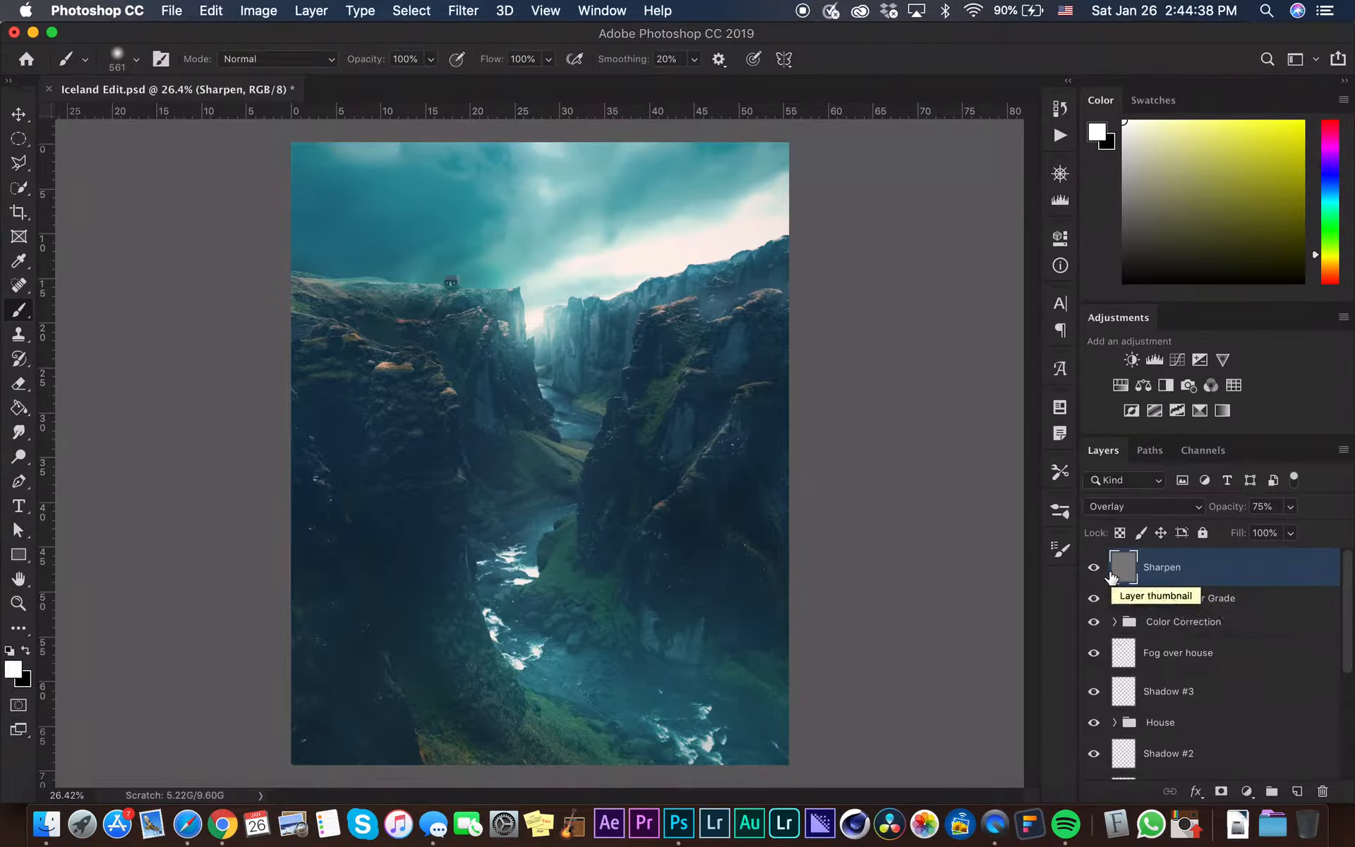
Hide the Sharpen, Overall Color Grade and upper Color Correction layers down to Sky, then select Color Lookup 1
drag(1094, 568, 1094, 600)
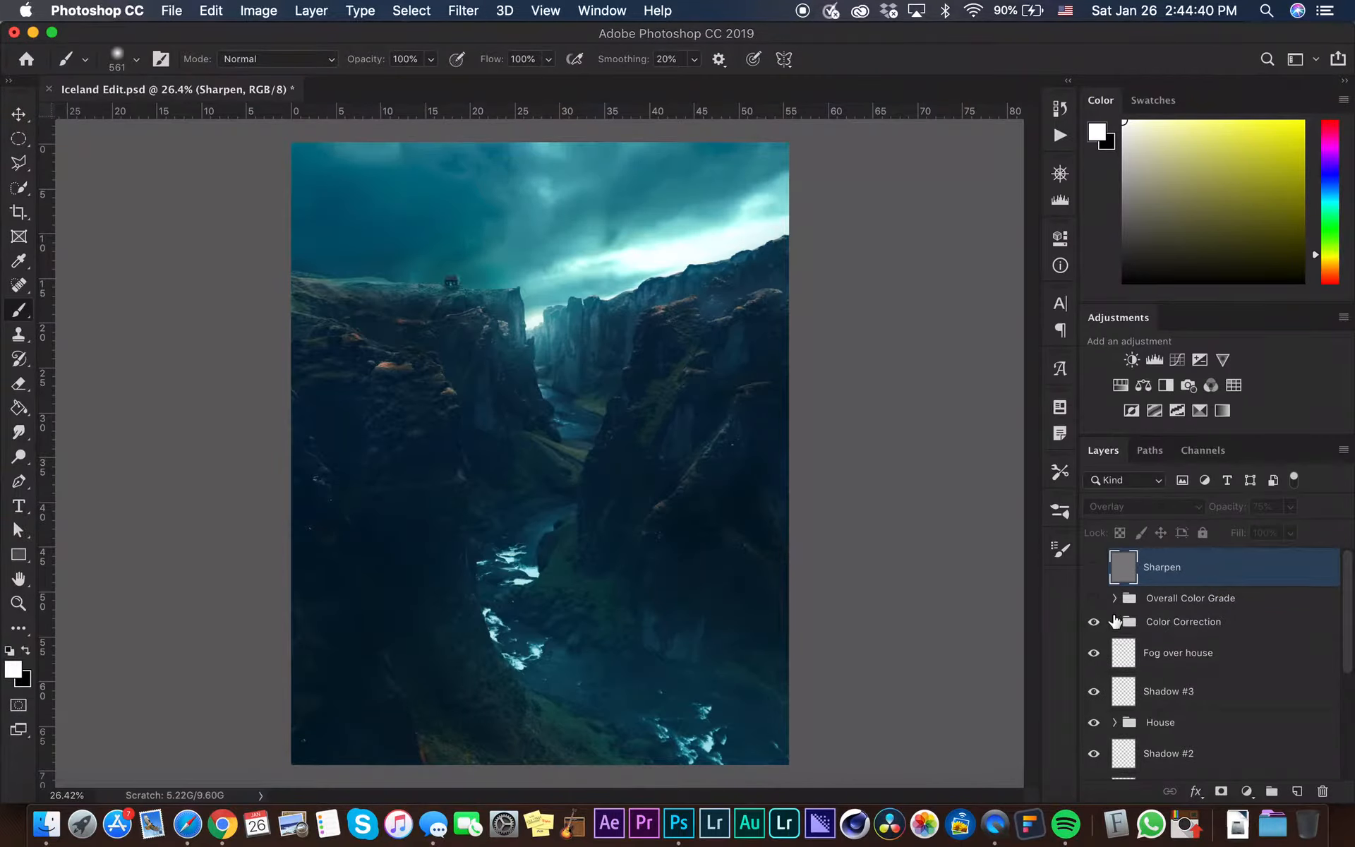
click(1114, 621)
scroll(1228, 611, down, 1)
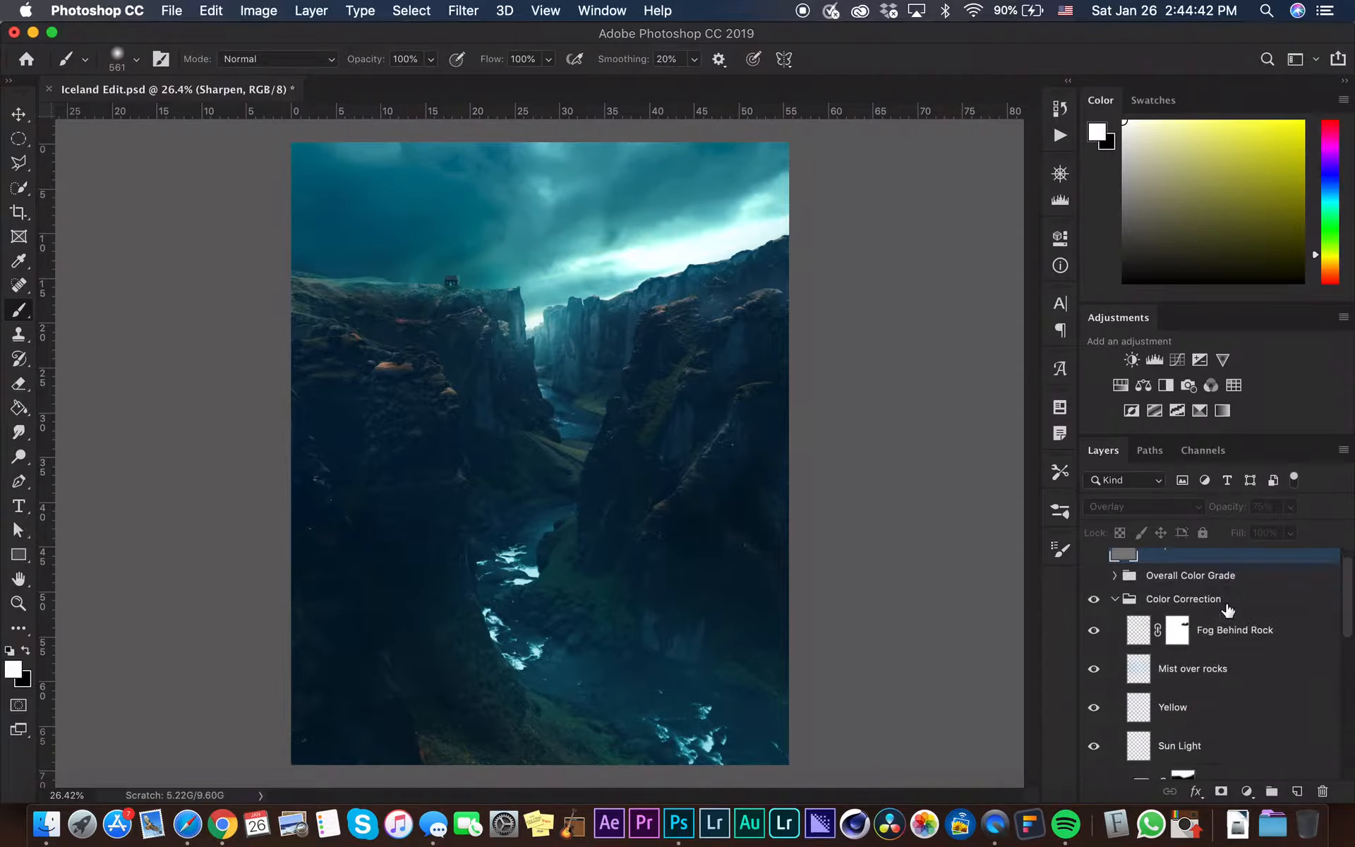
drag(1094, 629, 1094, 713)
scroll(1103, 706, down, 2)
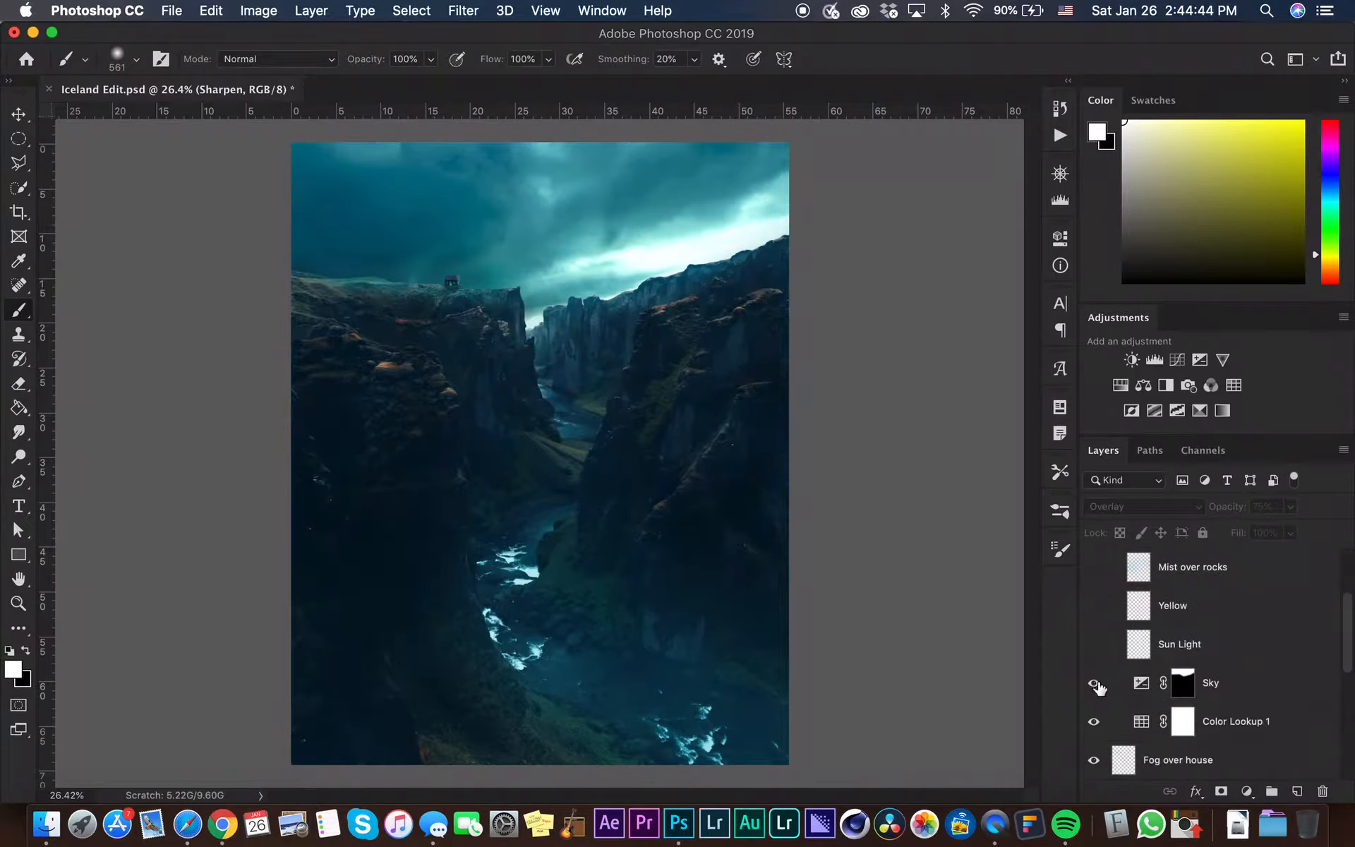
click(1093, 683)
click(1198, 722)
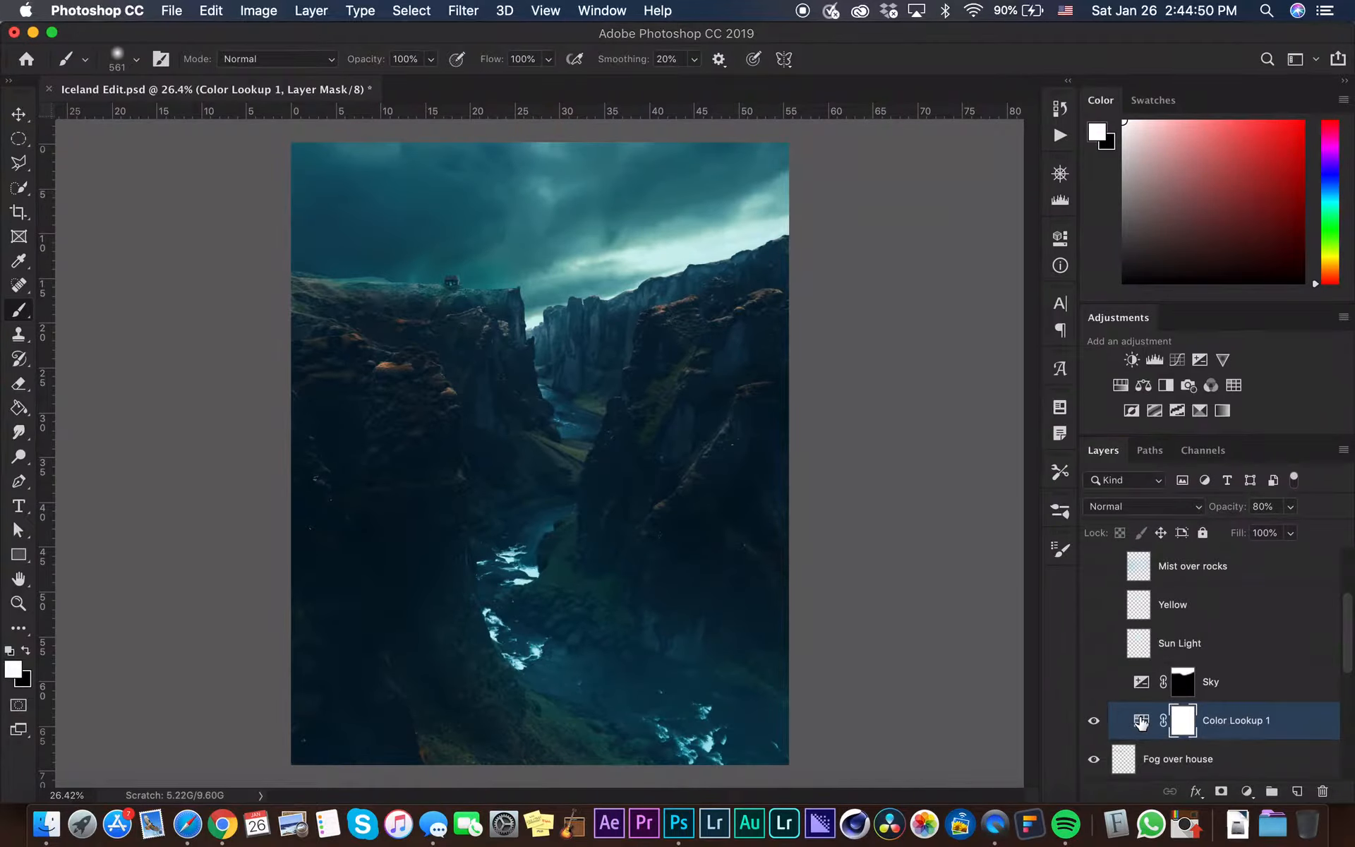
Preview the NightFromDay.CUBE and Moonlight.3DL lookups on Color Lookup 1, returning its 3DLUT File to HorrorBlue.3DL
double_click(1141, 721)
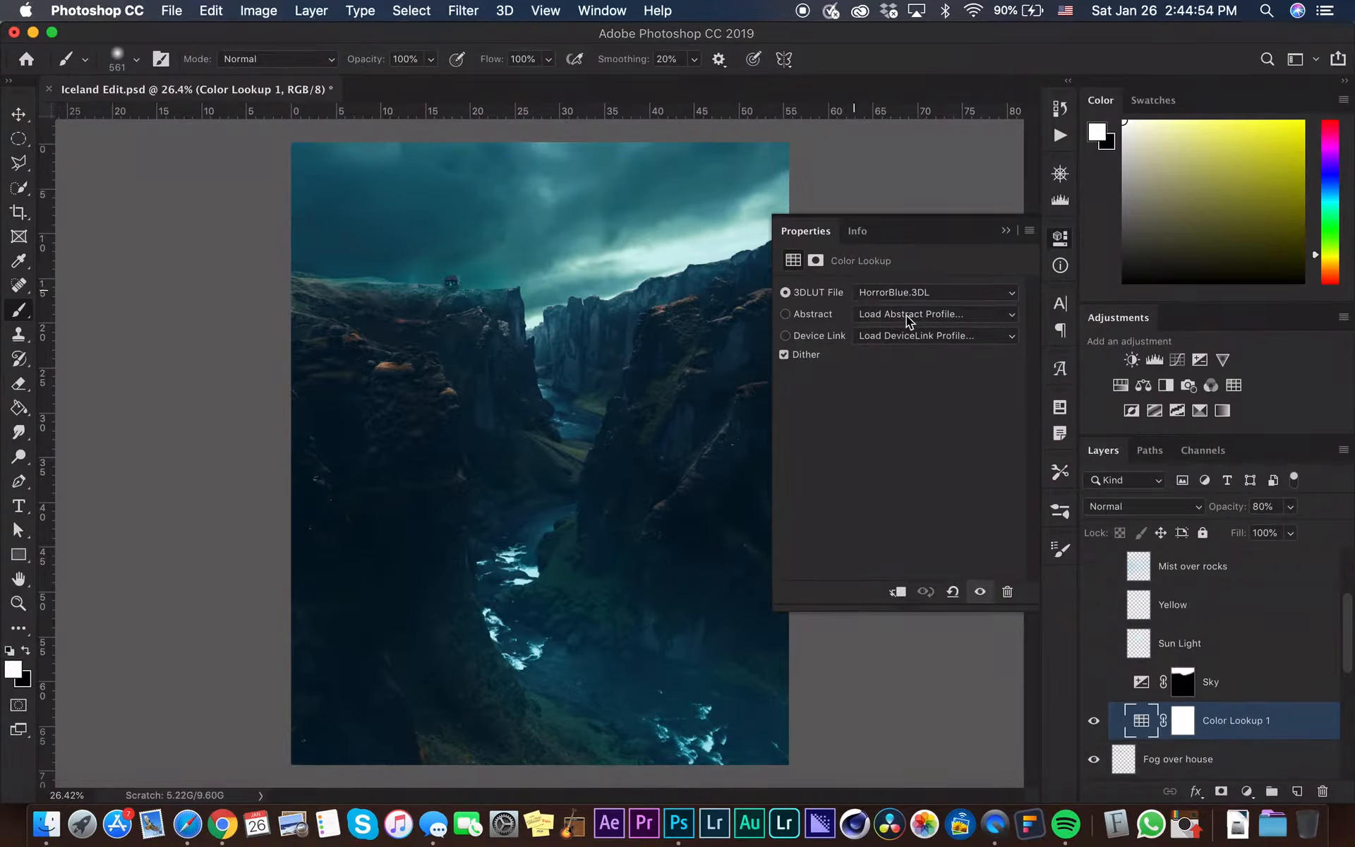
click(910, 293)
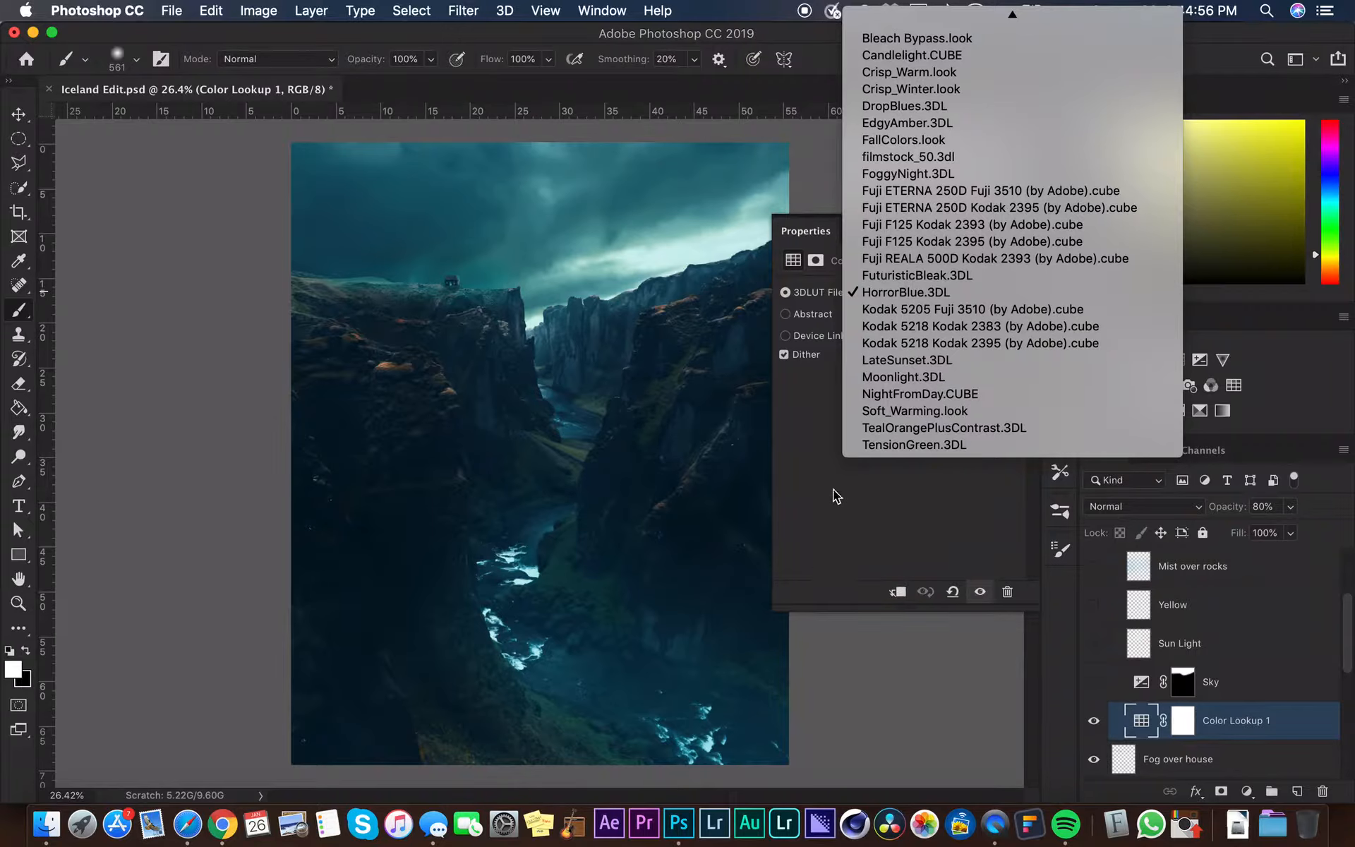
click(856, 390)
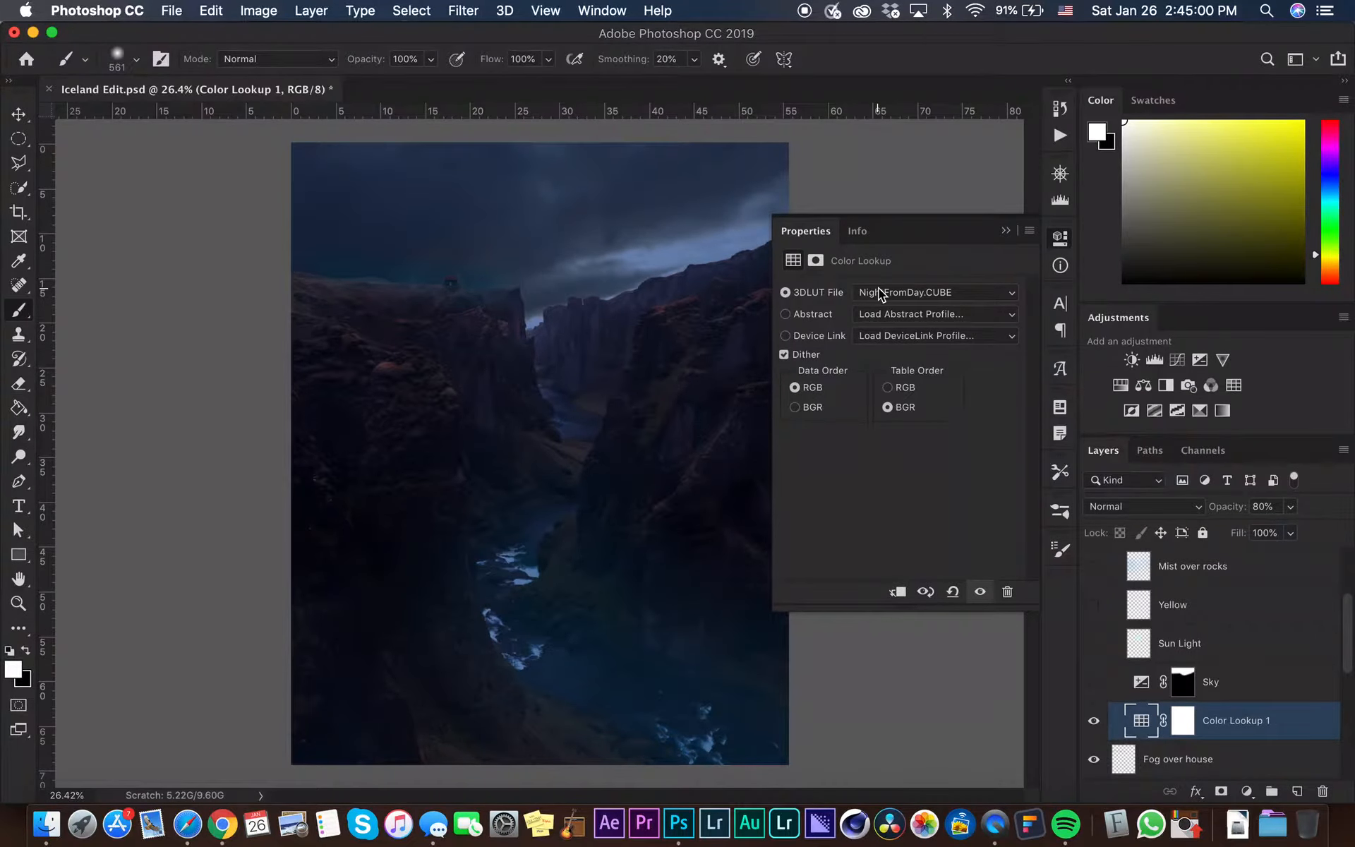
click(878, 287)
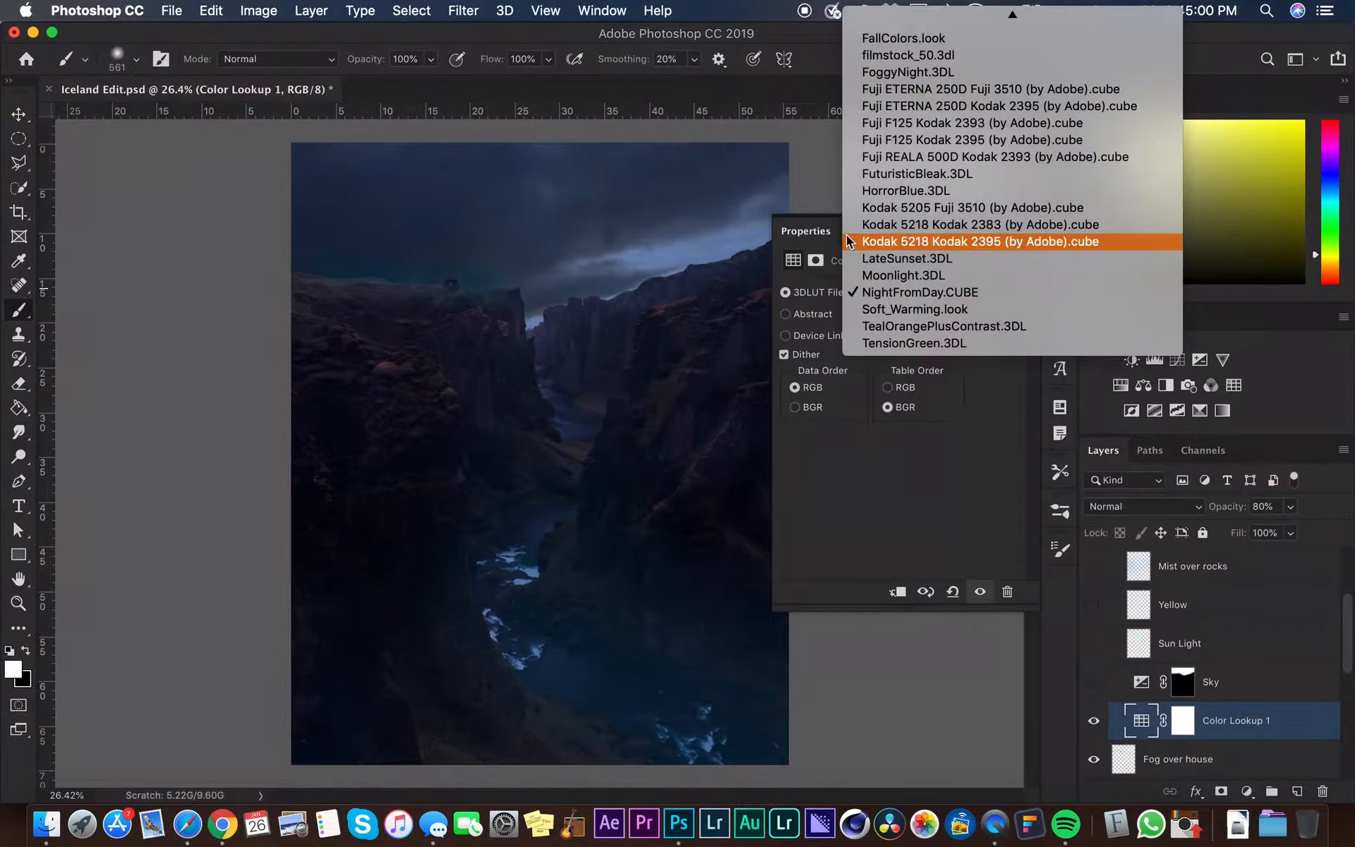
click(868, 276)
click(873, 288)
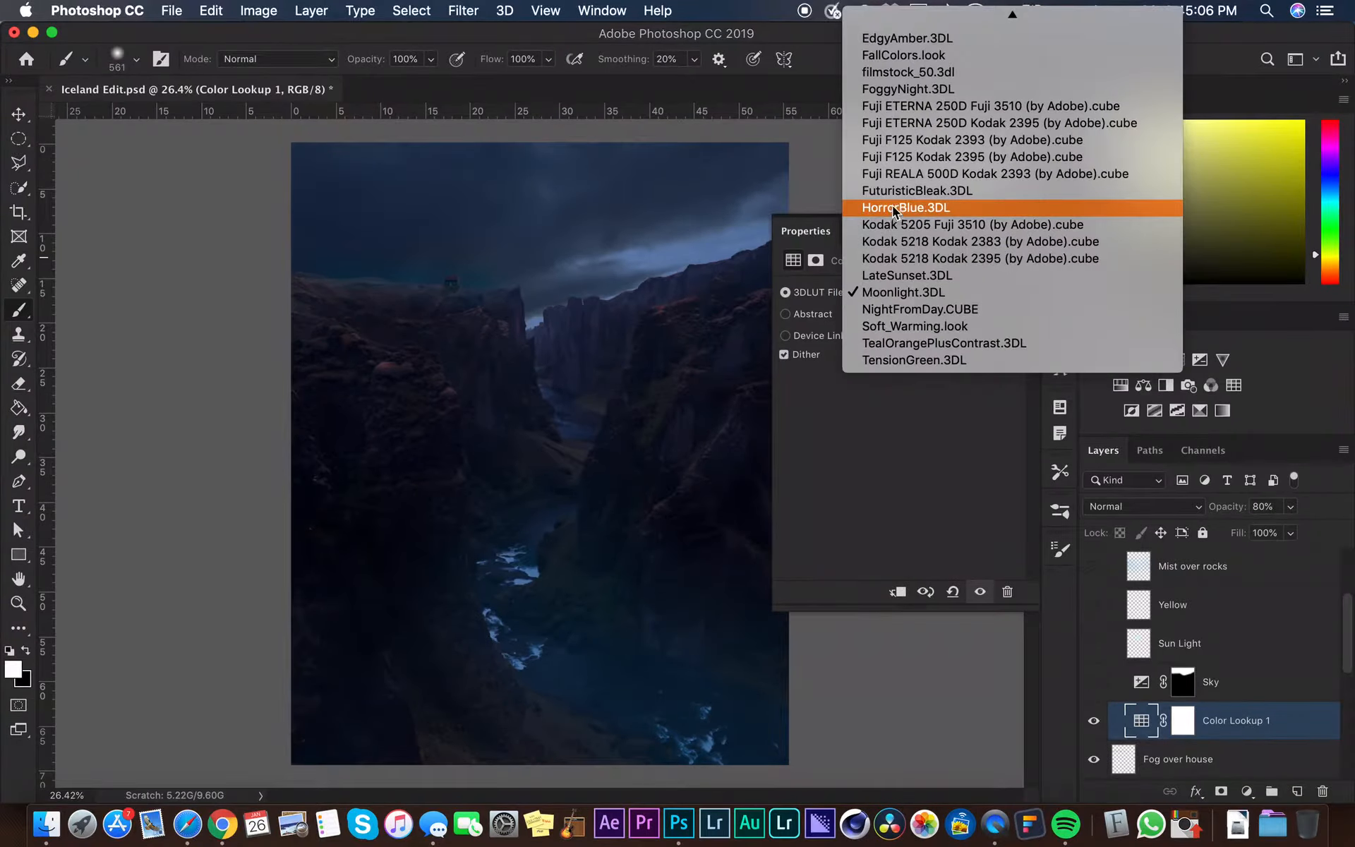
click(892, 207)
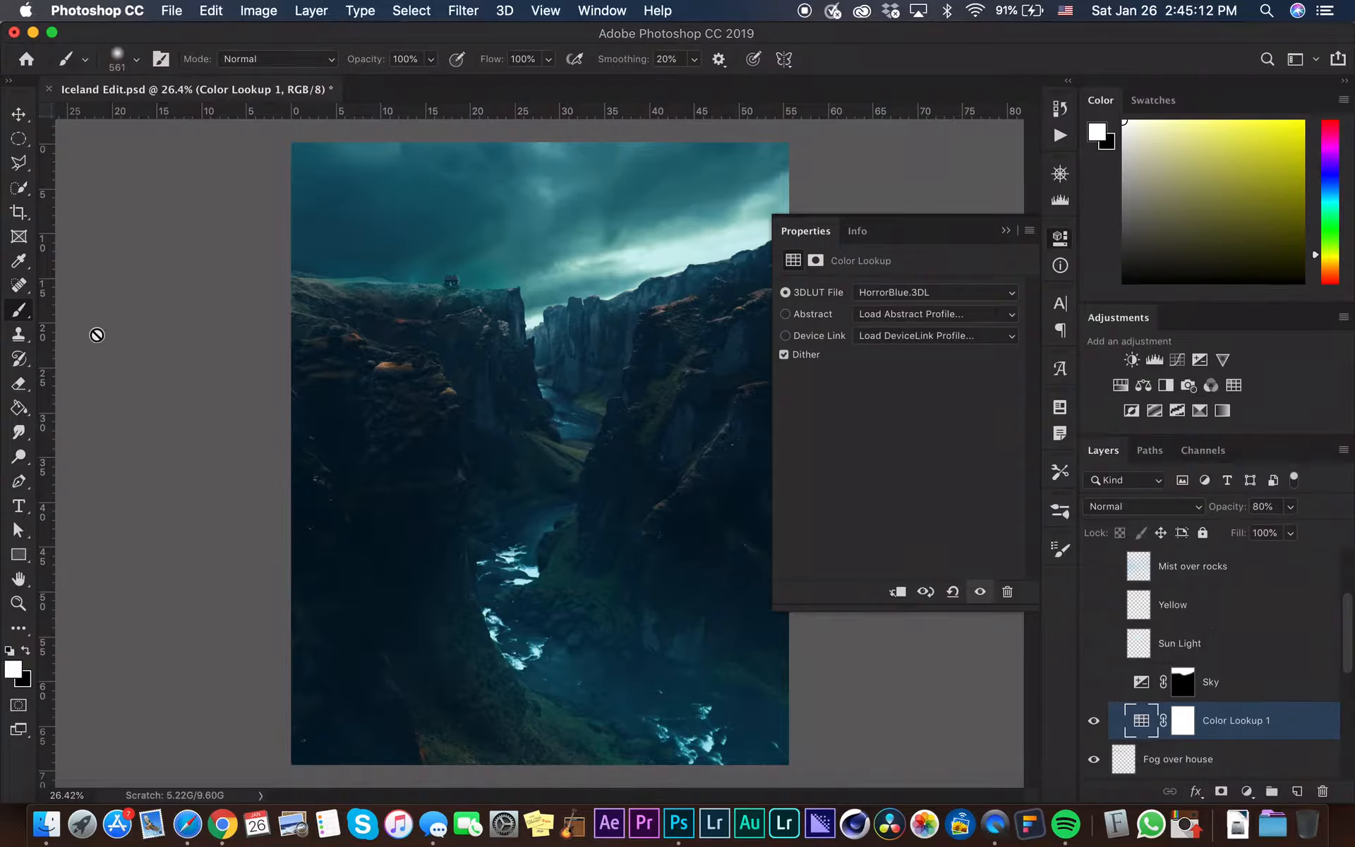
Compare Color Lookup 1 at full opacity, set its opacity back to 80%, and collapse the properties panel
click(1291, 508)
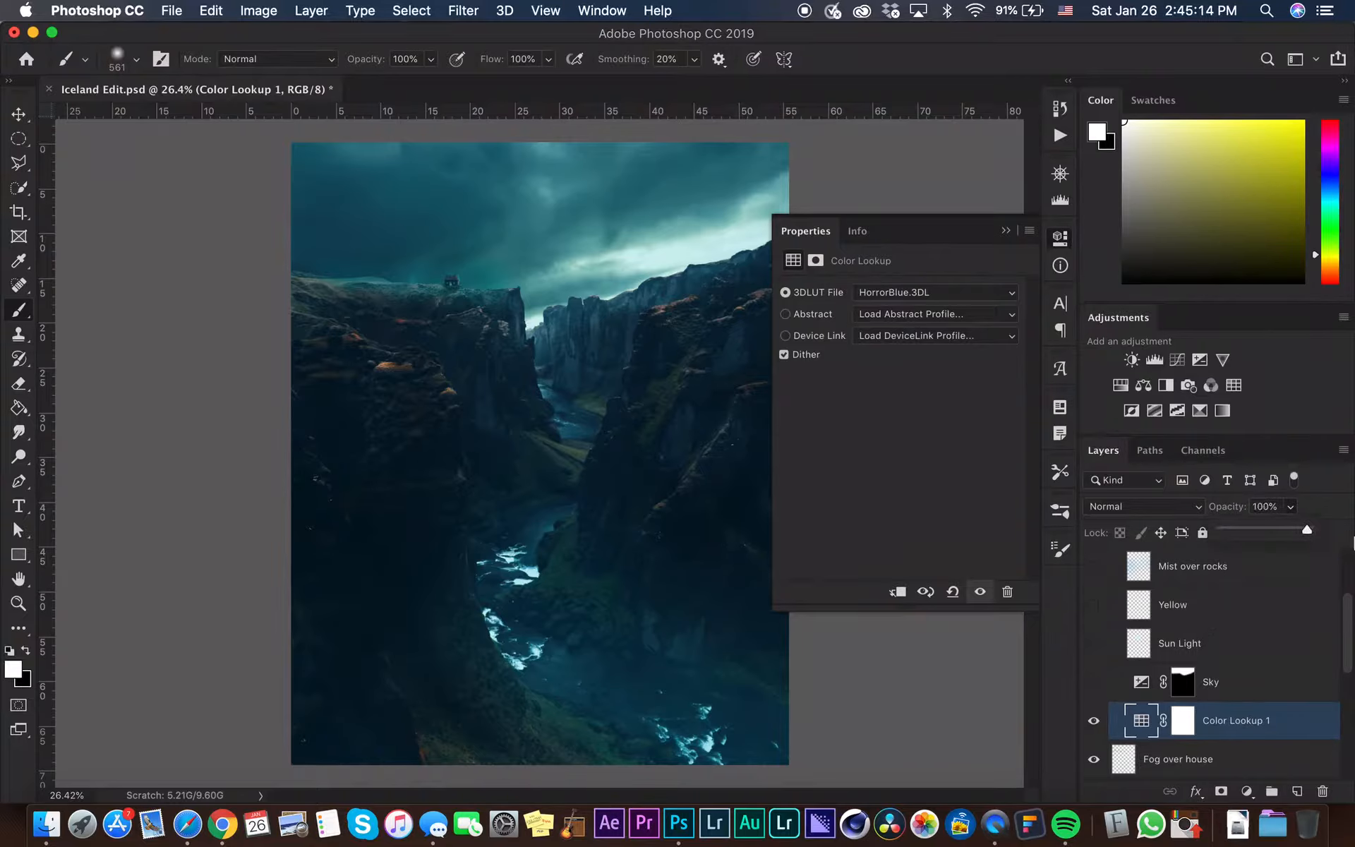
click(1272, 500)
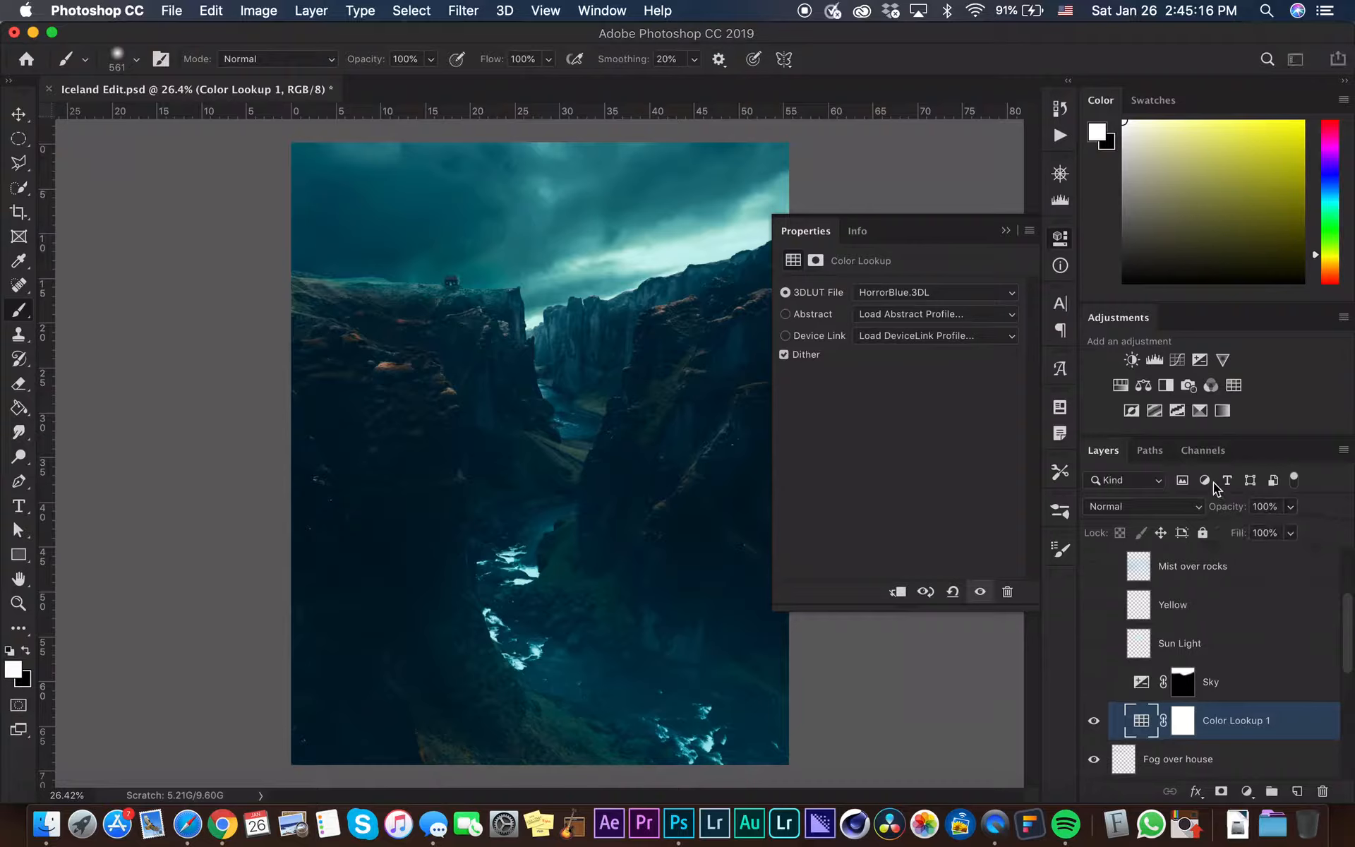
click(1276, 508)
text(80)
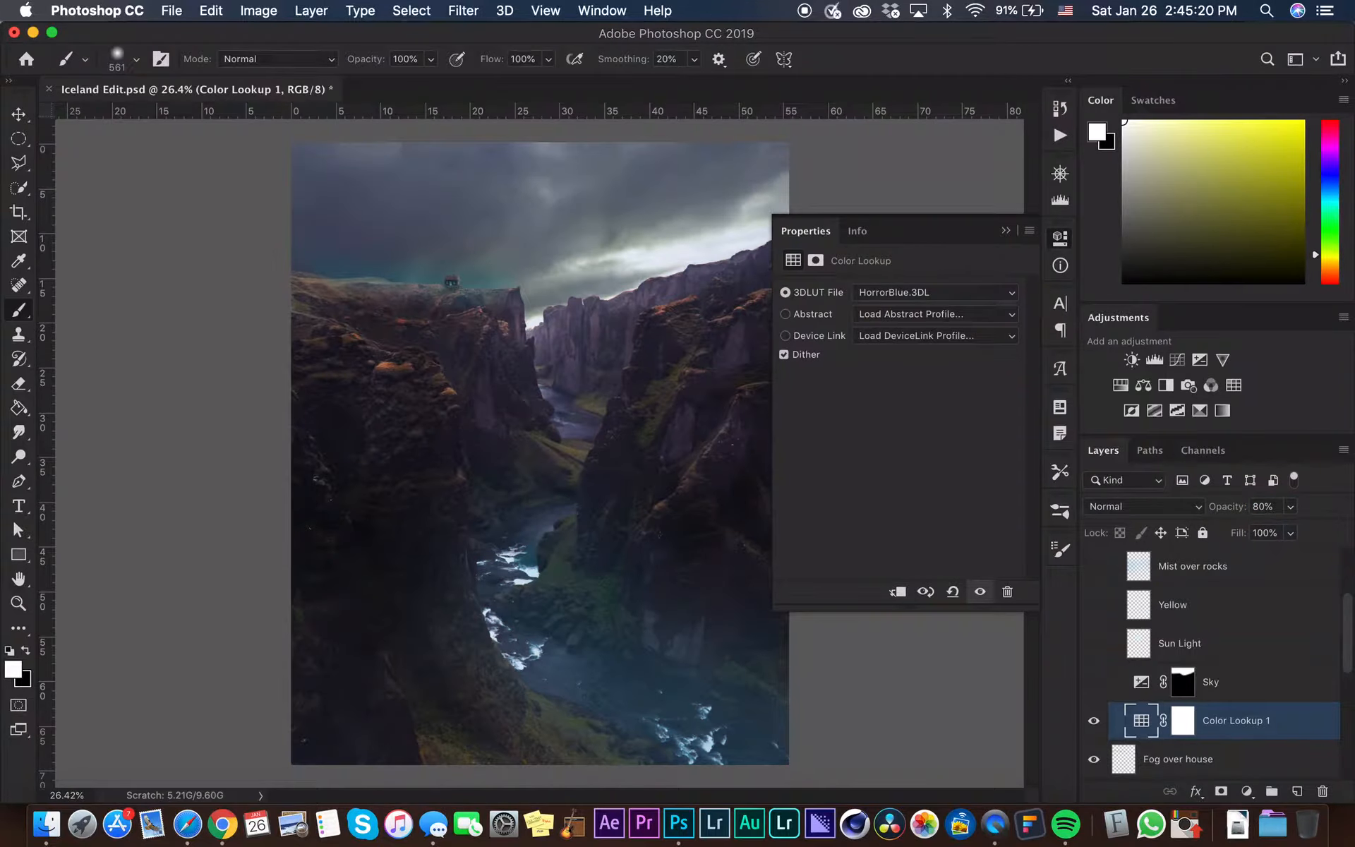
key(Return)
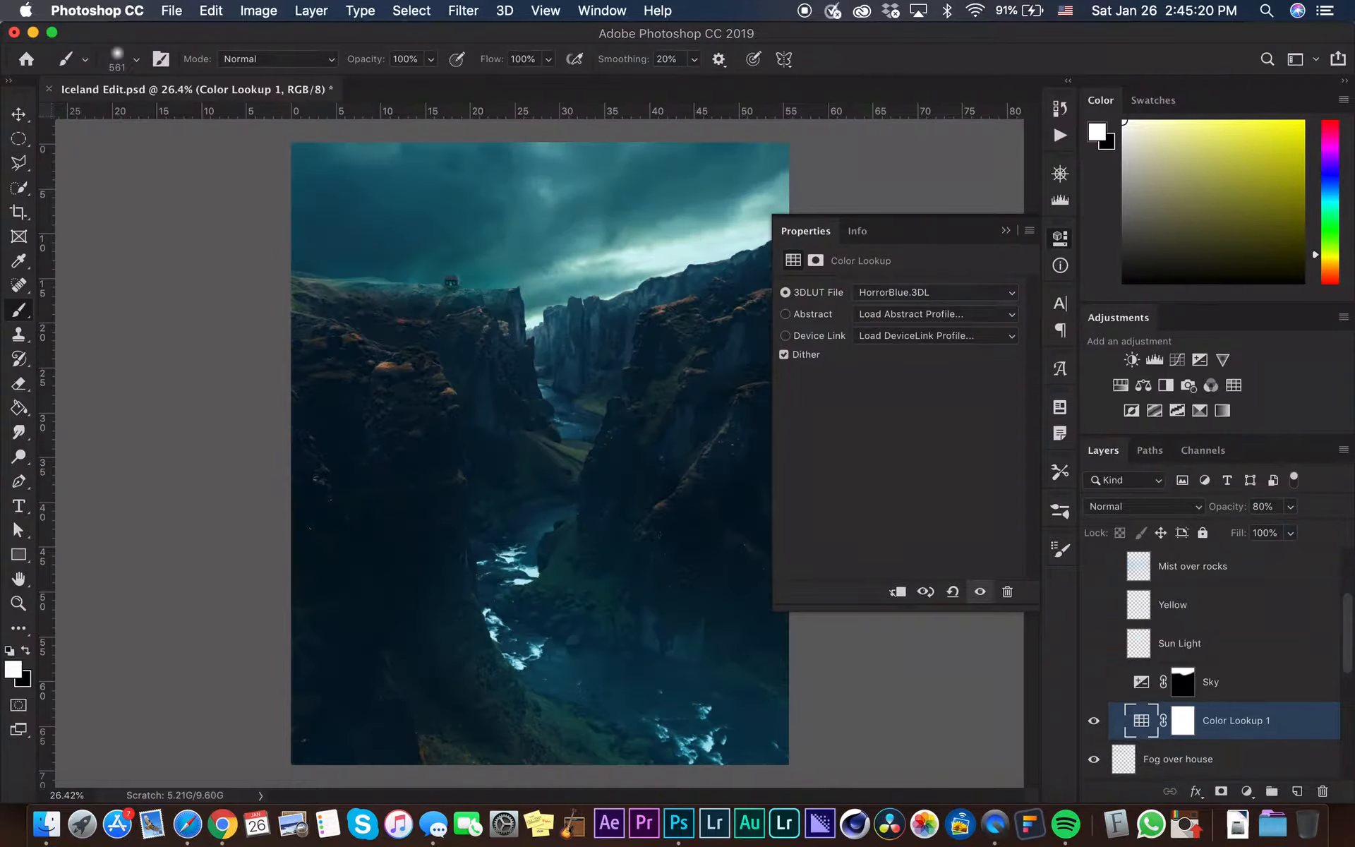
click(1006, 231)
Toggle the Sky and Color Lookup 1 layers on and off to compare, leaving Sky visible
click(1093, 682)
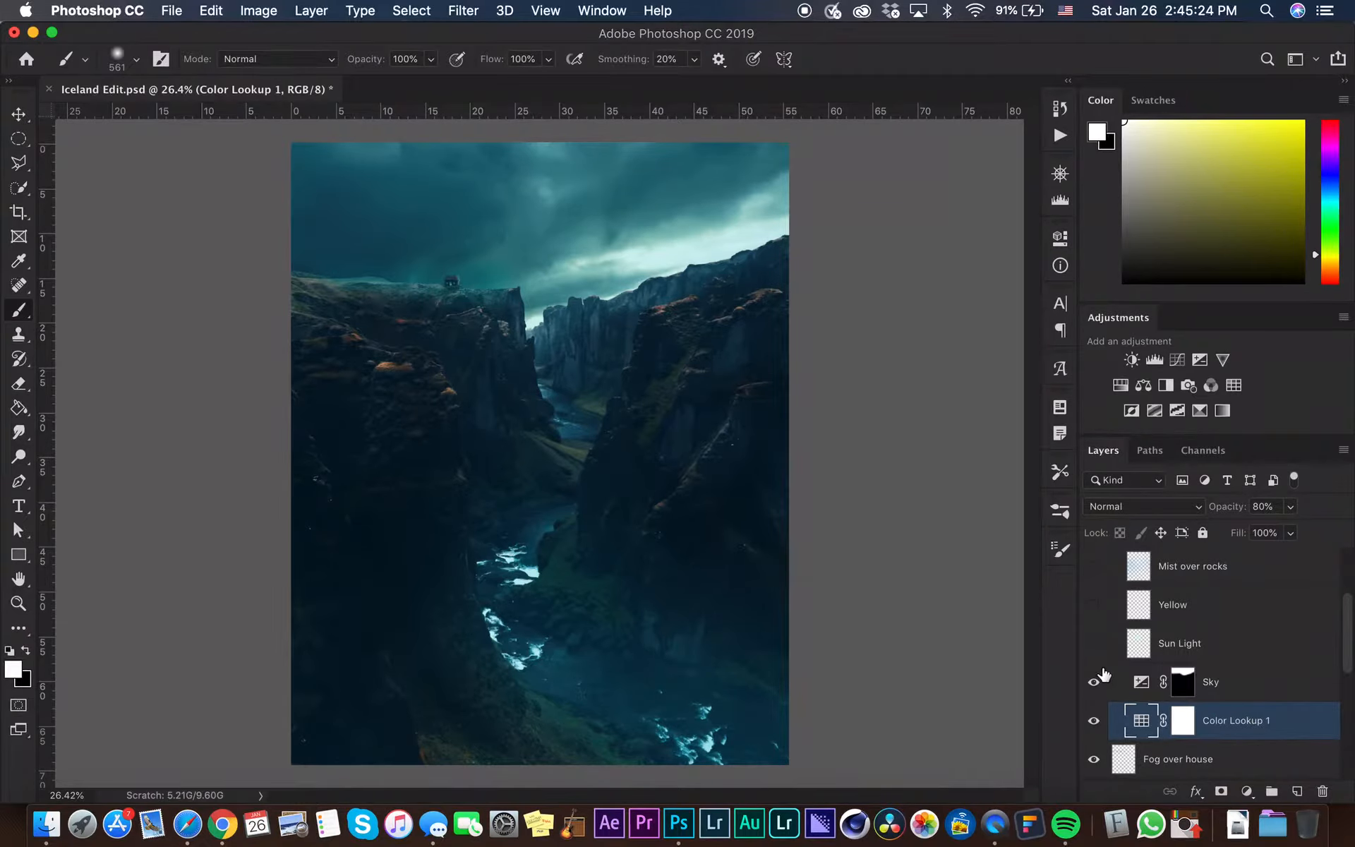
click(1094, 681)
click(1094, 721)
click(1094, 720)
click(1094, 682)
Open the Sky exposure layer's properties to review its Exposure setting, then collapse the panel
click(1144, 683)
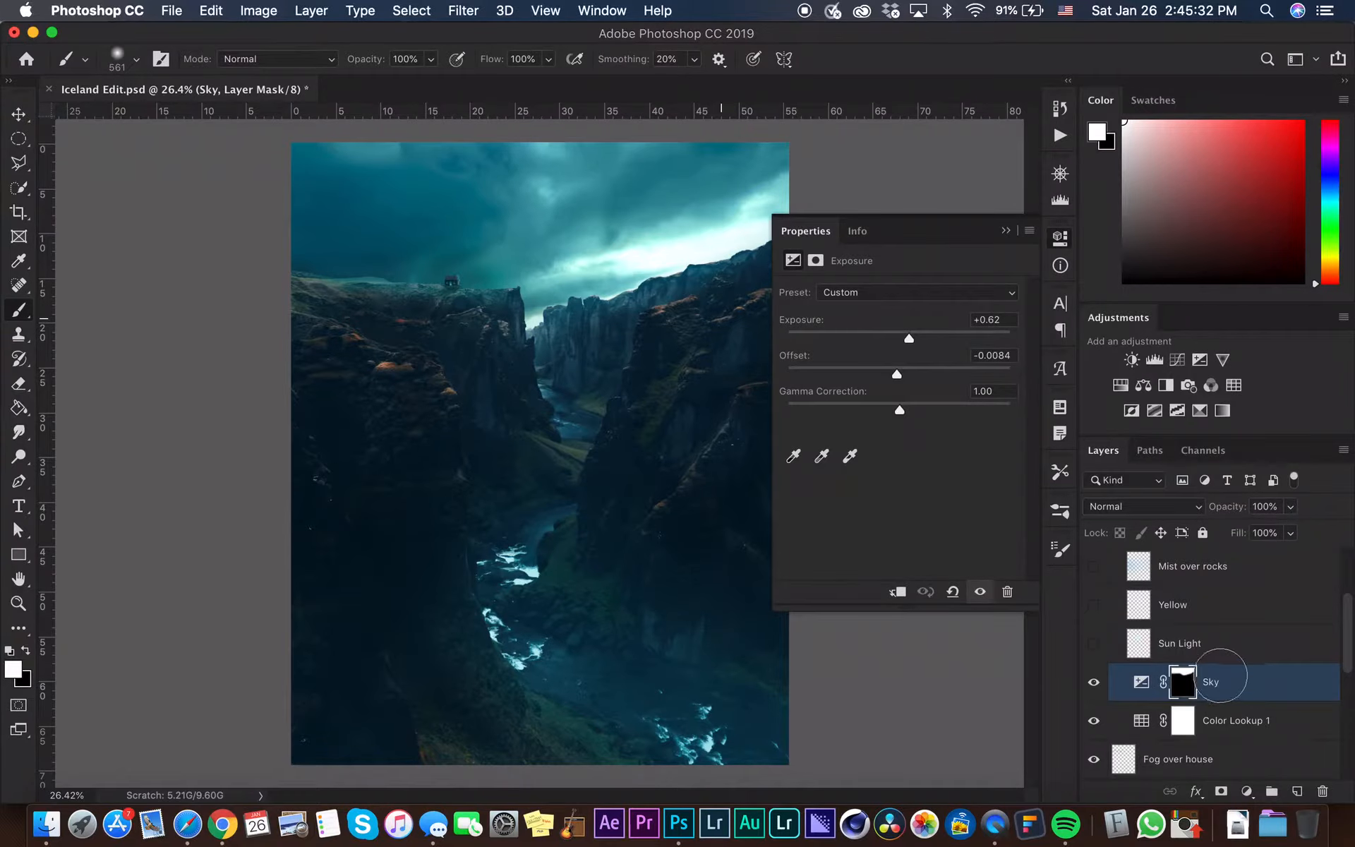
click(990, 319)
click(1005, 231)
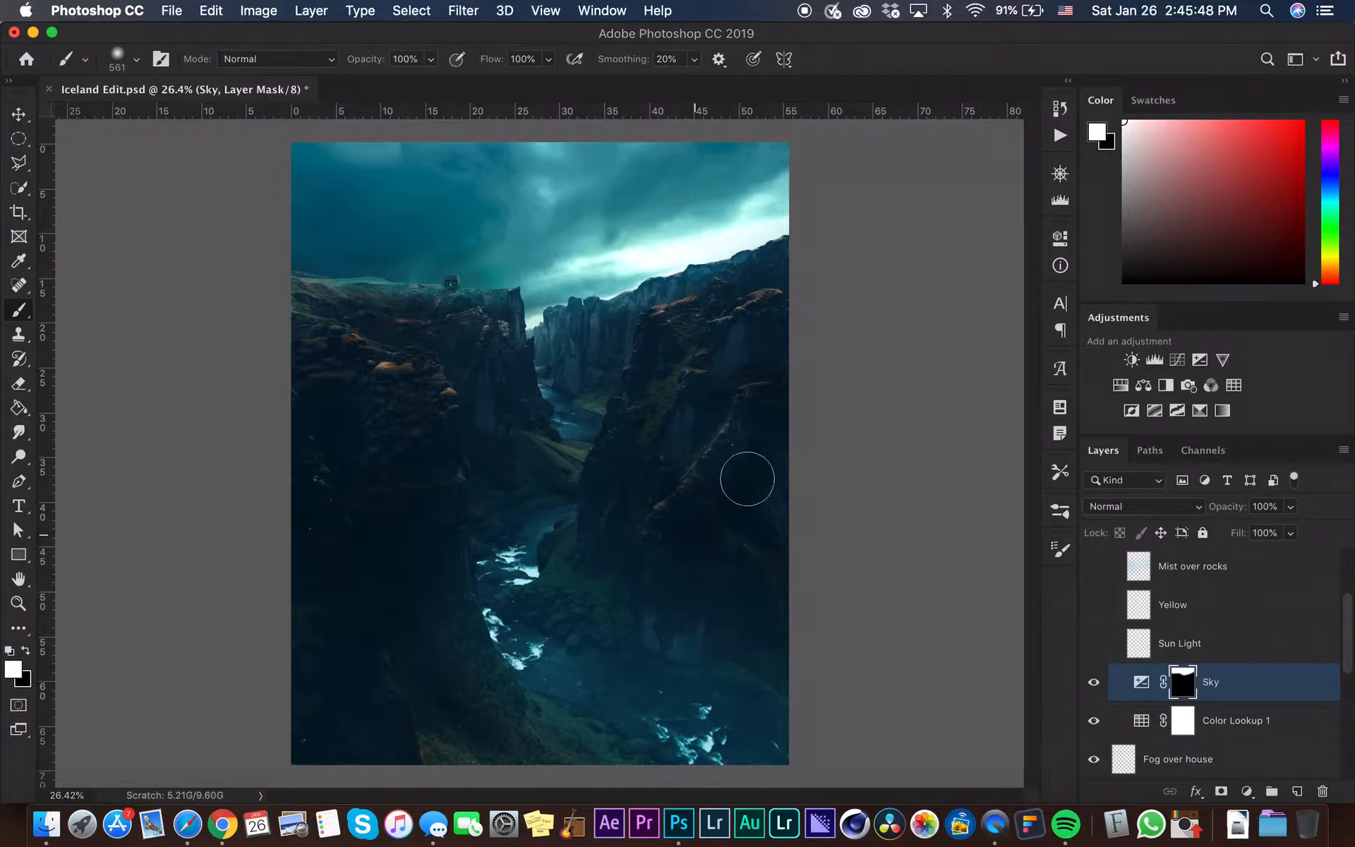
Delete the Sky layer's mask, add a new mask and invert it to black
right_click(1184, 676)
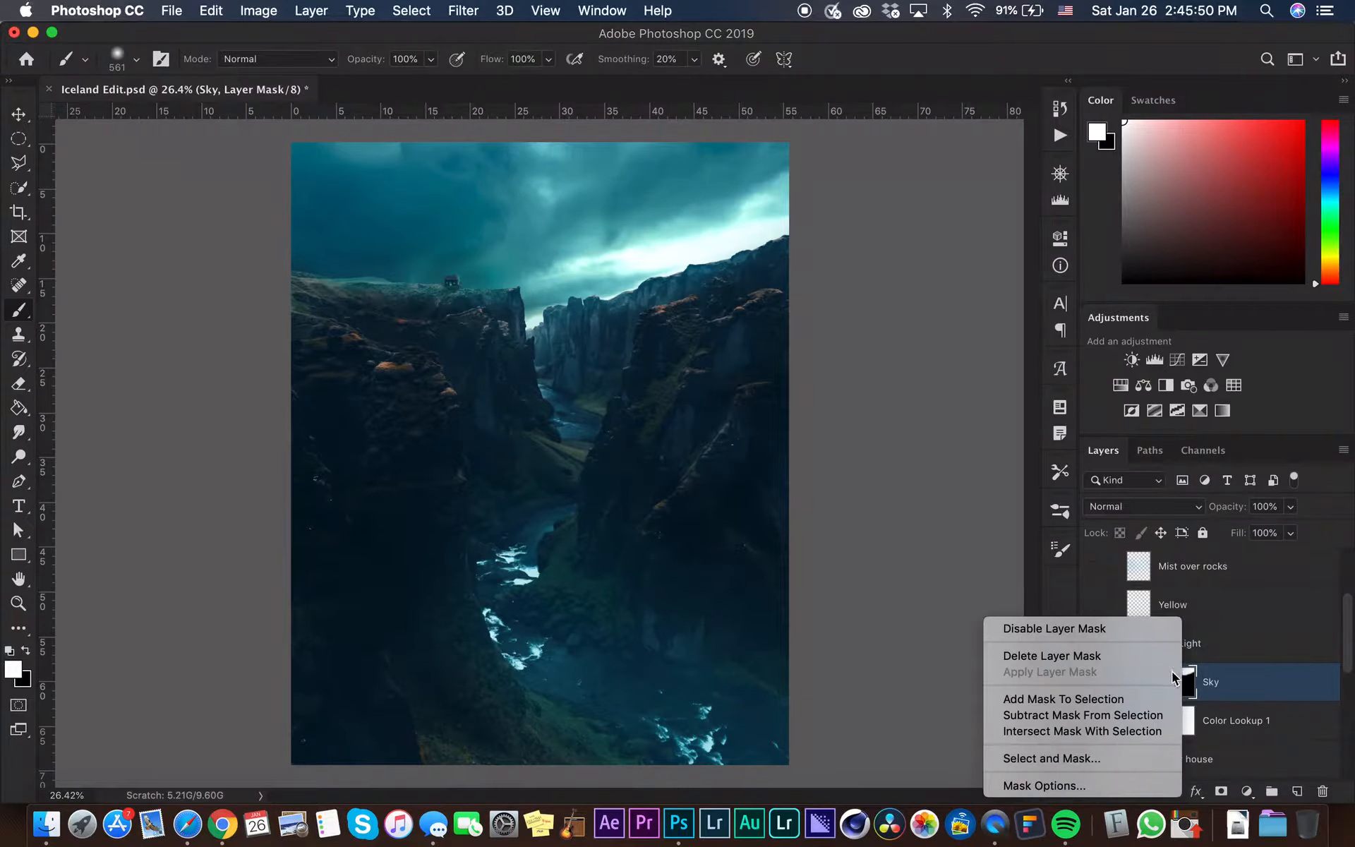
click(1137, 653)
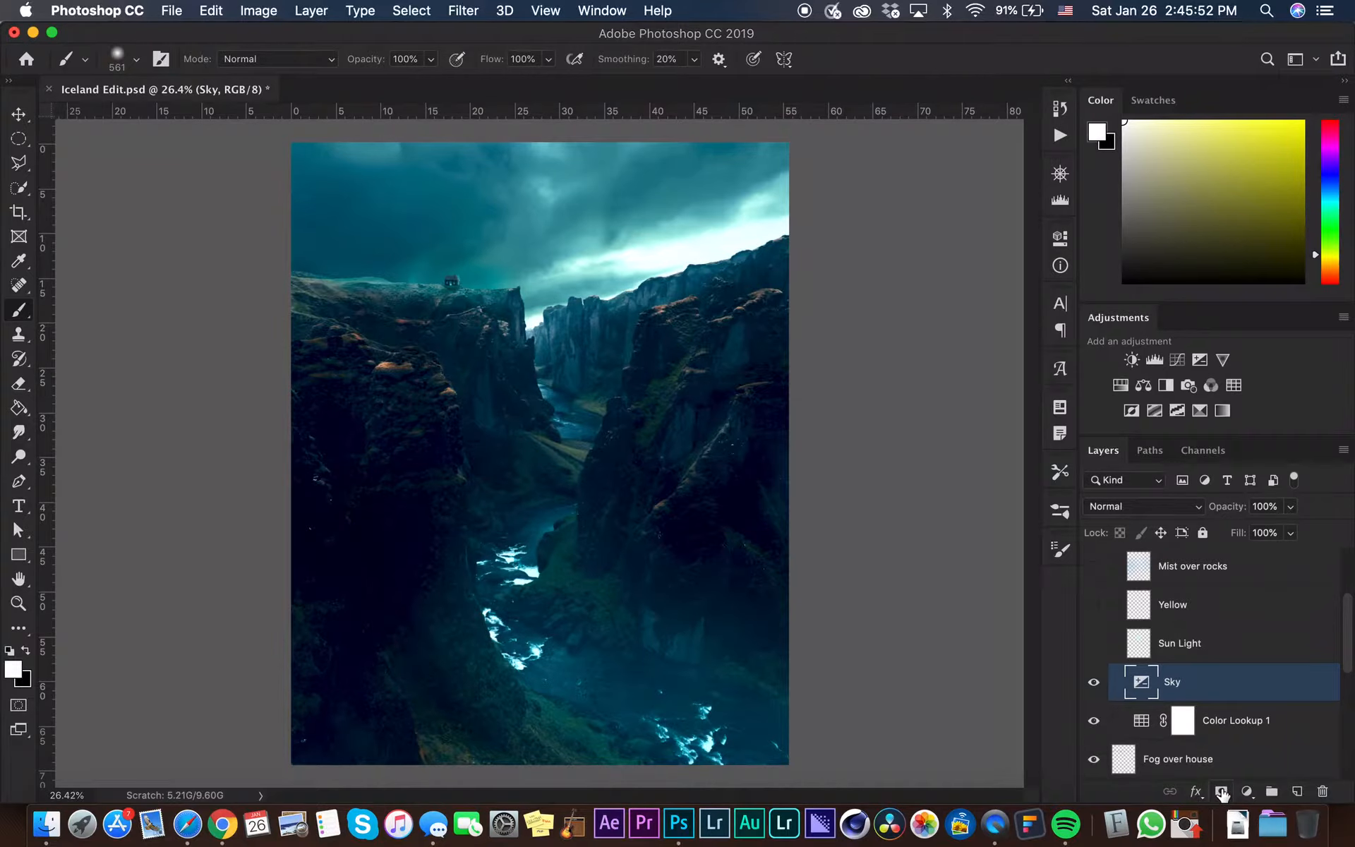
click(1221, 792)
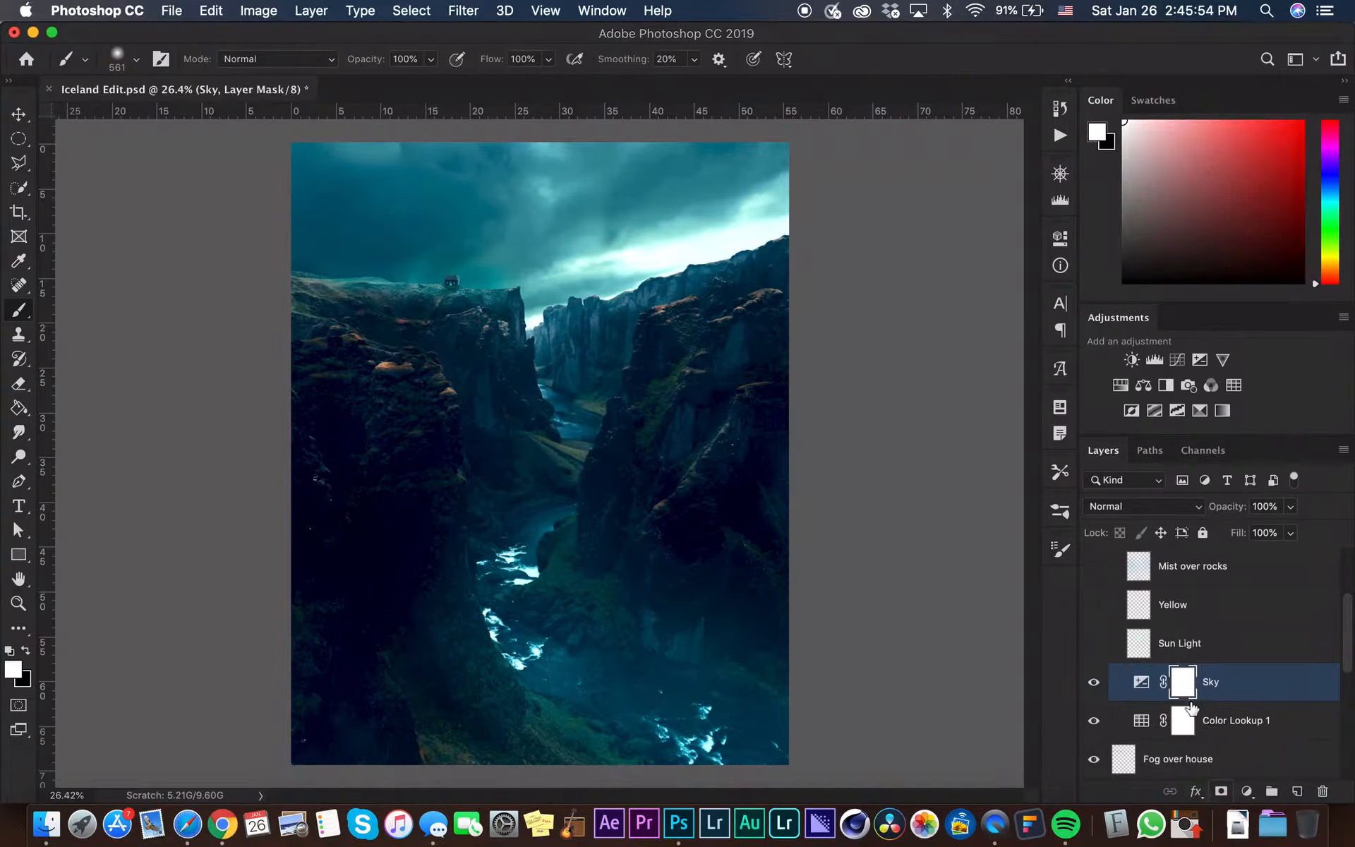
key(super+i)
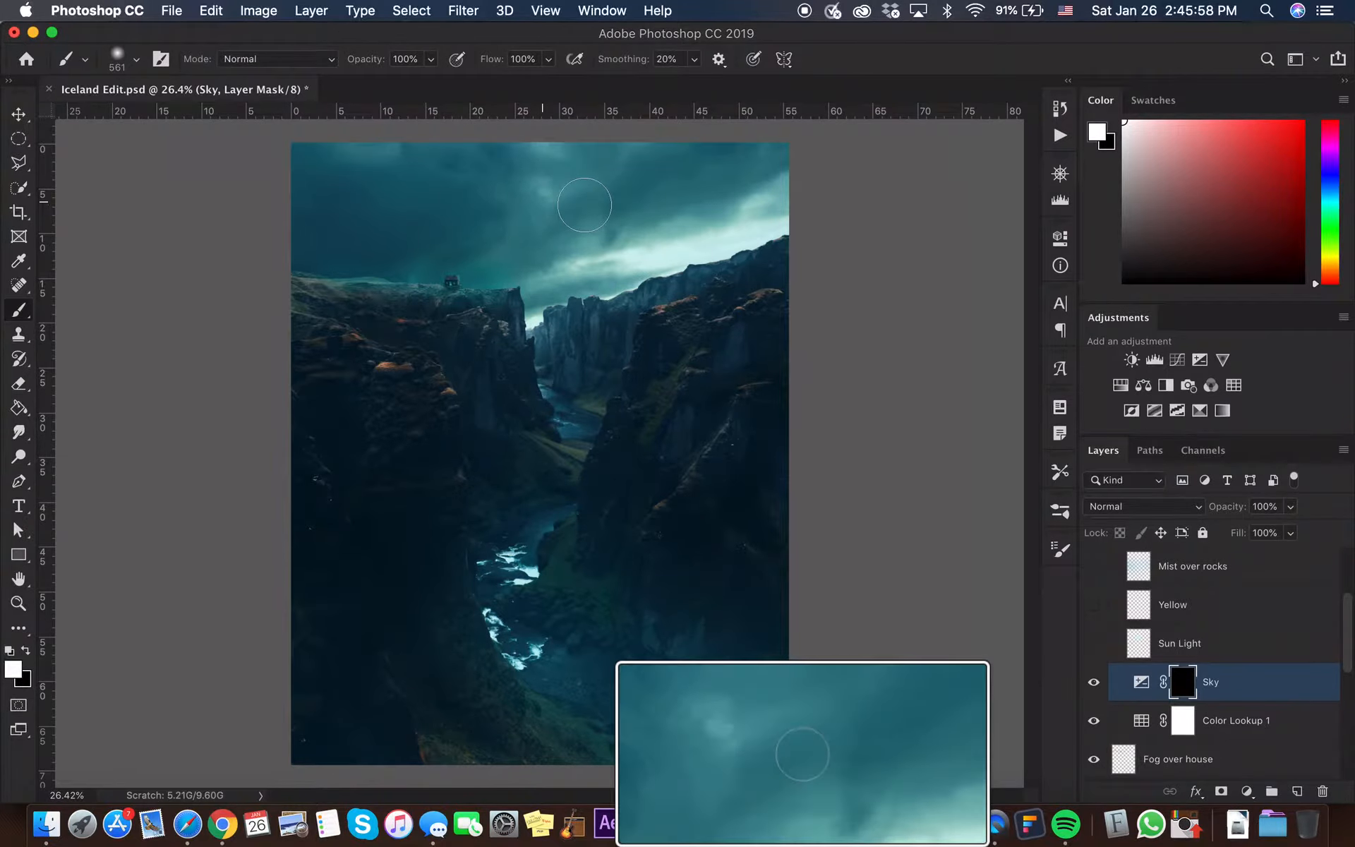
Paint white onto the Sky mask across the clouds, varying the brush size, to reveal the brighter exposure
drag(536, 200, 770, 204)
scroll(648, 225, down, 3)
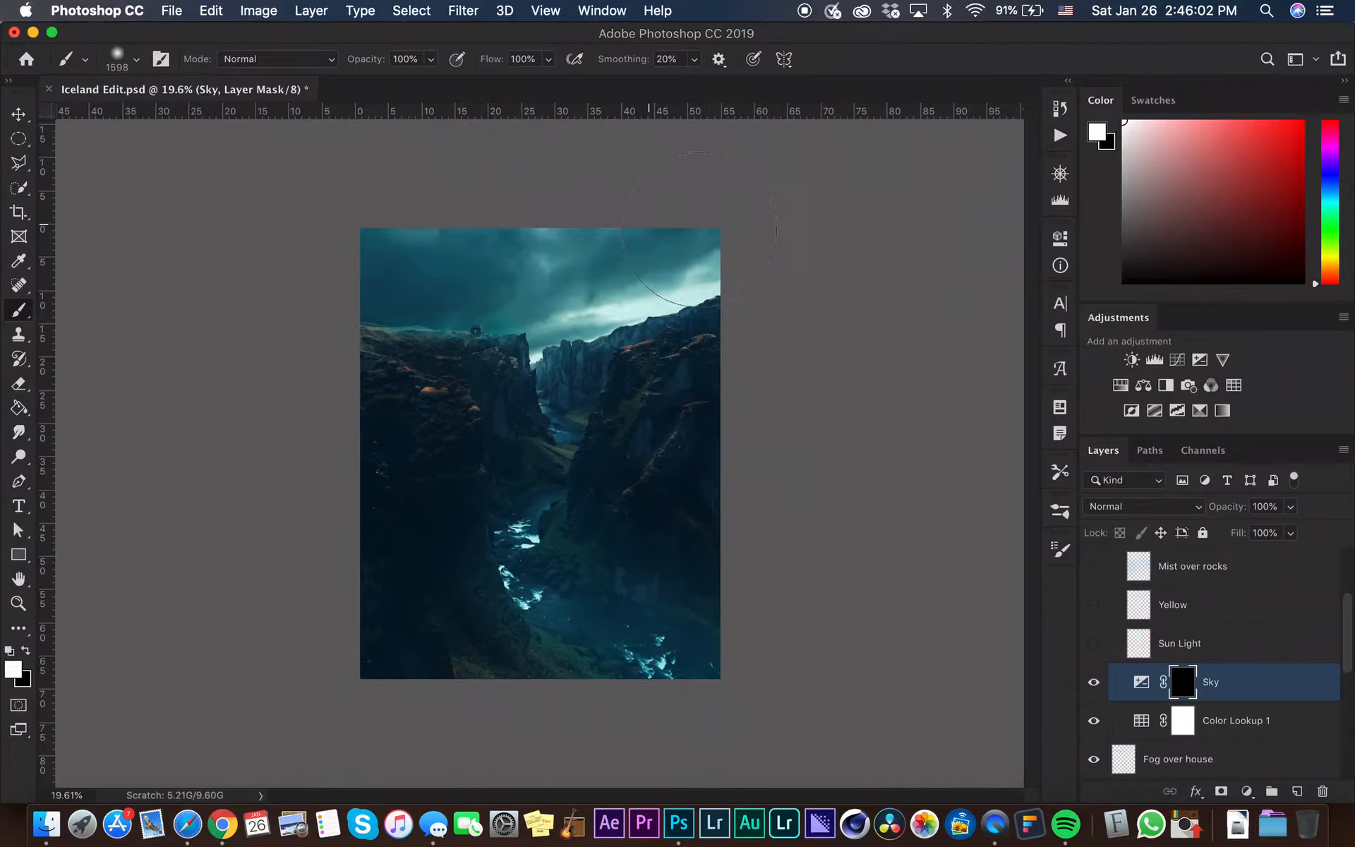
right_click(673, 219)
click(628, 254)
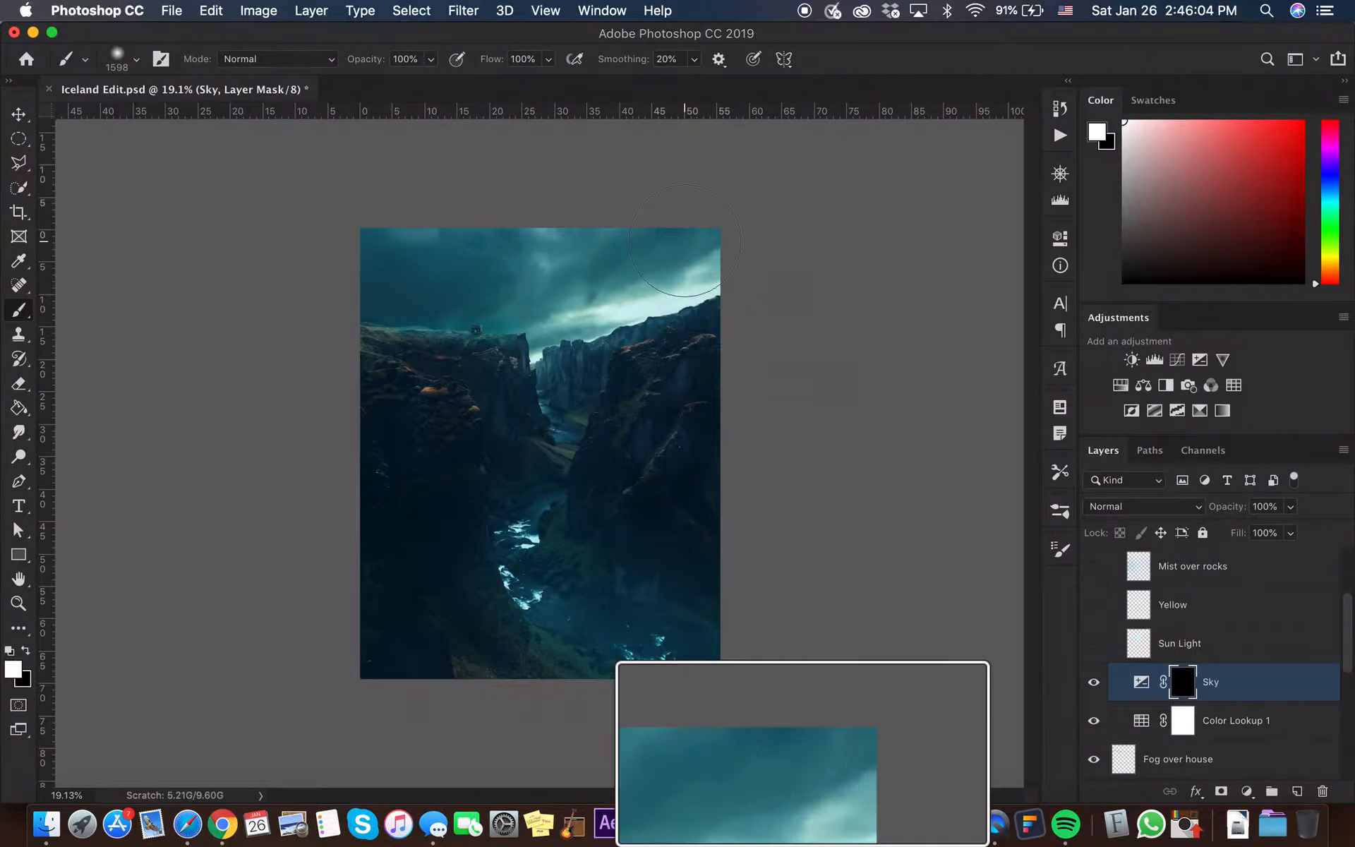
drag(680, 239, 648, 240)
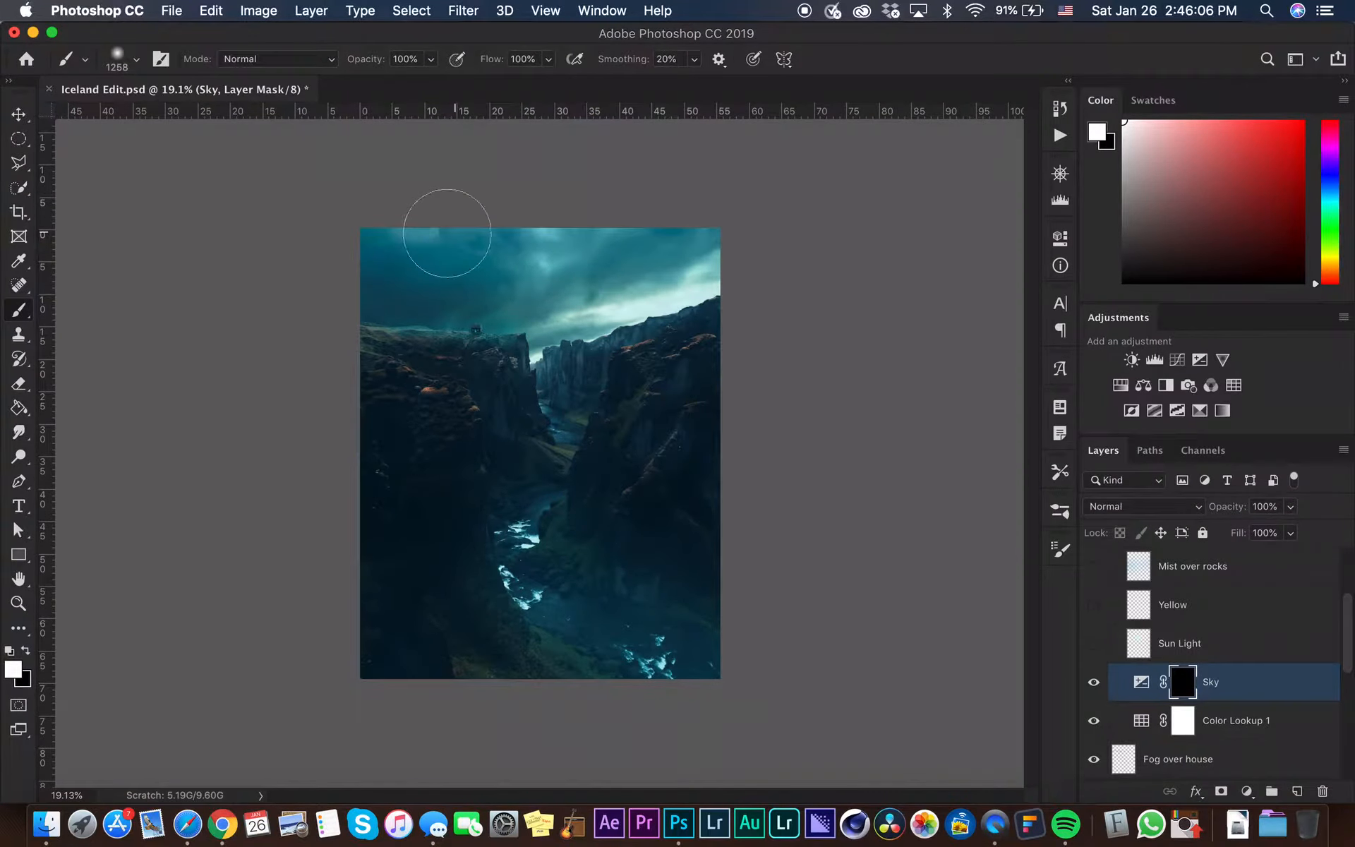
mouse_move(574, 274)
mouse_down()
mouse_move(639, 270)
mouse_move(611, 263)
mouse_up()
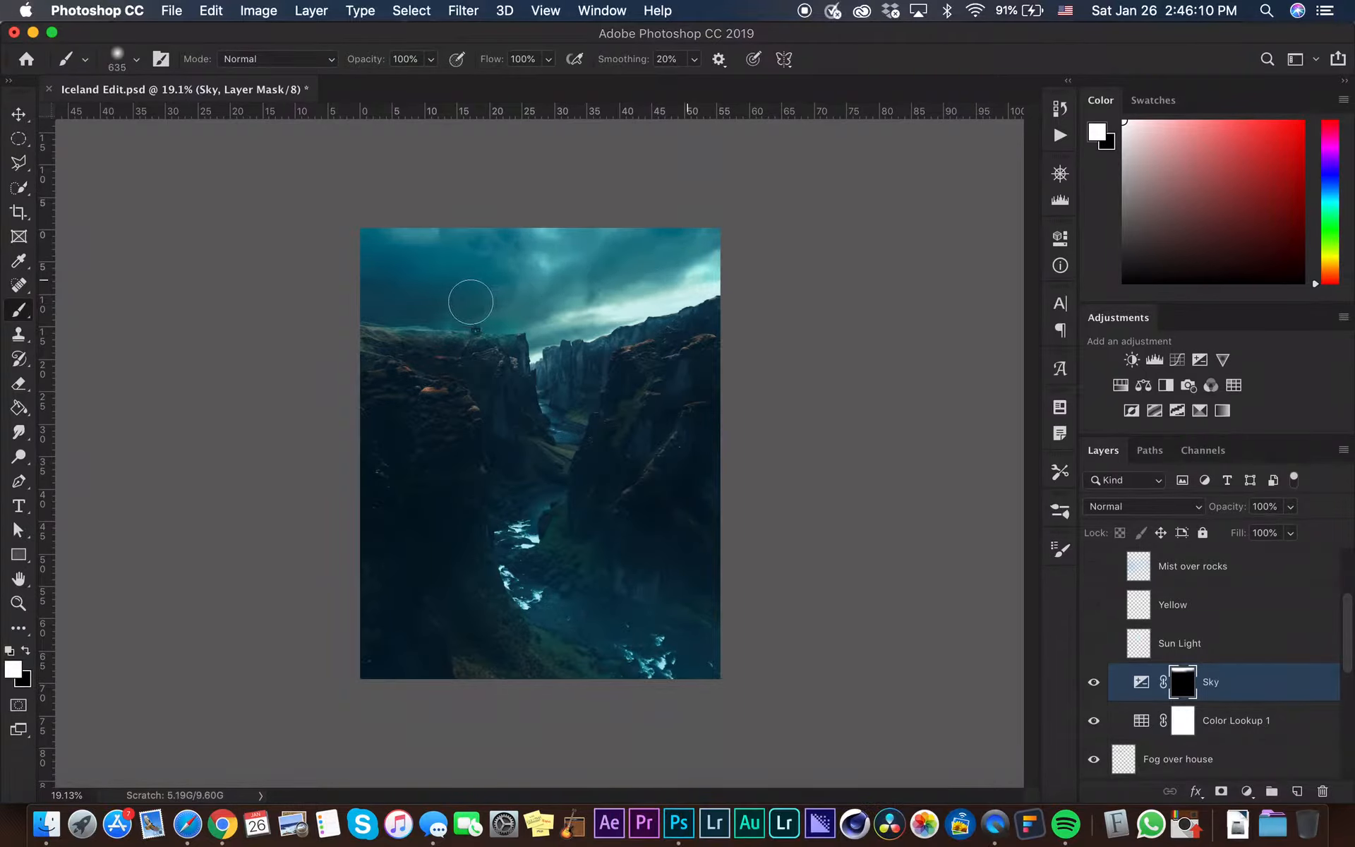
drag(520, 263, 574, 272)
mouse_move(554, 333)
mouse_down()
mouse_move(584, 331)
mouse_move(682, 299)
mouse_move(557, 318)
mouse_move(727, 254)
mouse_up()
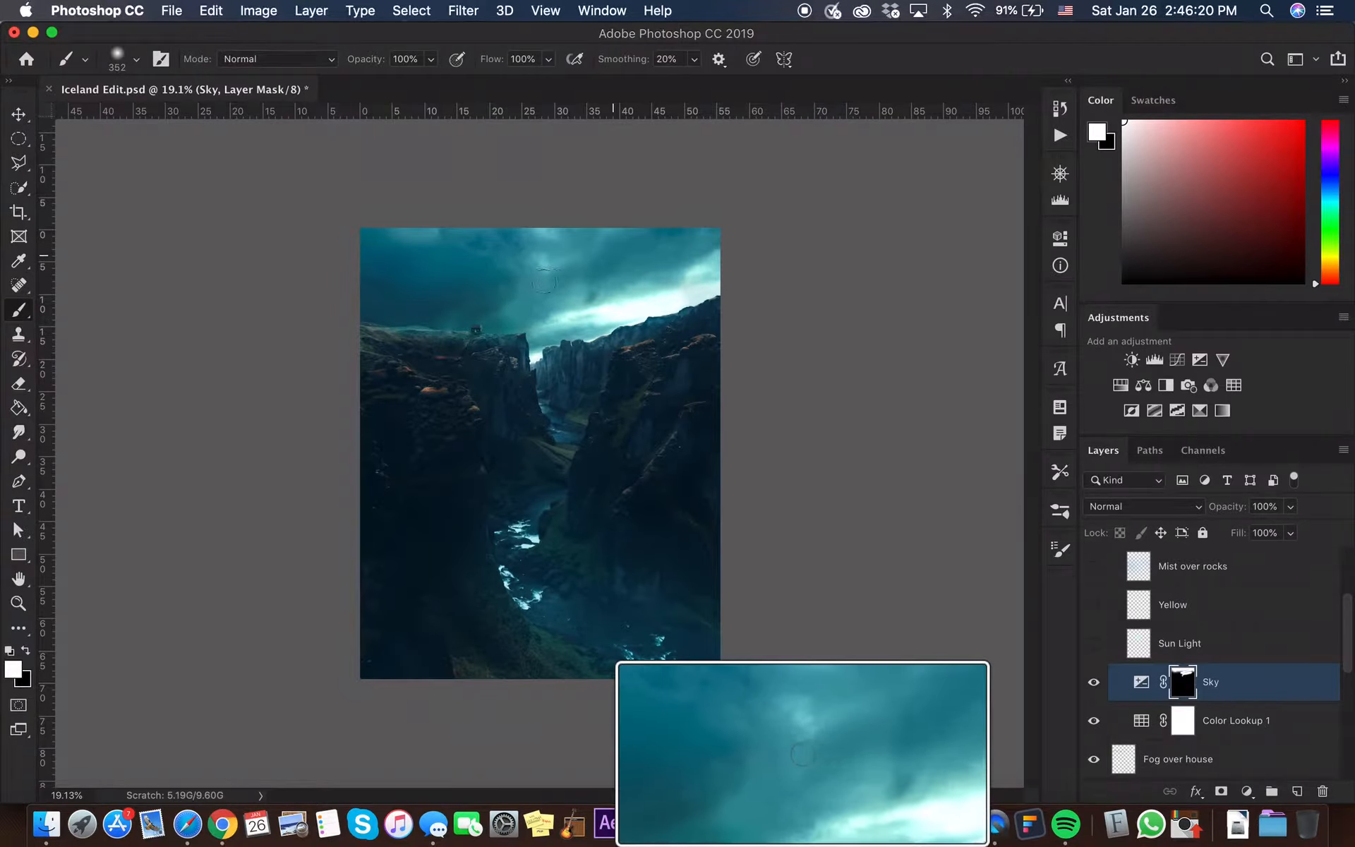
drag(543, 281, 730, 224)
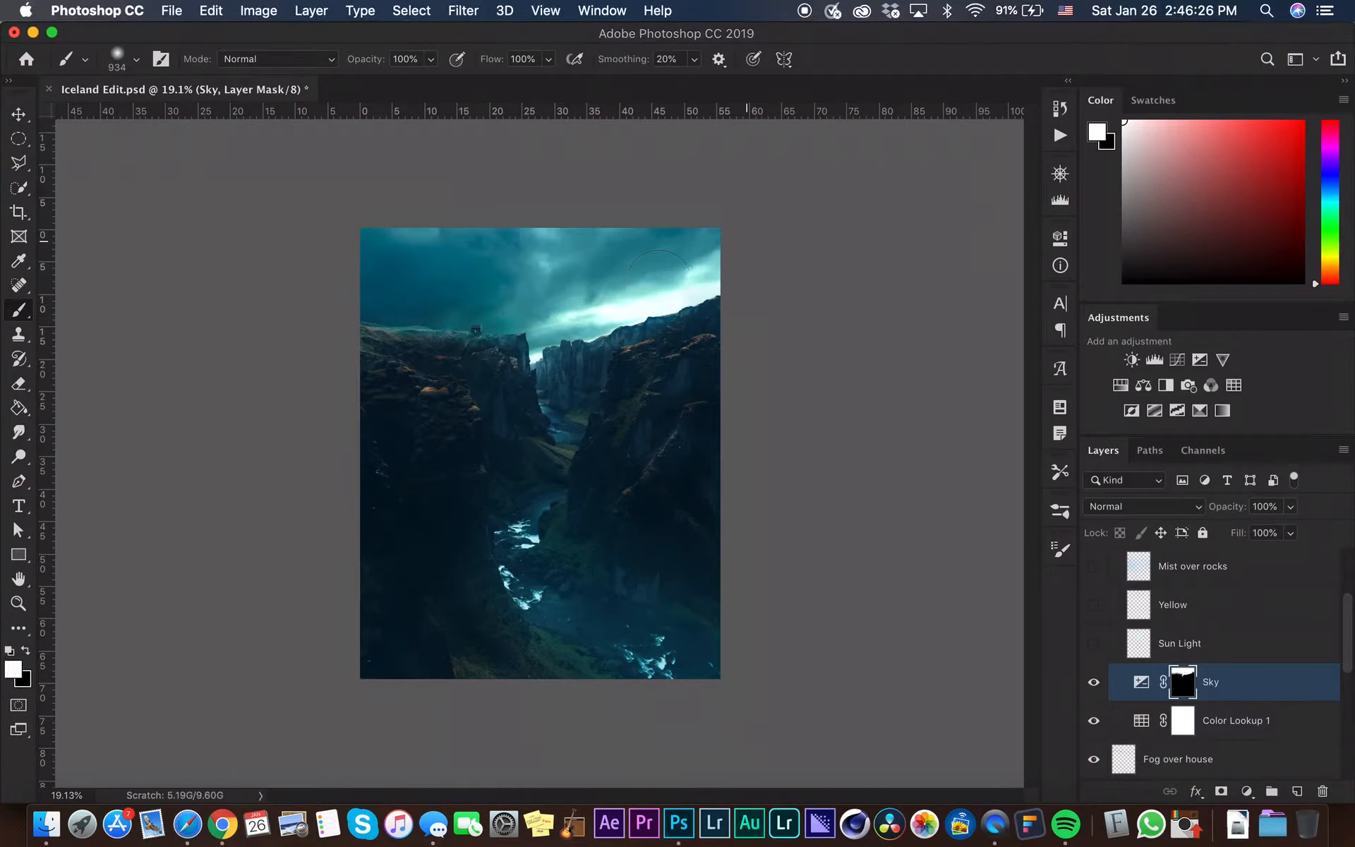
Toggle the Sky layer's visibility to compare the masked exposure
scroll(658, 293, up, 2)
click(1094, 682)
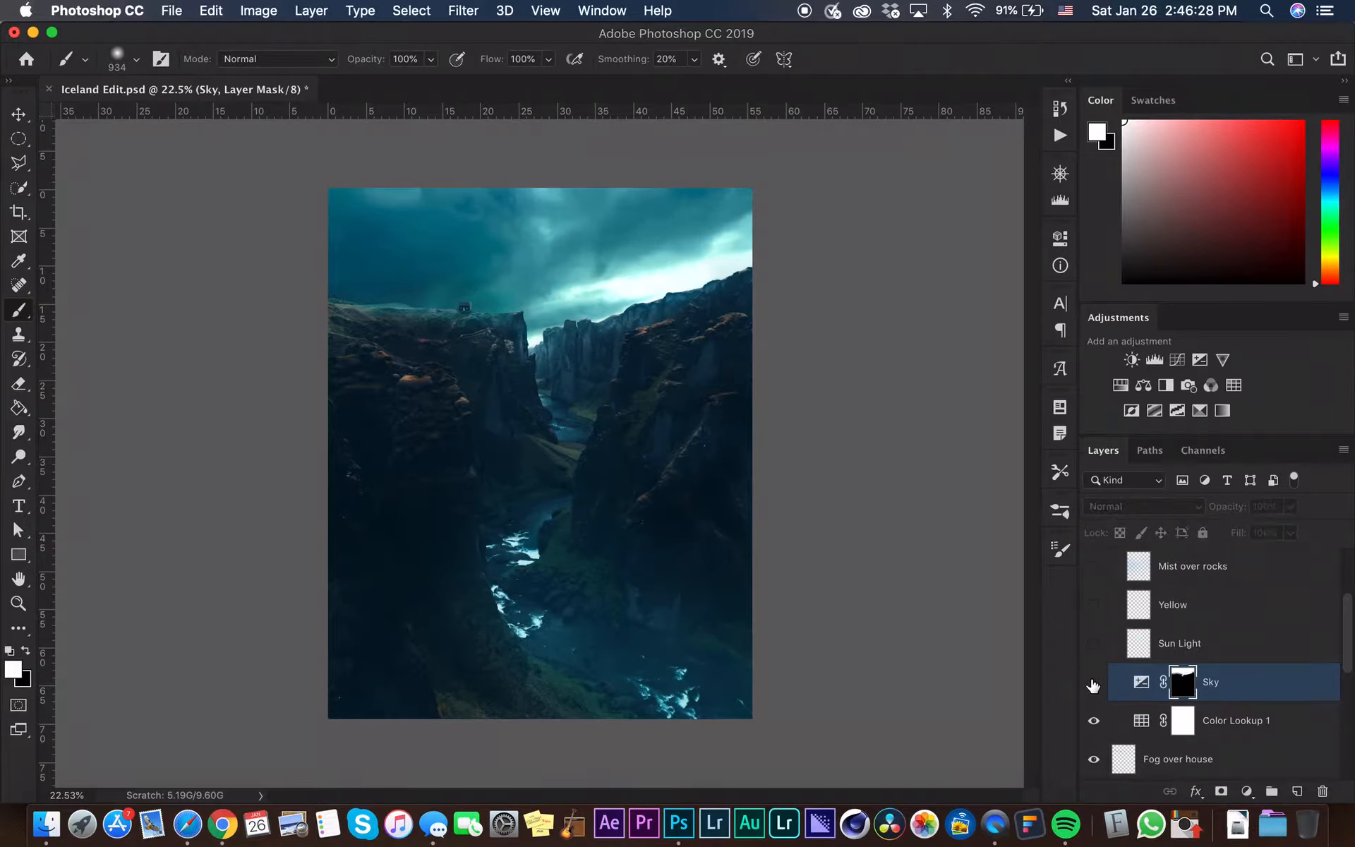
click(1094, 681)
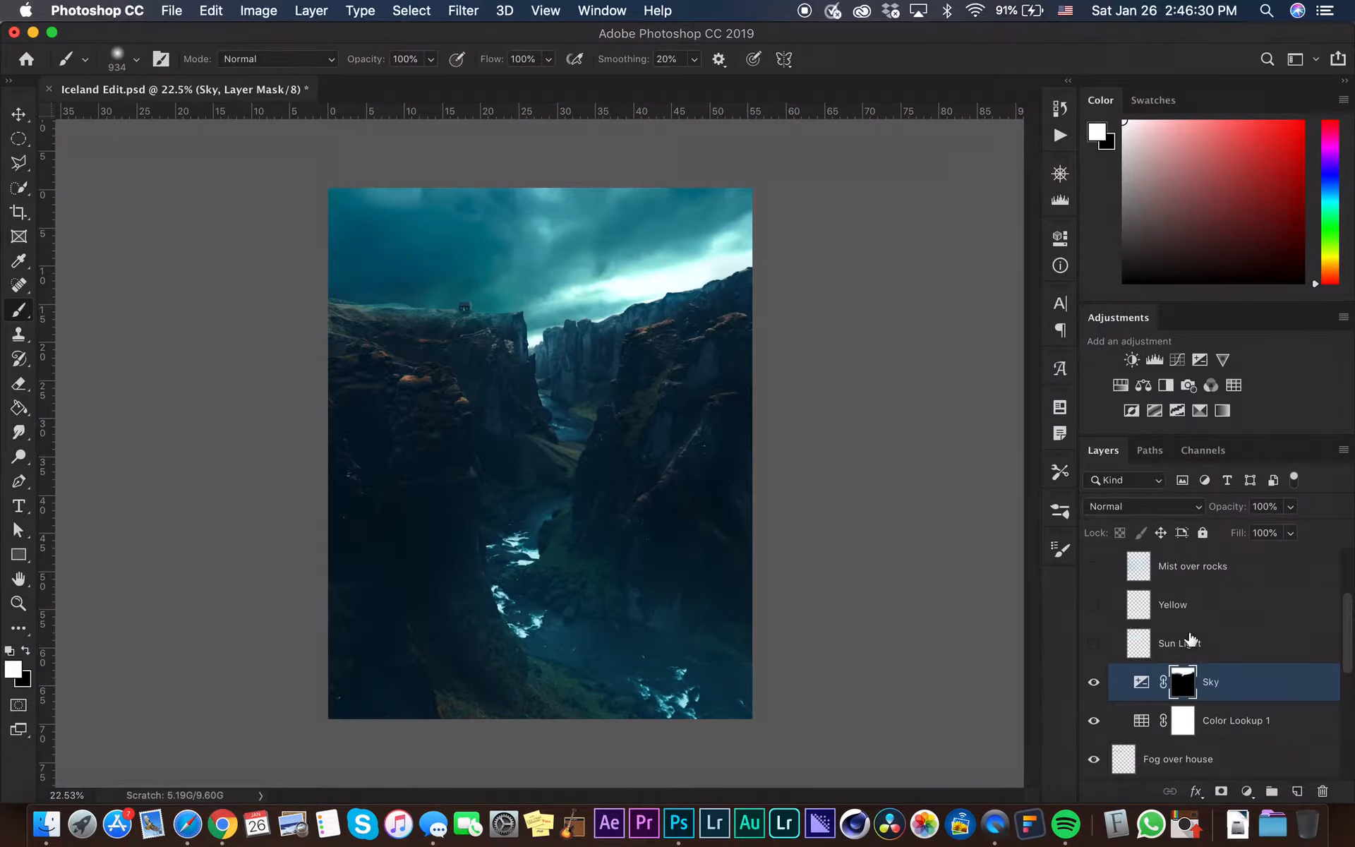
Select Sun Light and add a new layer above it named Light
click(1114, 650)
click(1095, 643)
click(1095, 642)
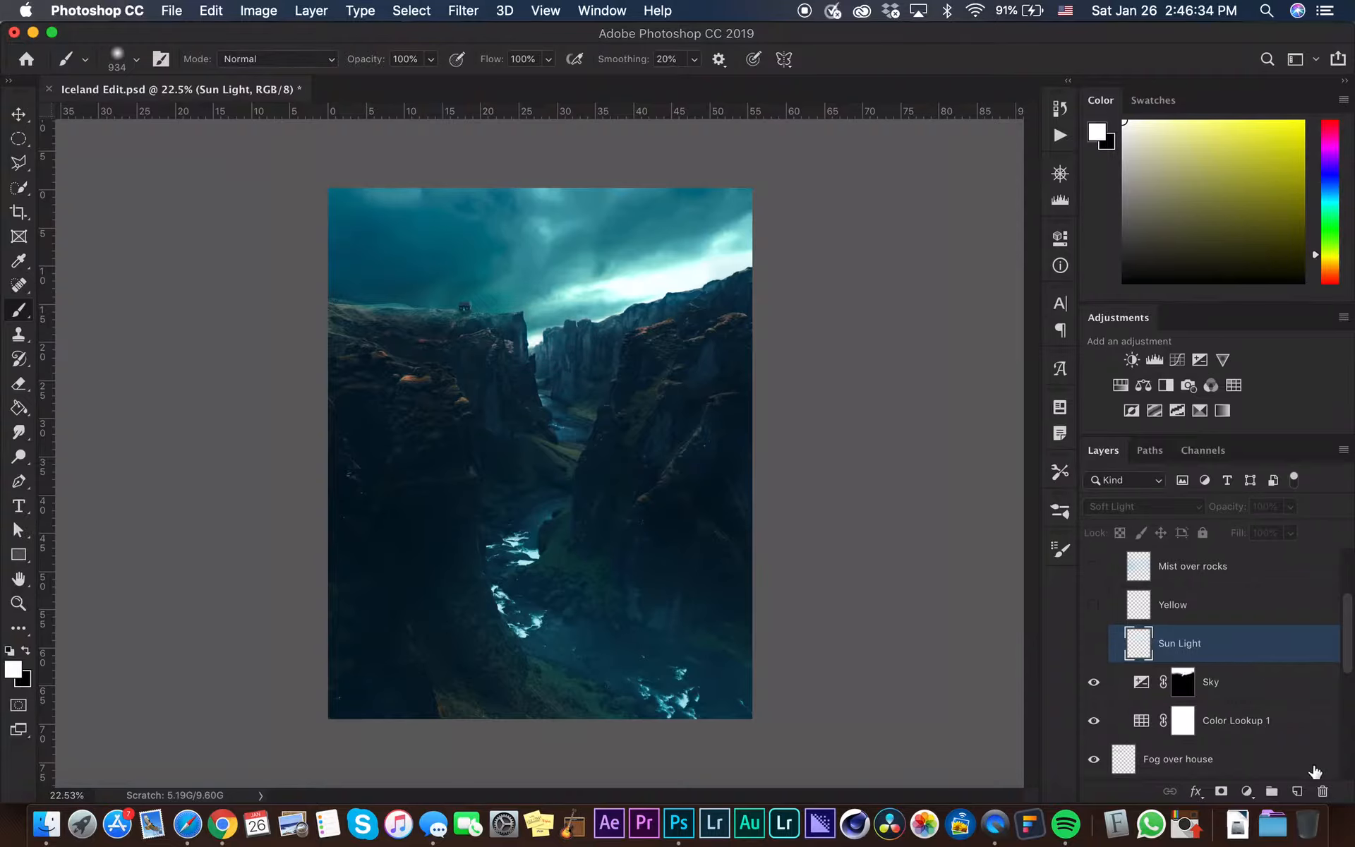
click(1299, 790)
double_click(1174, 642)
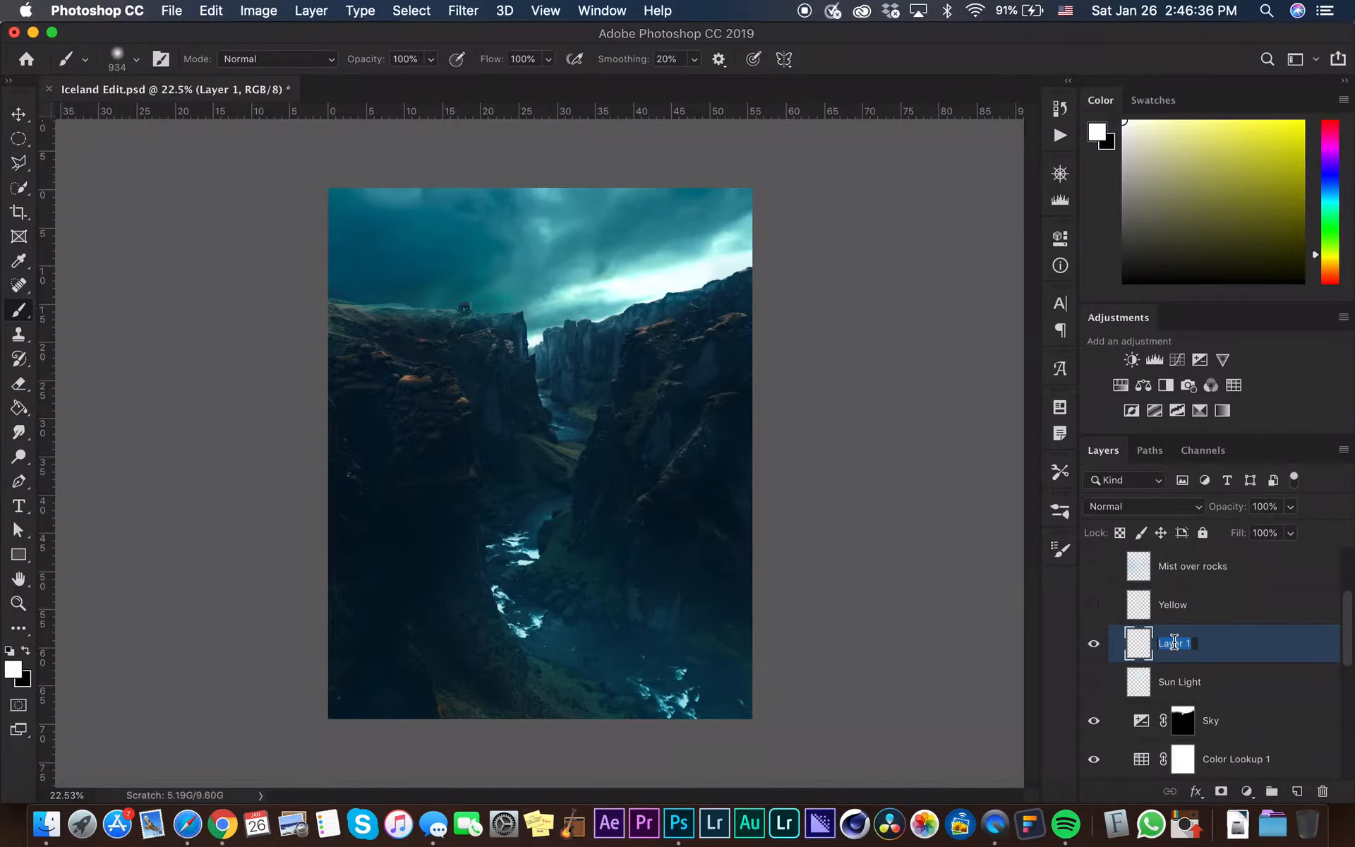
text(Light)
key(Return)
Pick a pale color and paint a glow where the canyon meets the sky on the Light layer, then shrink the brush to 100
scroll(744, 363, up, 3)
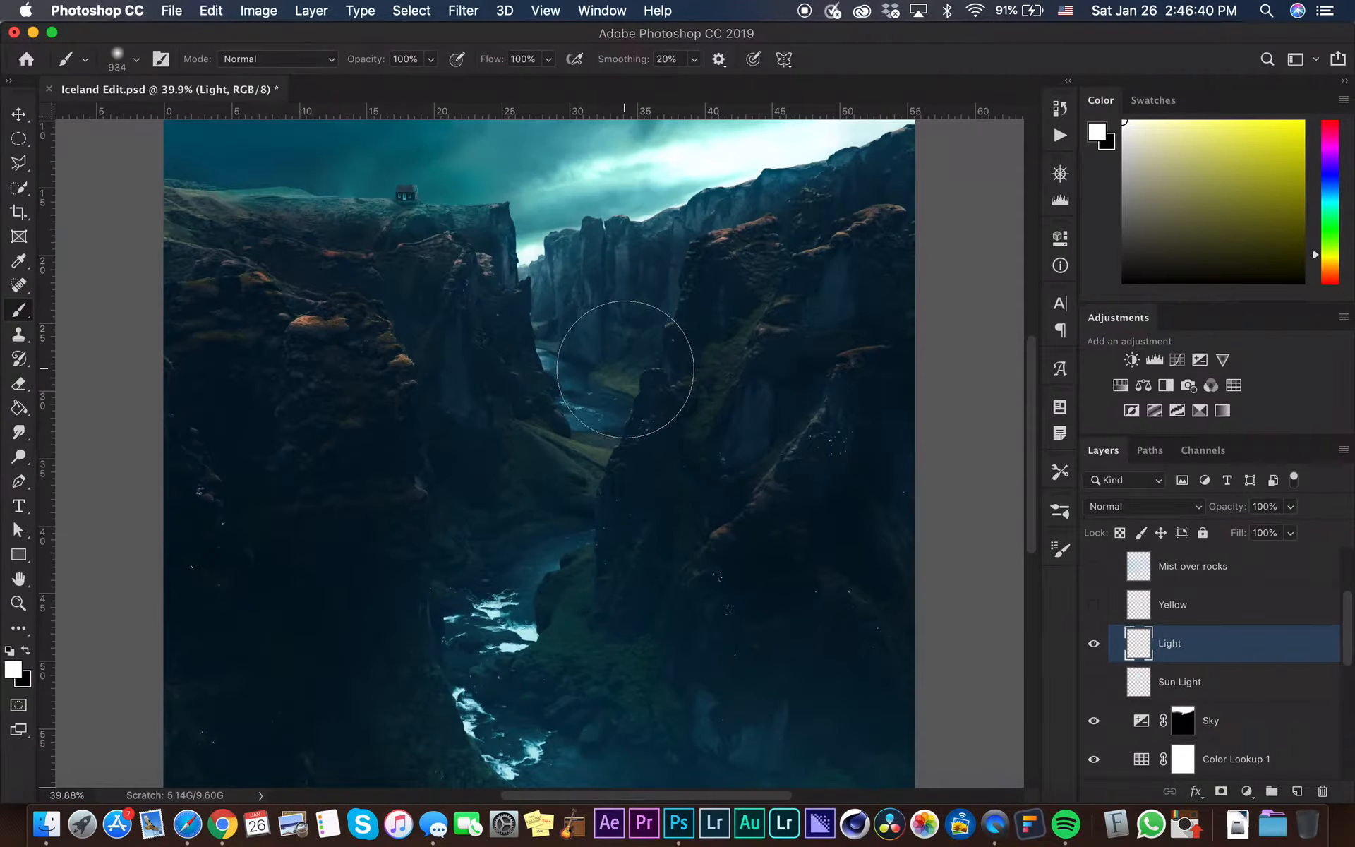
click(1142, 128)
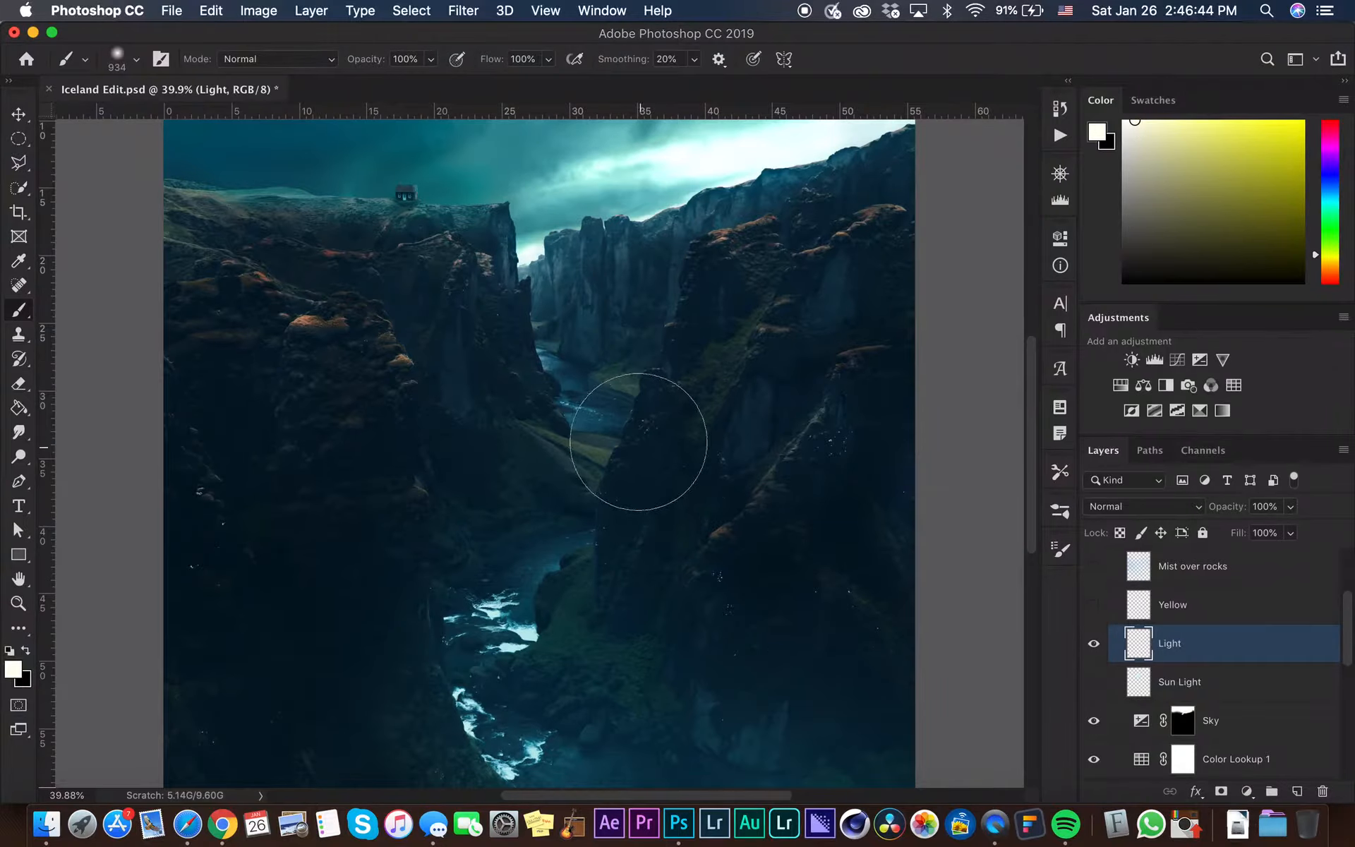
drag(693, 263, 567, 290)
click(529, 250)
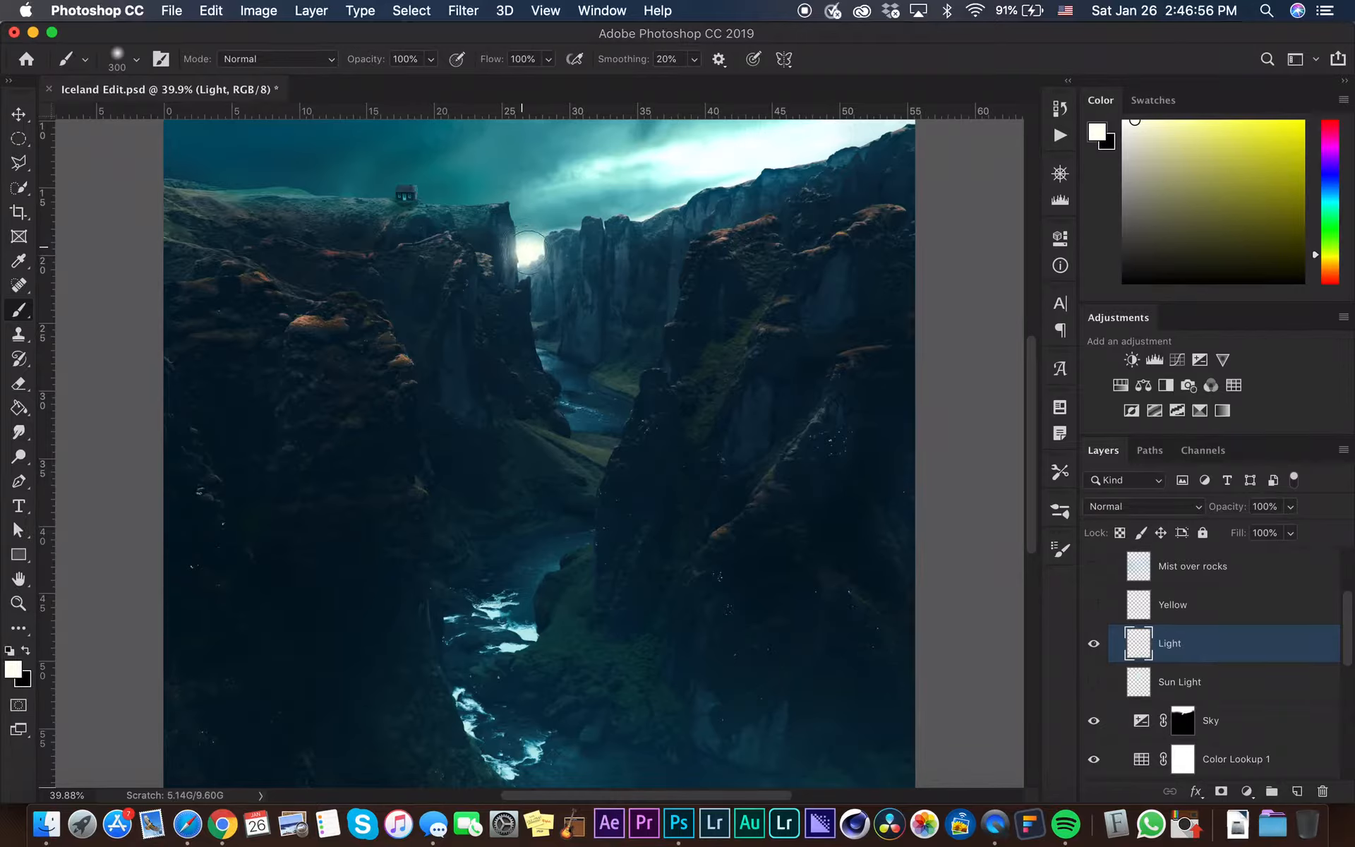
key(bracketleft)
key(bracketleft)
key(bracketleft)
click(1123, 121)
Set the Light layer's blend mode to Soft Light and toggle its visibility to compare
click(1099, 507)
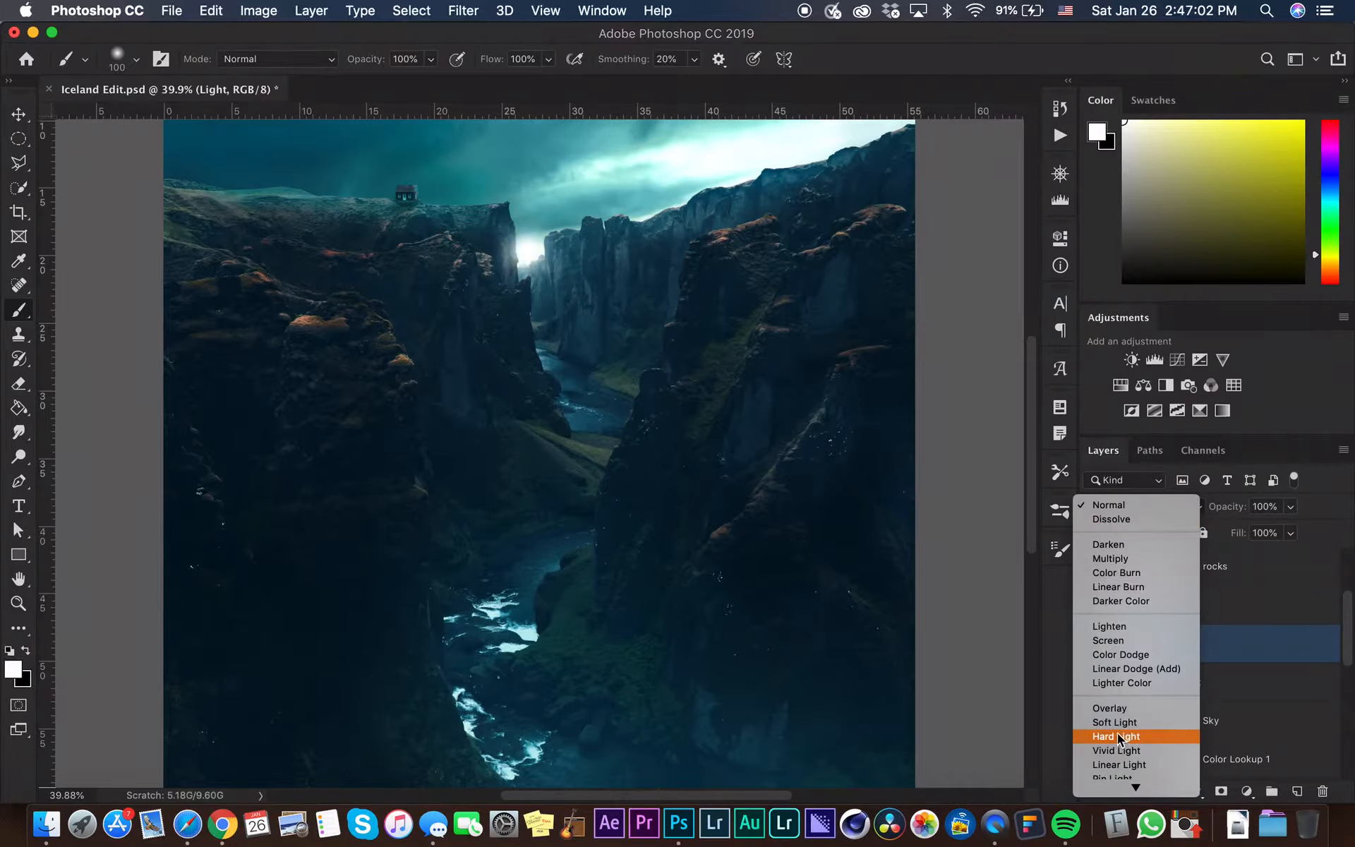
click(1114, 722)
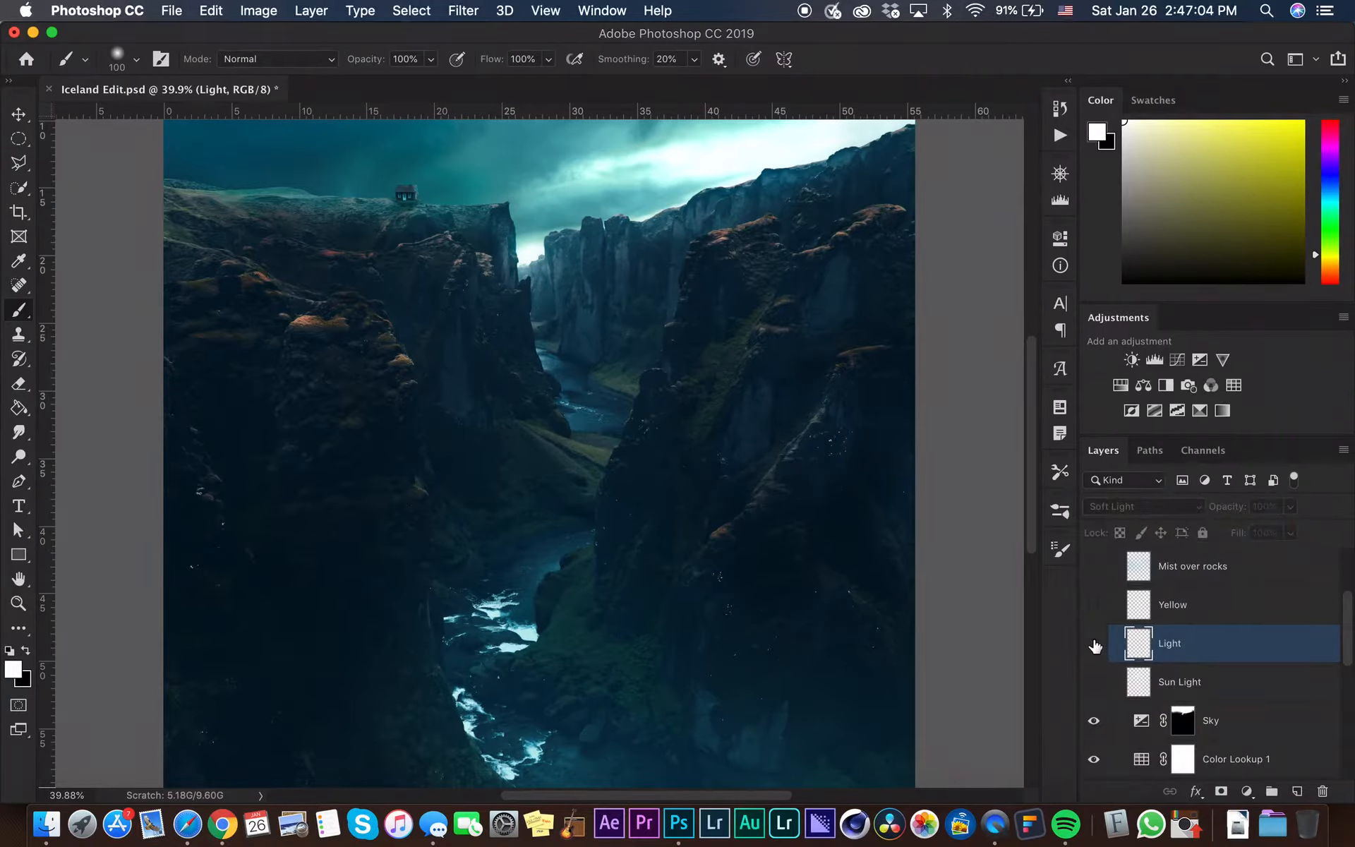
click(1094, 644)
click(1094, 644)
click(1094, 644)
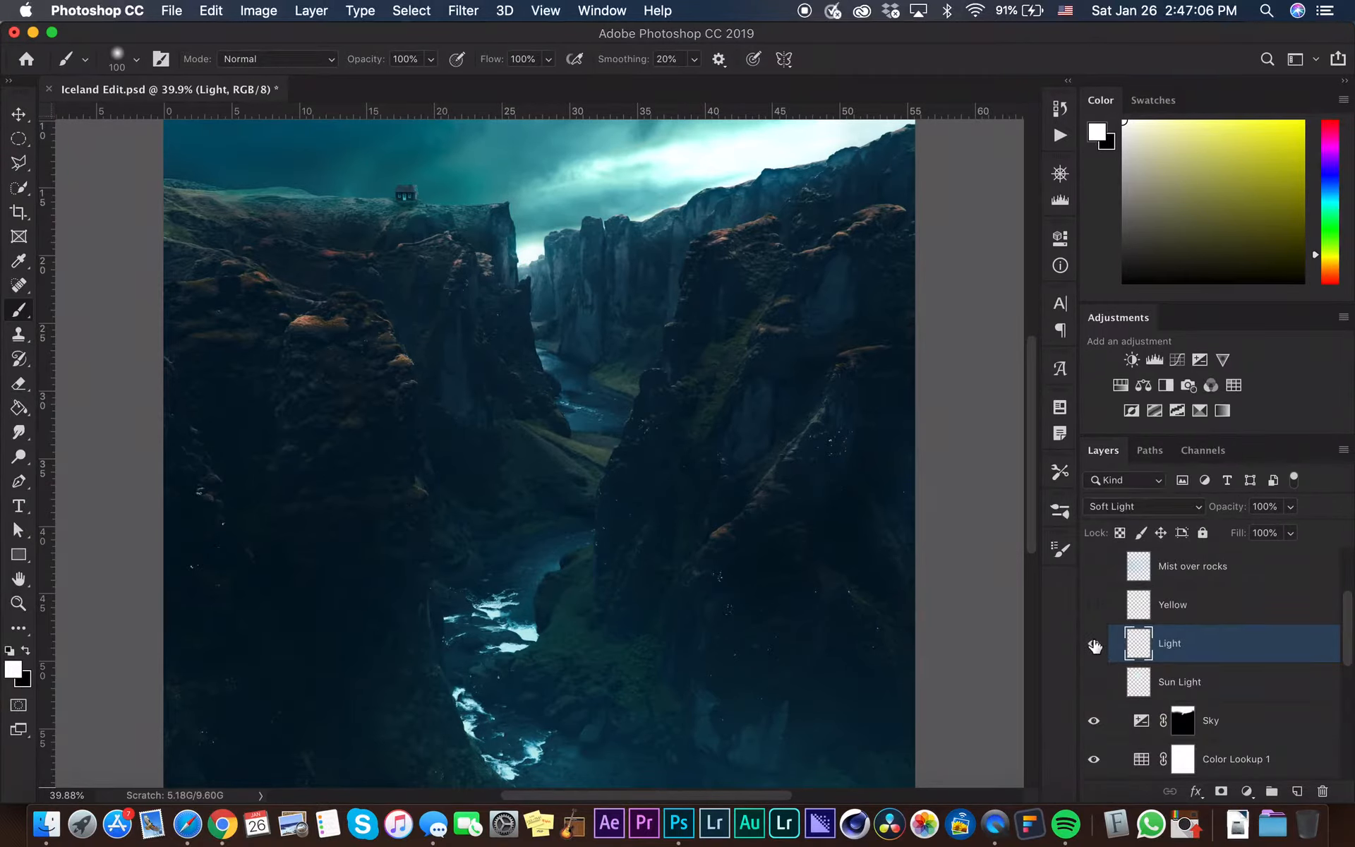
Toggle the Light layer's visibility to compare and hide the Sun Light layer
click(1094, 644)
click(1094, 644)
click(1092, 646)
click(1095, 680)
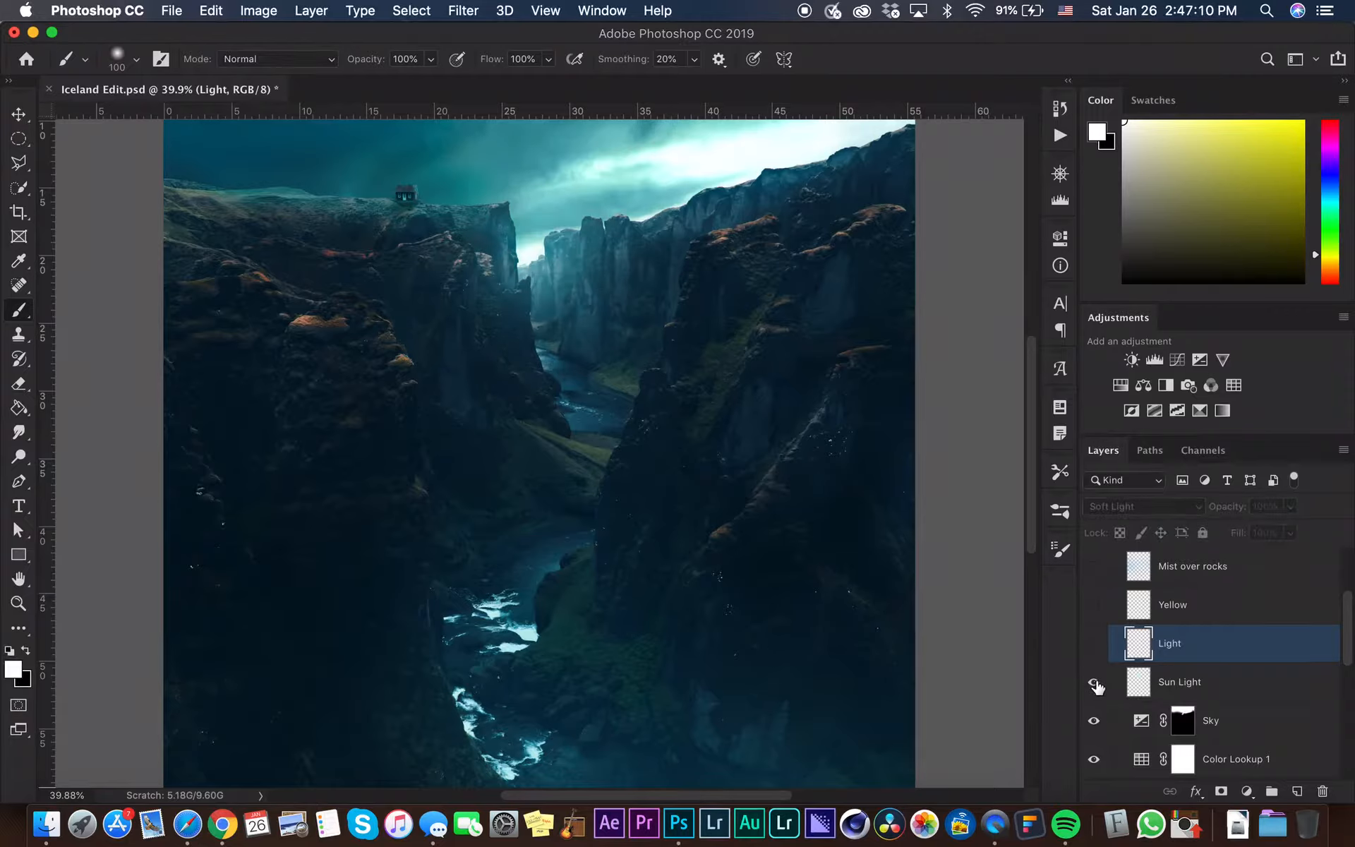
click(1095, 644)
Add a new layer above Light and name it Sunflare
click(1295, 792)
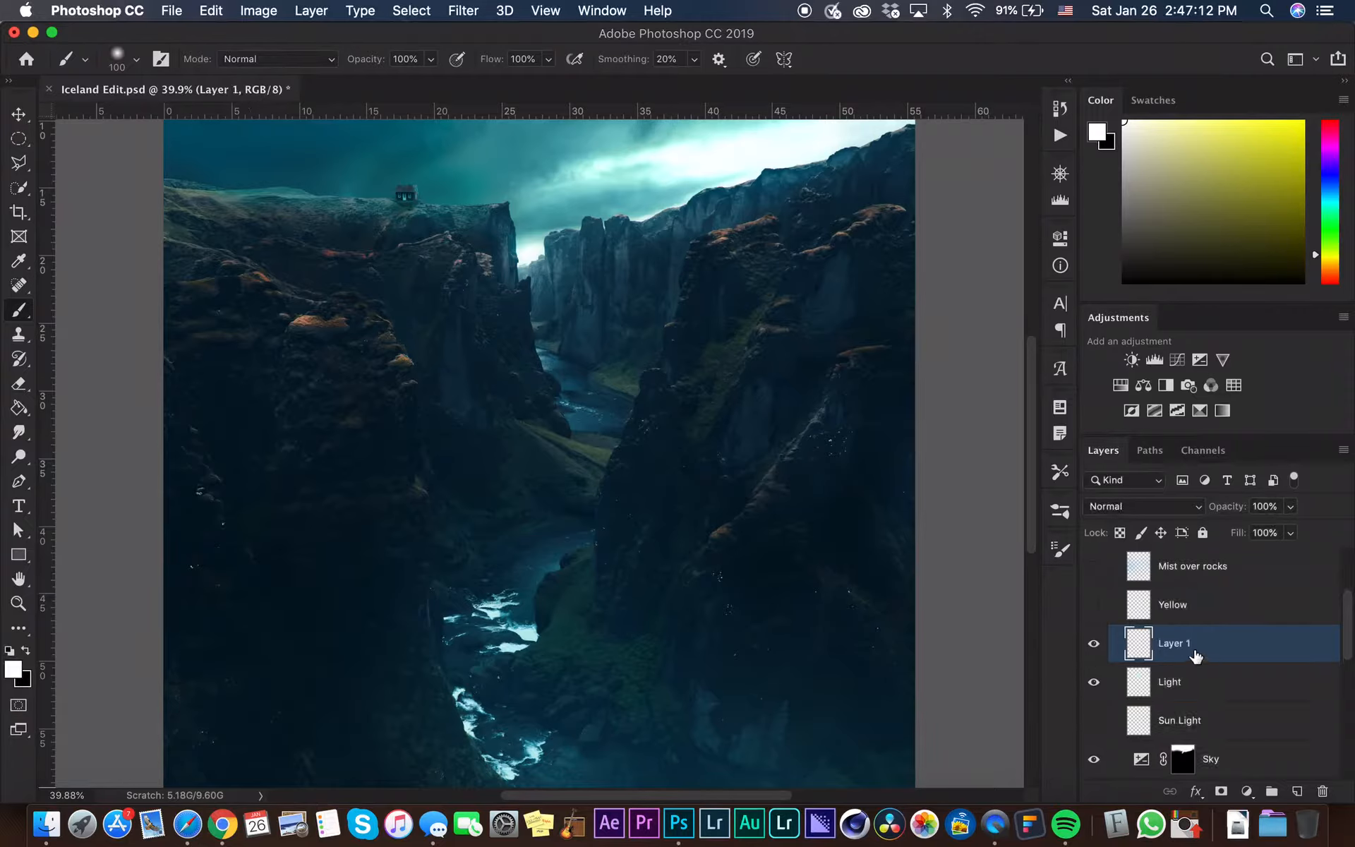
double_click(1177, 646)
text(Sunflare)
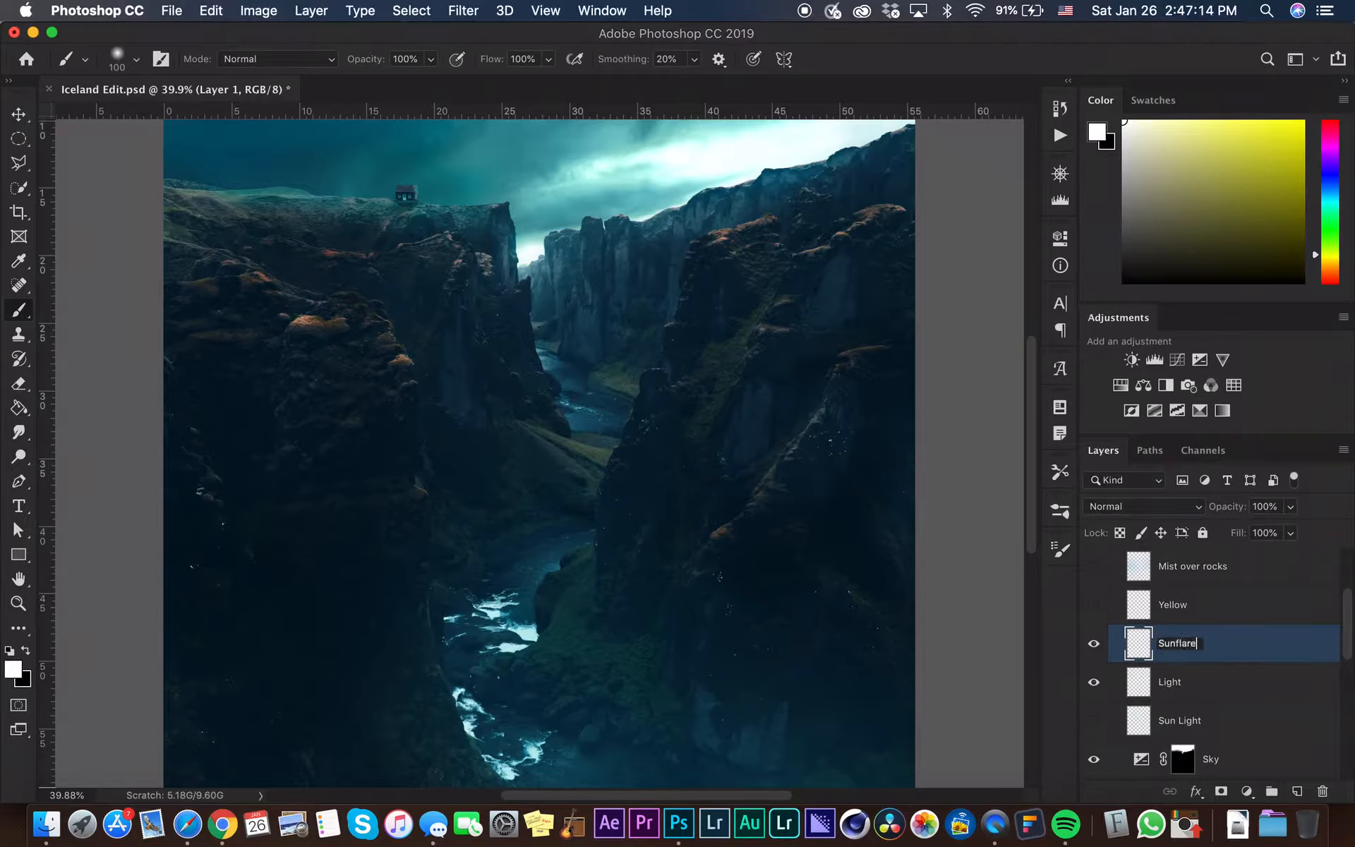
key(Return)
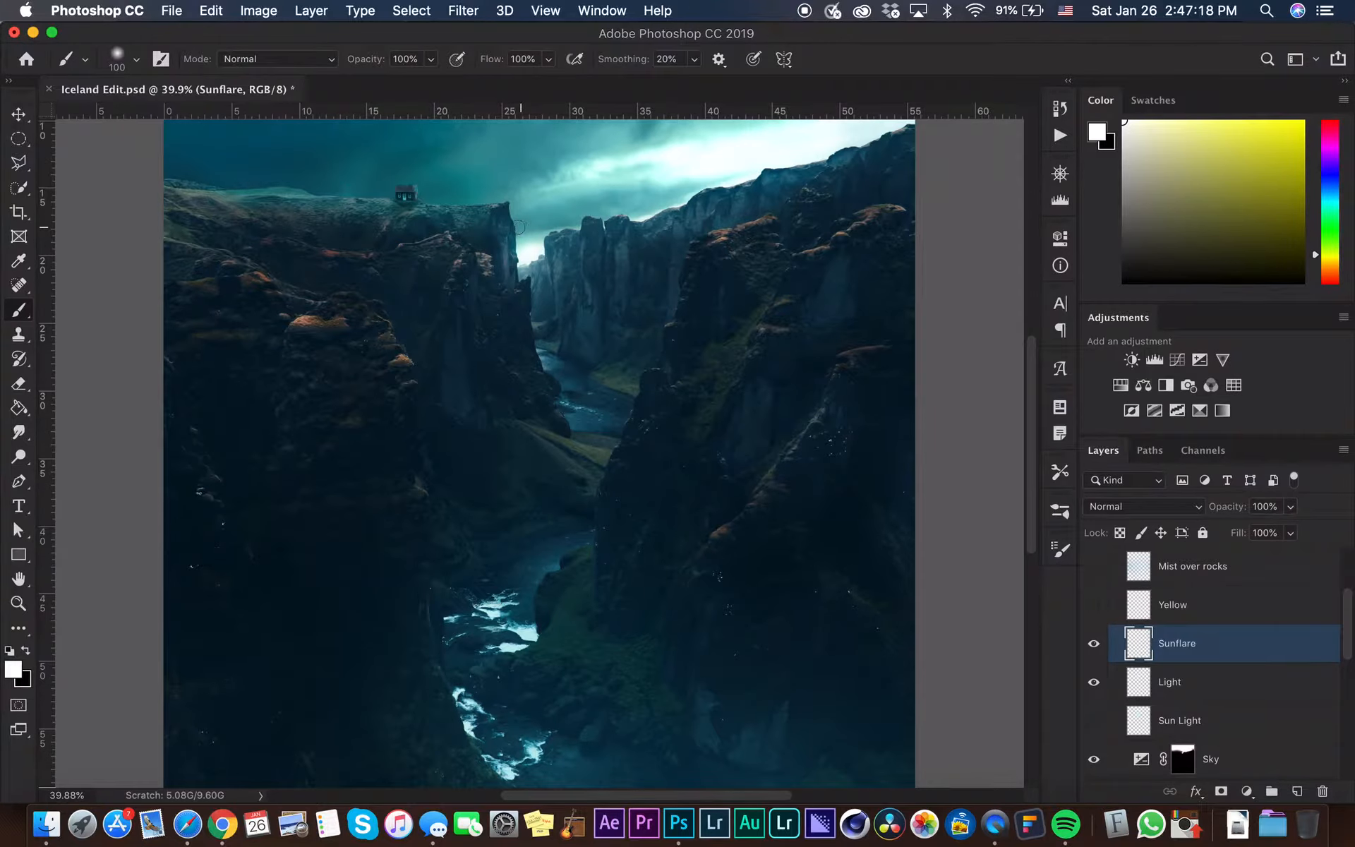
Enlarge the brush to 1134 and stamp a white sun flare in the canyon gap on the Sunflare layer, redoing the stamp once
mouse_move(519, 227)
mouse_down()
mouse_move(639, 214)
mouse_move(695, 190)
mouse_up()
drag(537, 257, 613, 240)
click(542, 253)
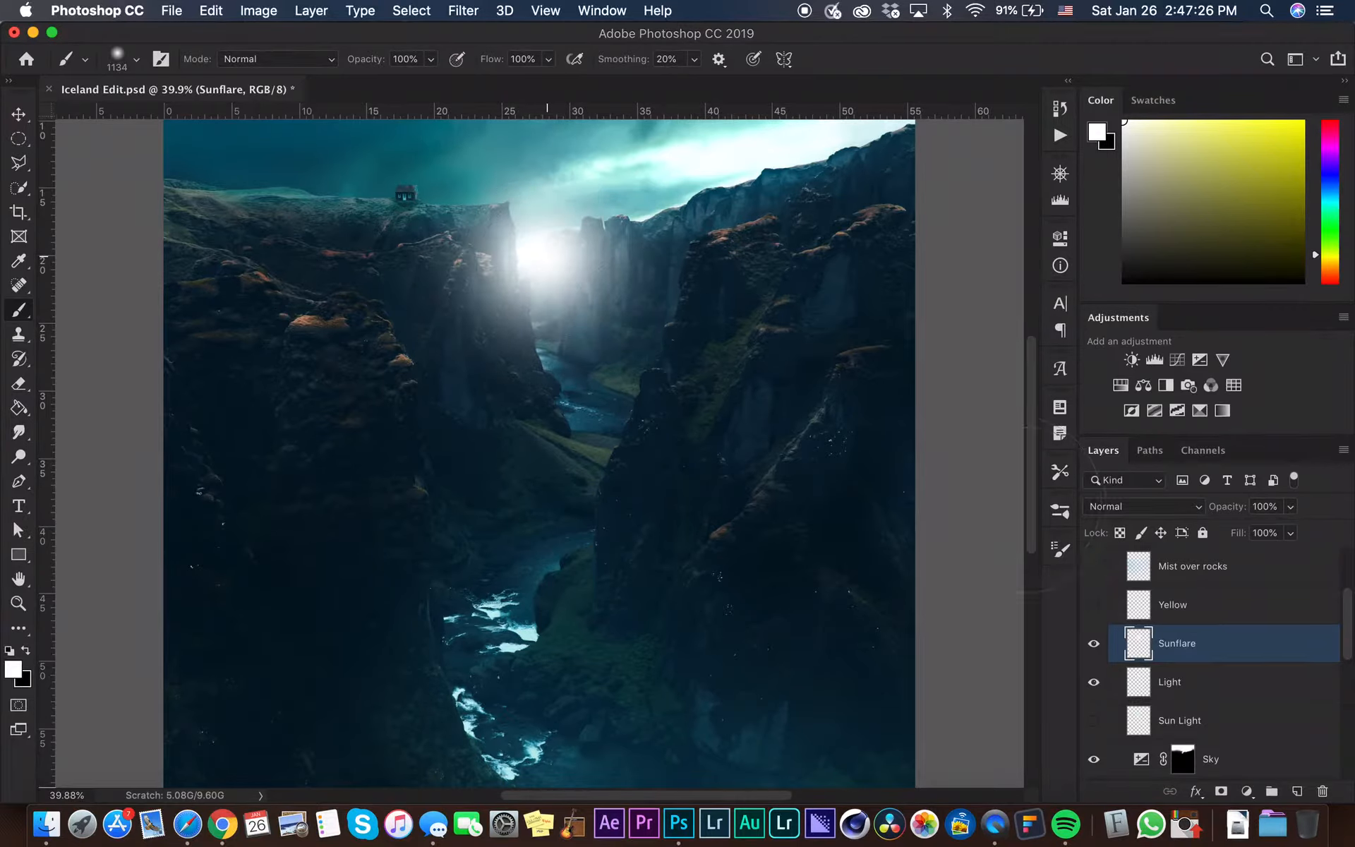
key(super+z)
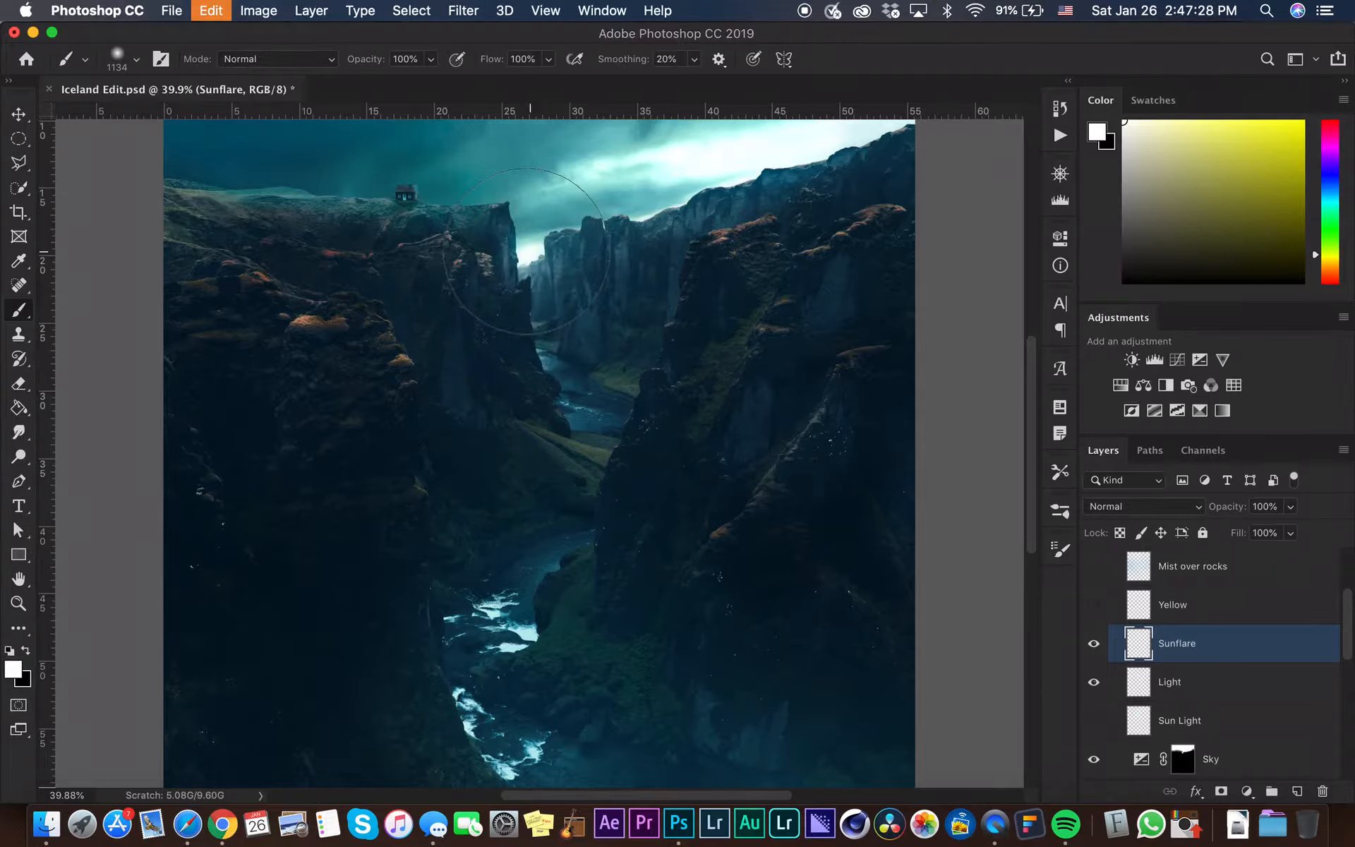
click(526, 250)
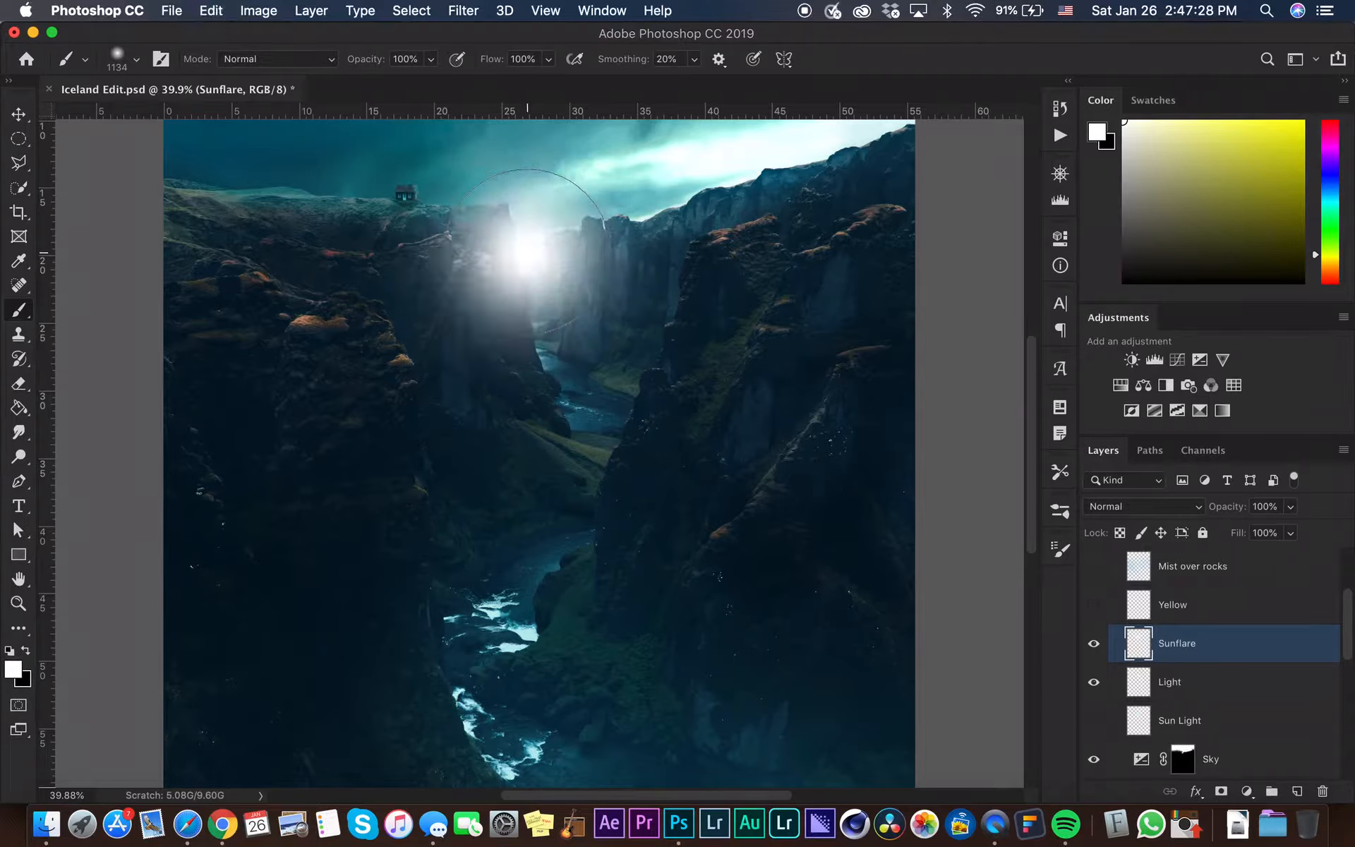
Set the Sunflare layer's blend mode to Soft Light and toggle its visibility to compare
click(1289, 506)
drag(1255, 530, 1326, 526)
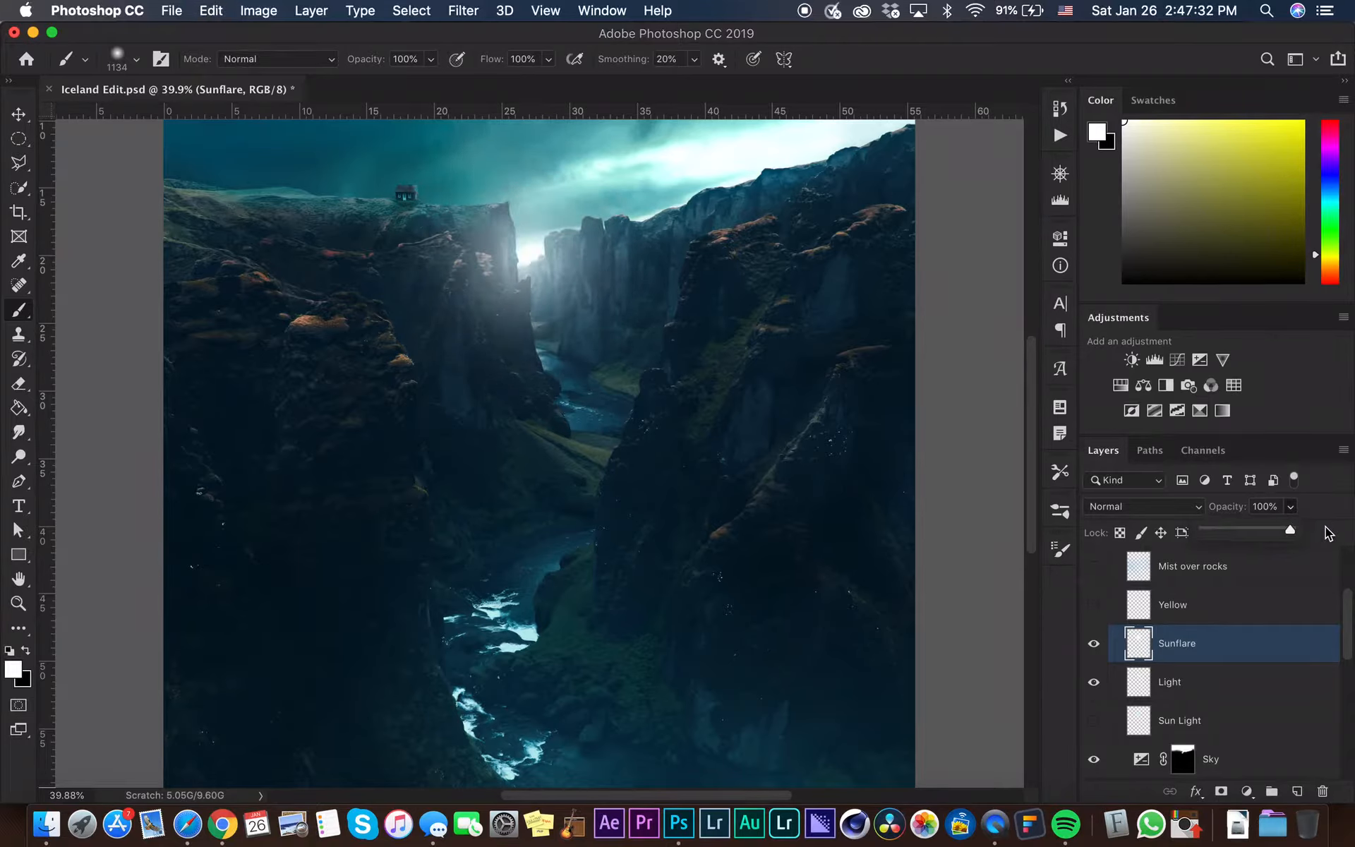
click(1150, 512)
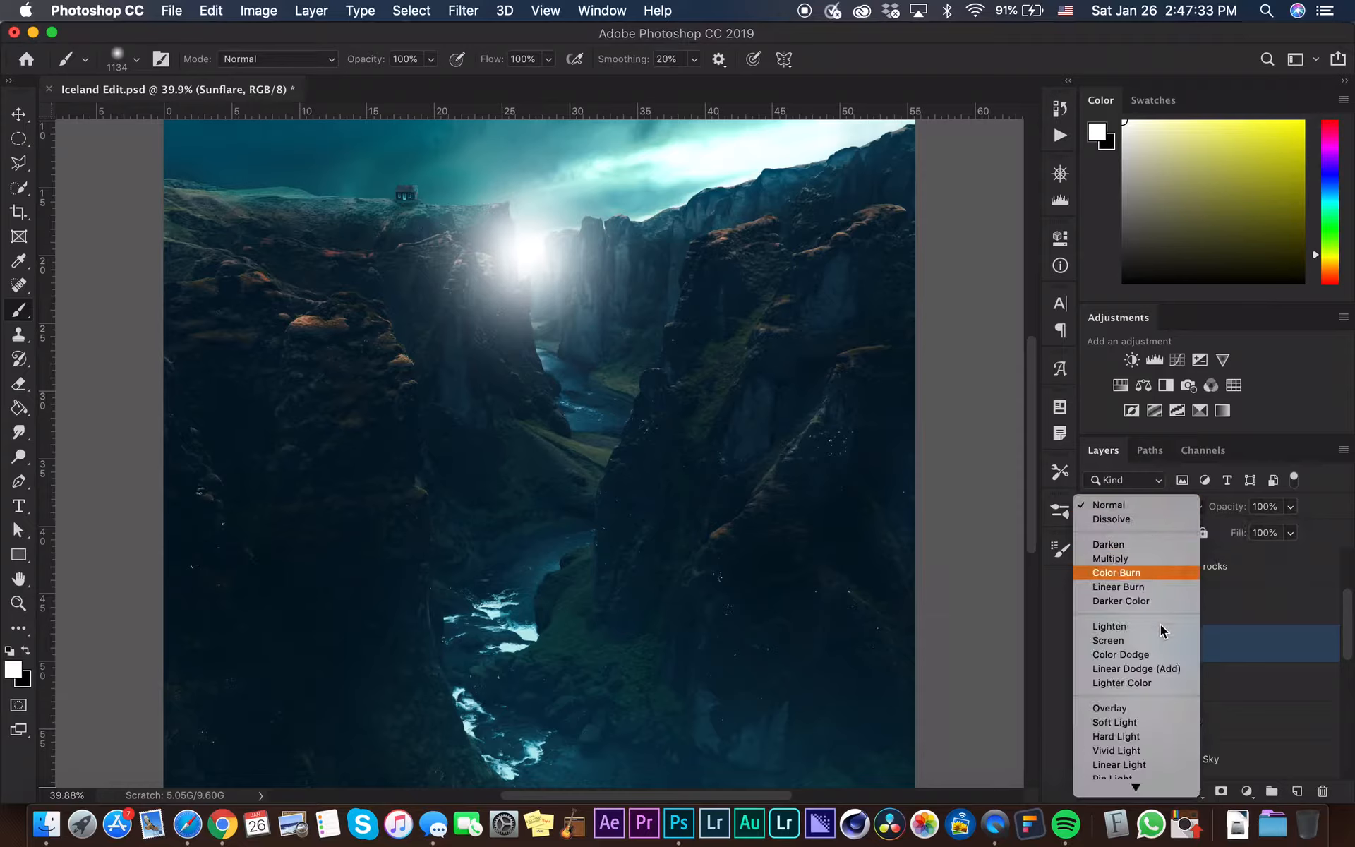
click(1161, 721)
click(1094, 644)
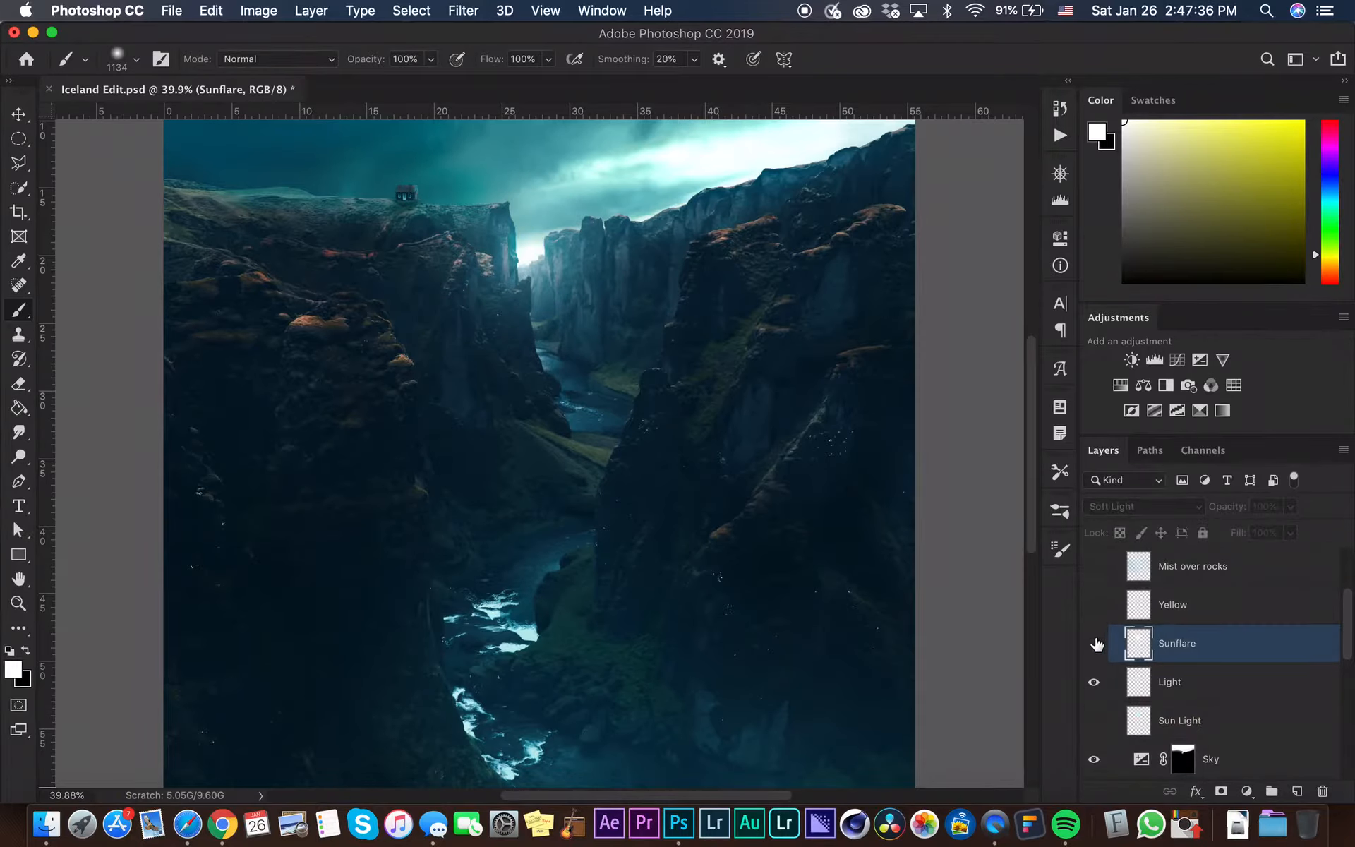
click(1095, 644)
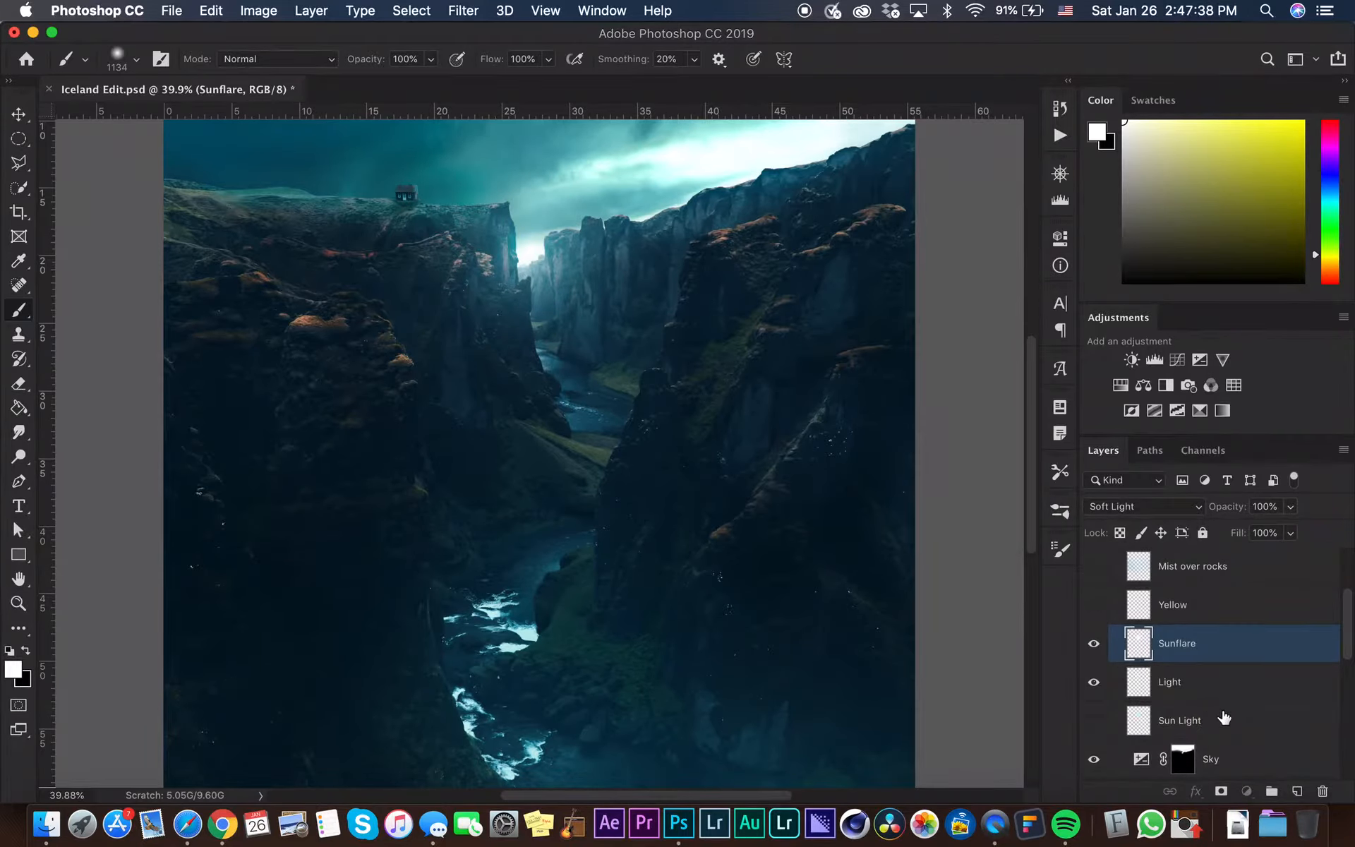
click(1223, 716)
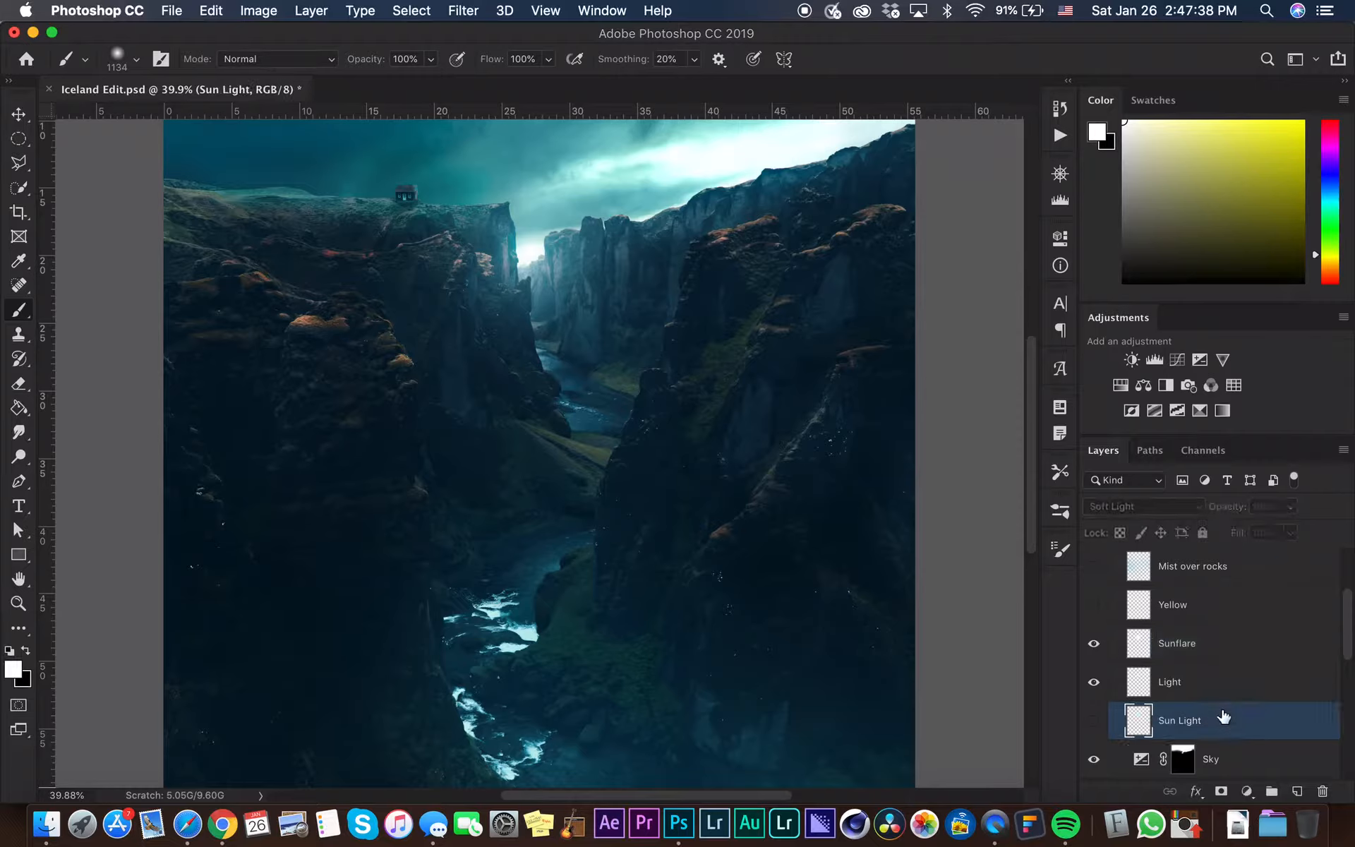
click(1189, 645)
click(1214, 505)
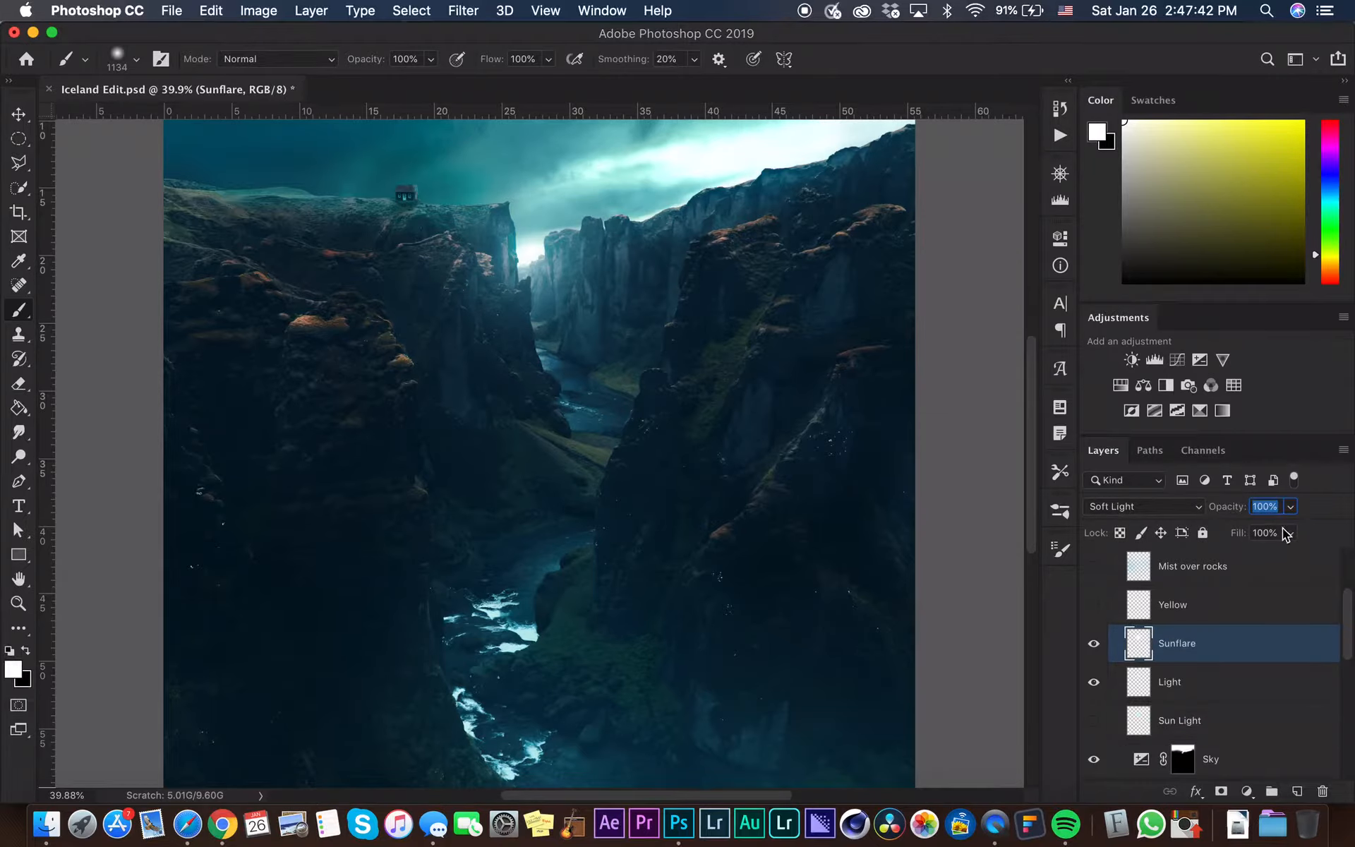
scroll(832, 504, down, 3)
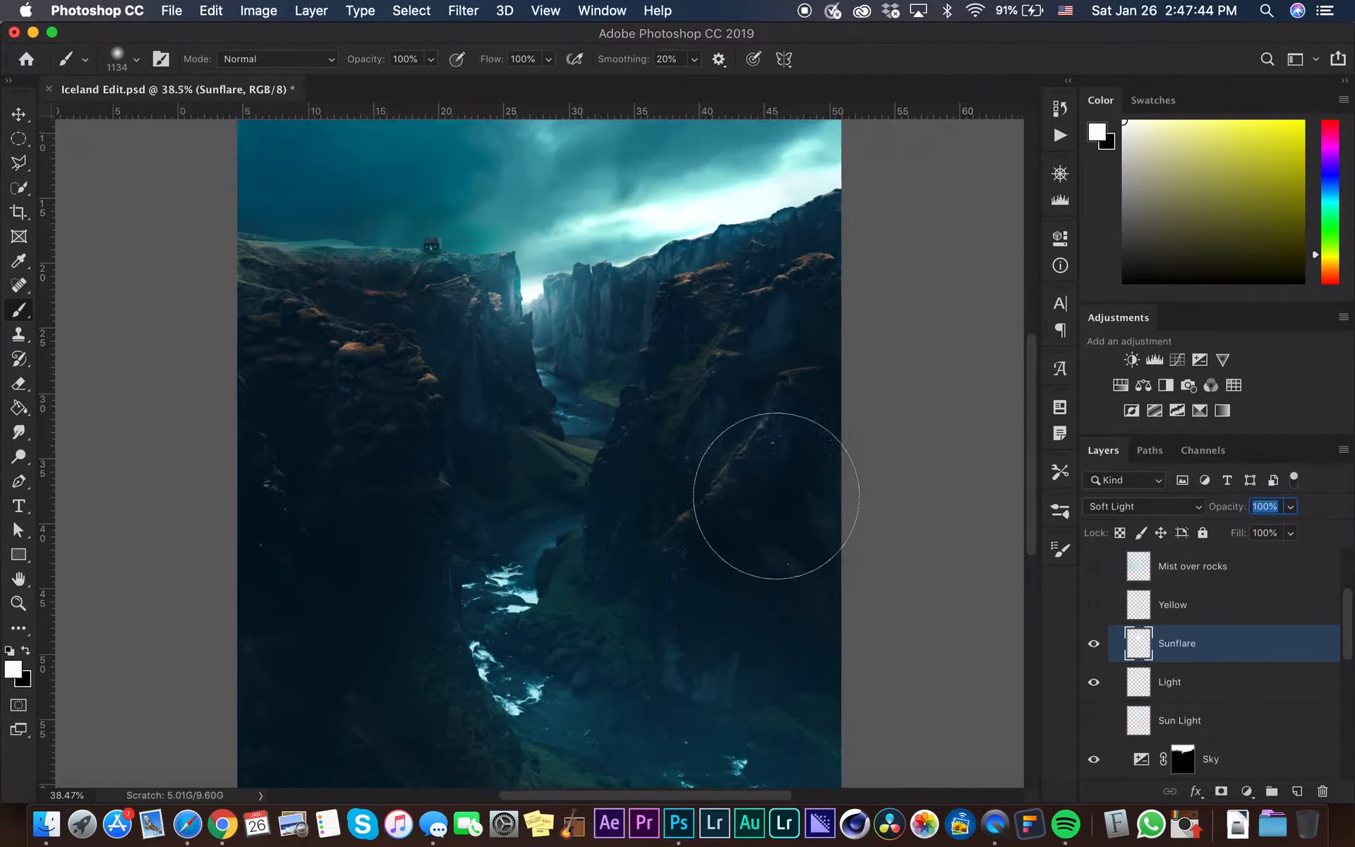
click(1129, 605)
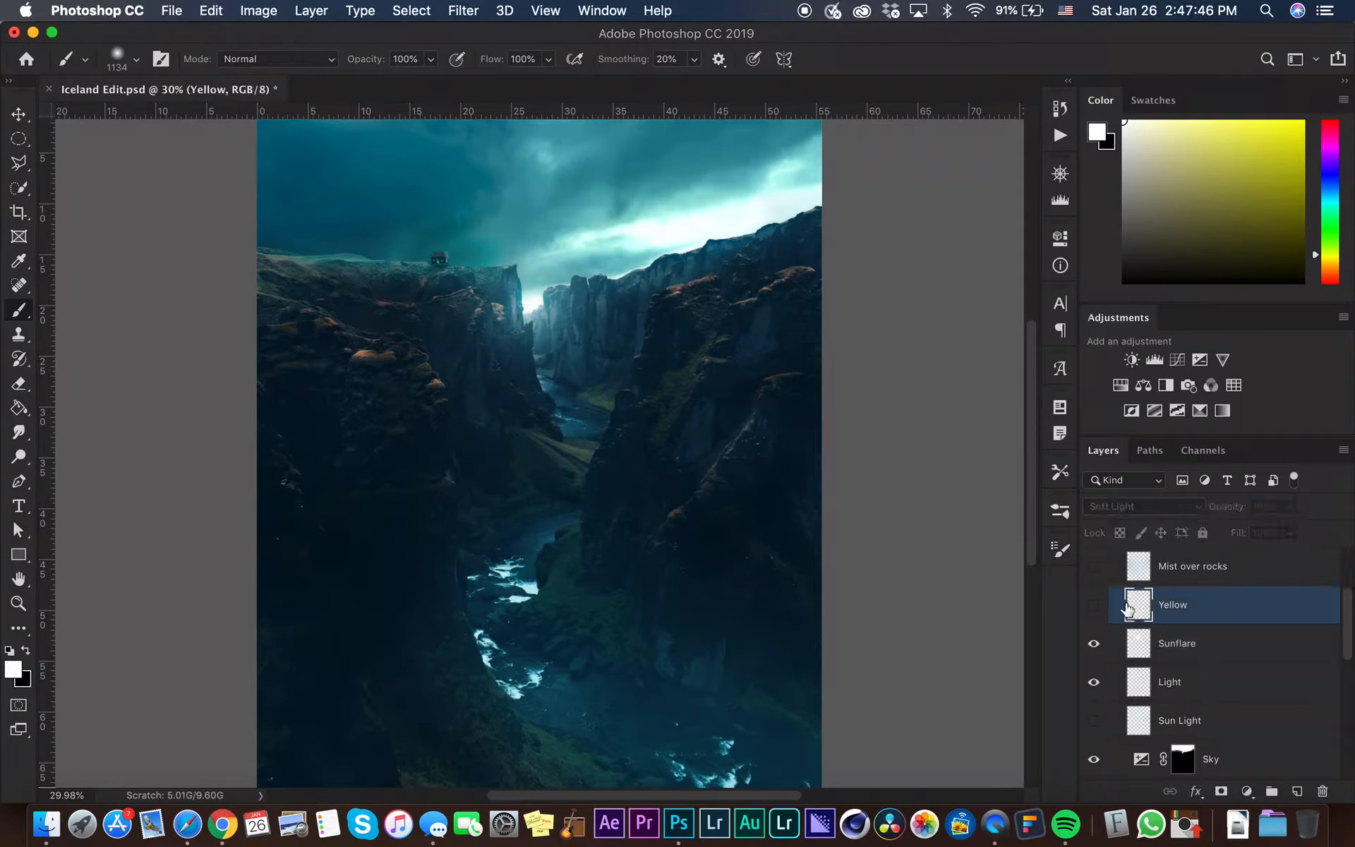
click(1094, 606)
scroll(530, 297, up, 2)
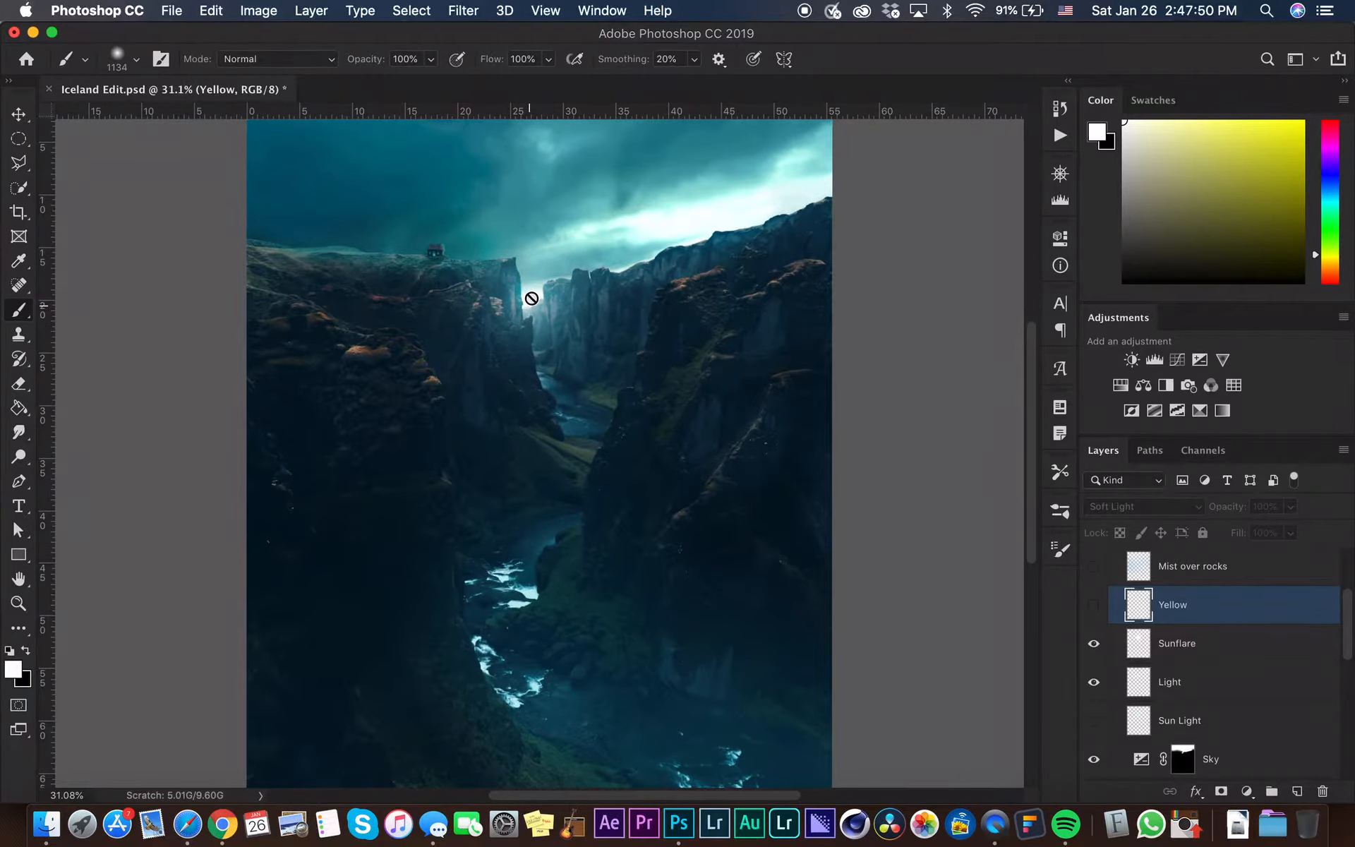
scroll(532, 298, up, 3)
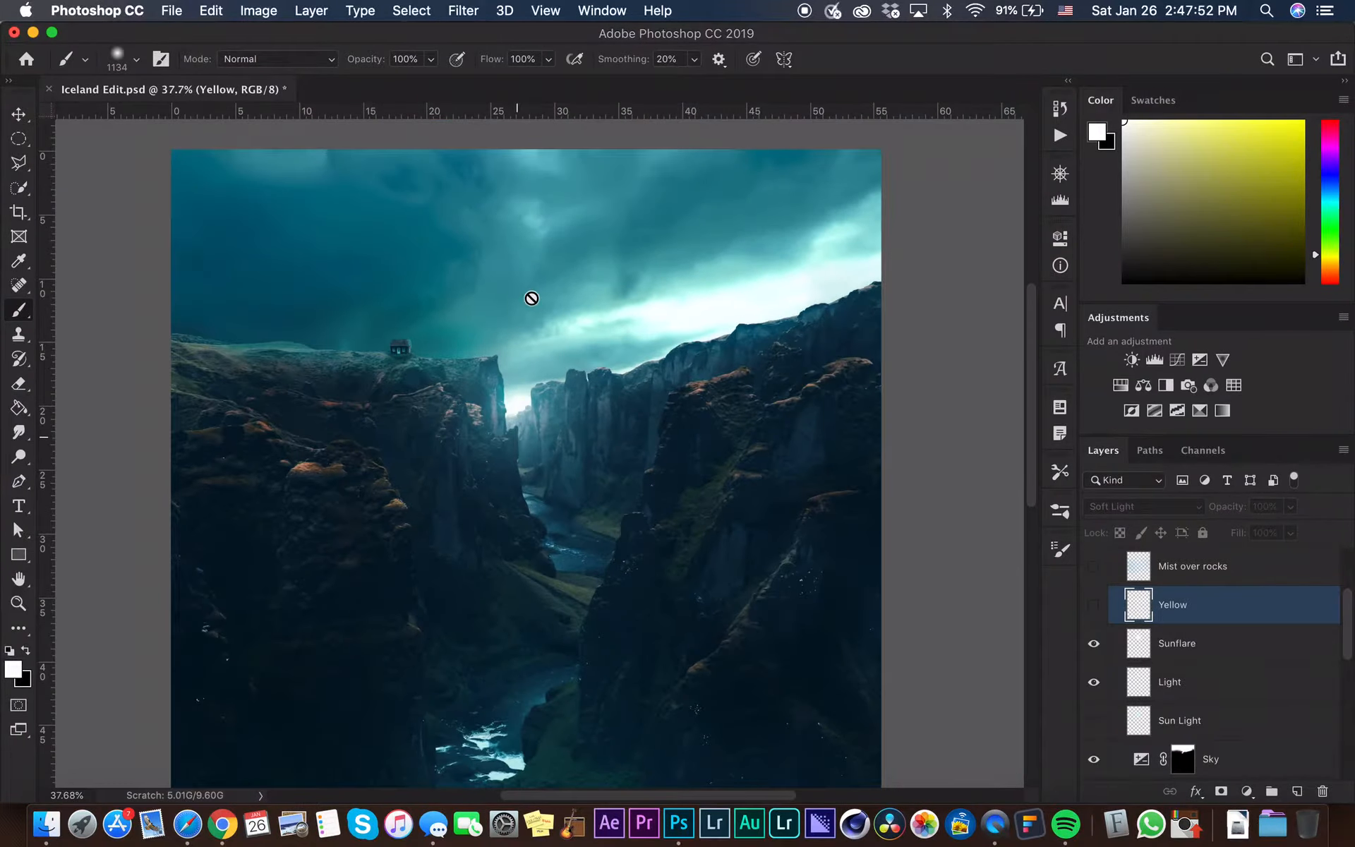
Select the Sunflare and Light layers together and merge them into one layer
click(1267, 643)
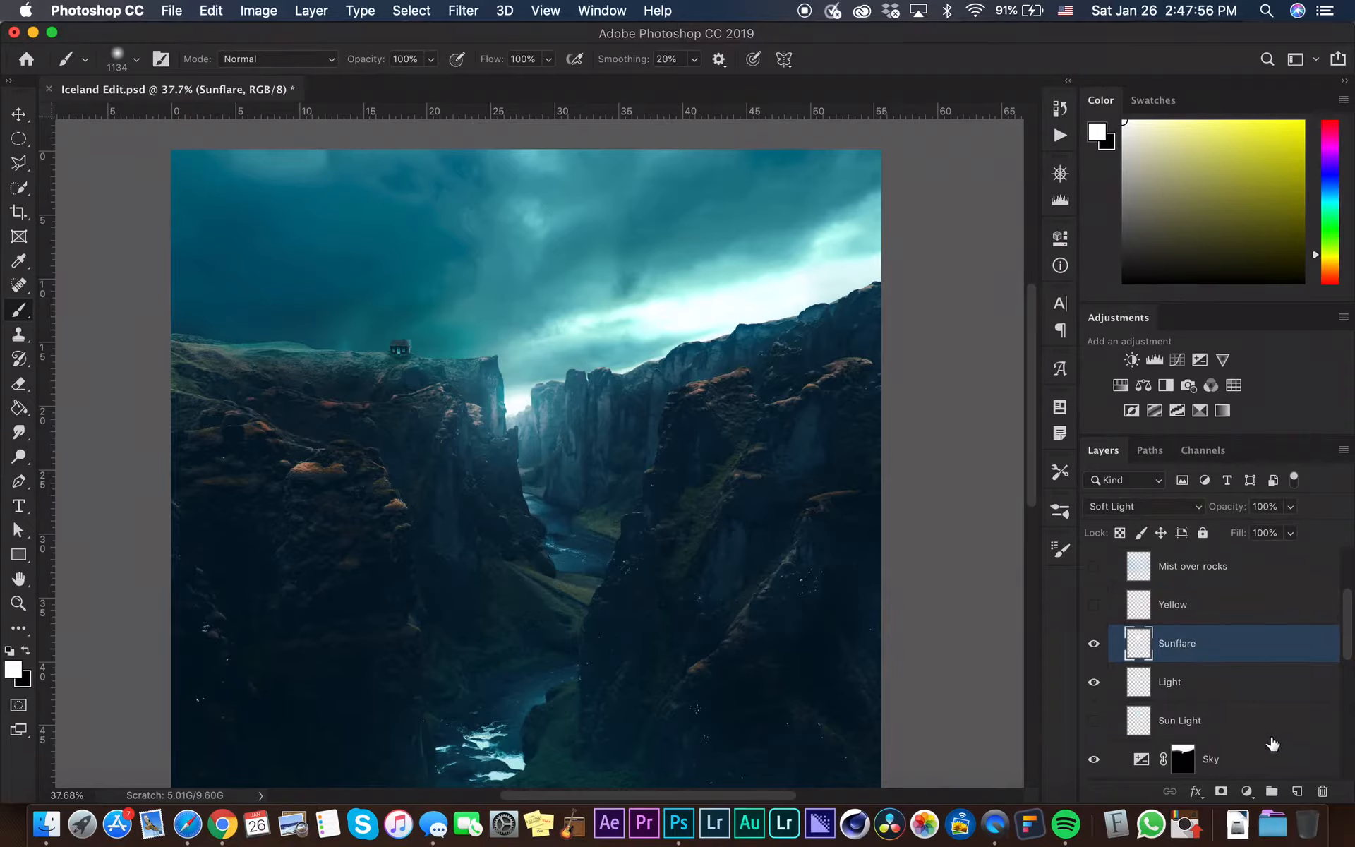
click(1202, 687)
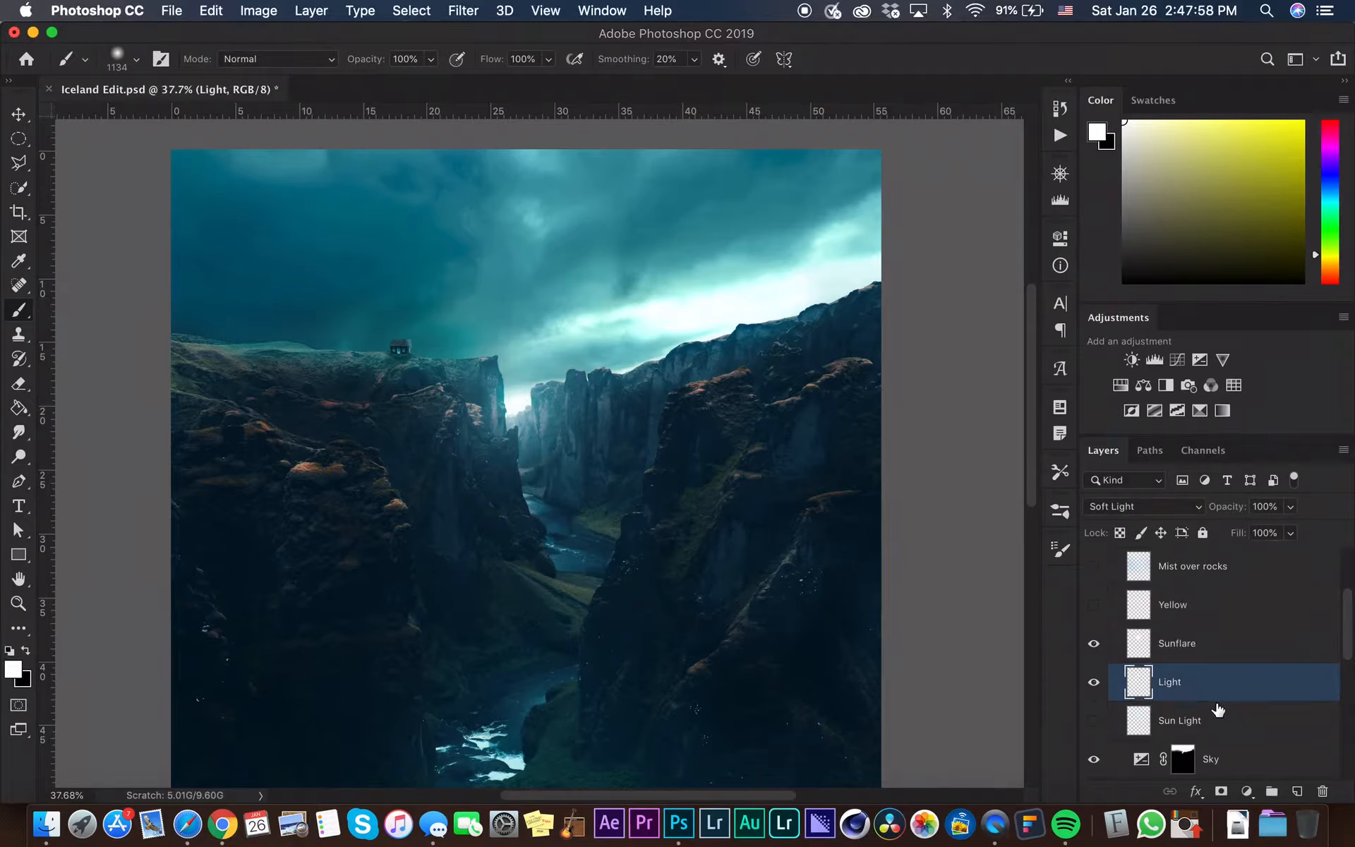
shift+click(1214, 644)
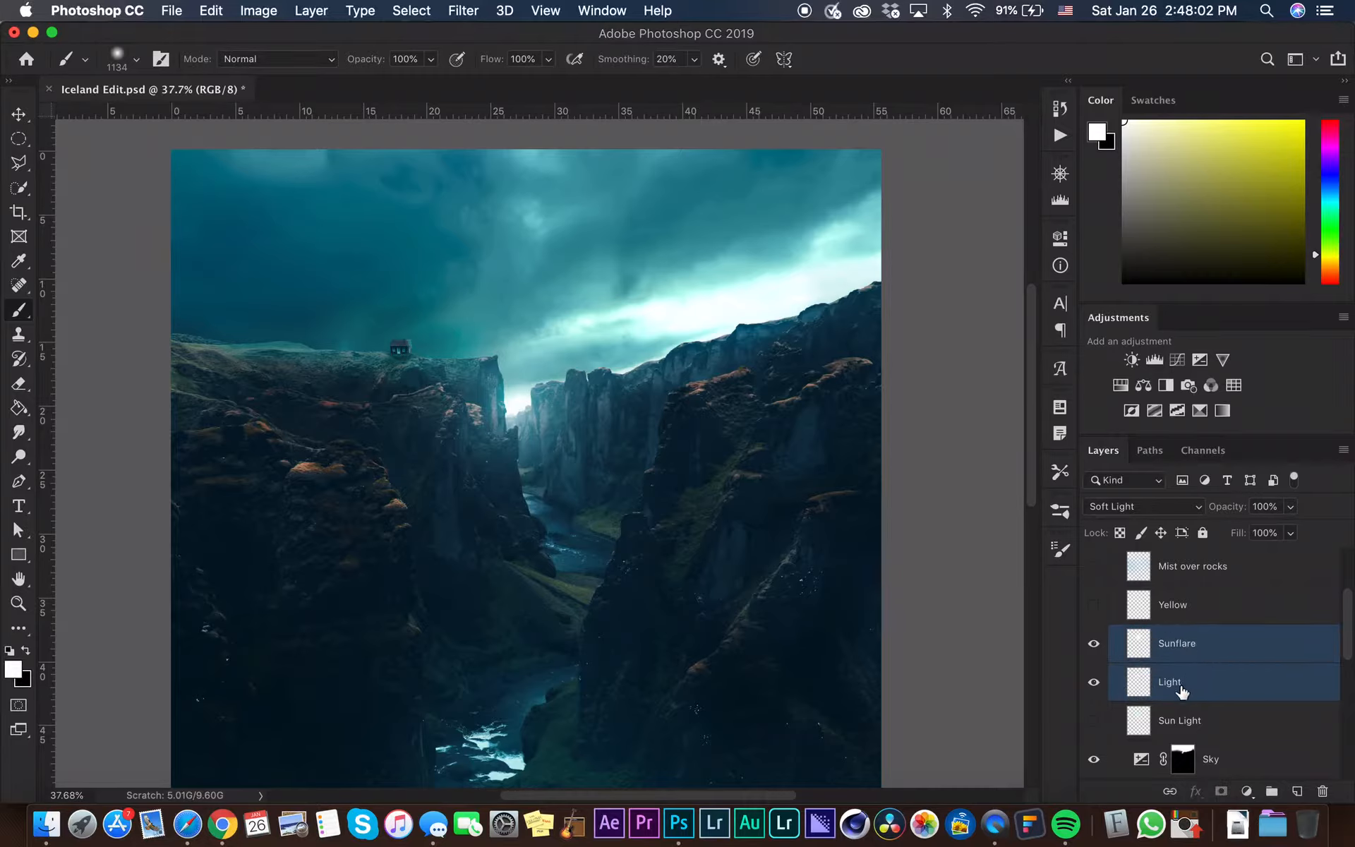
right_click(1244, 664)
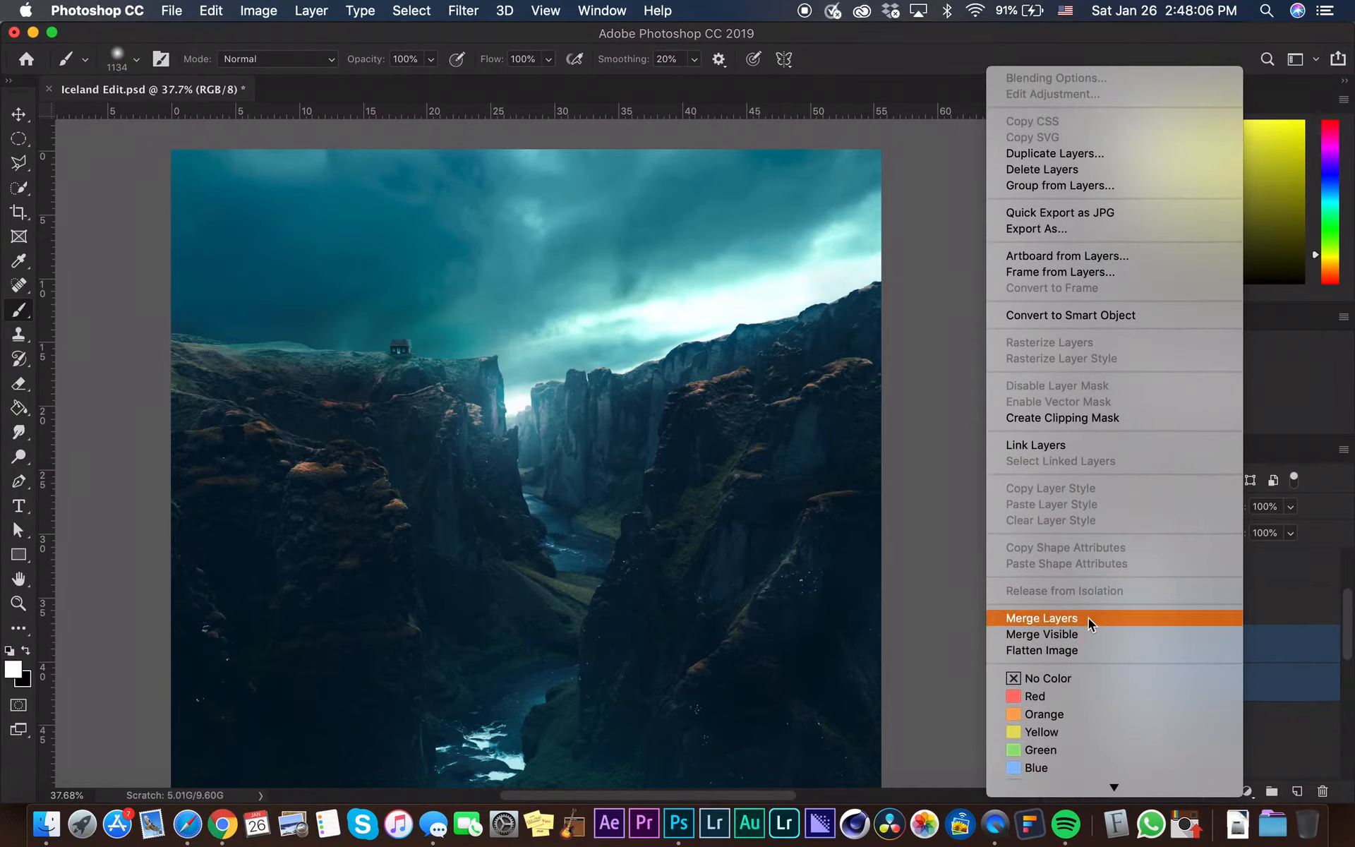
click(1088, 618)
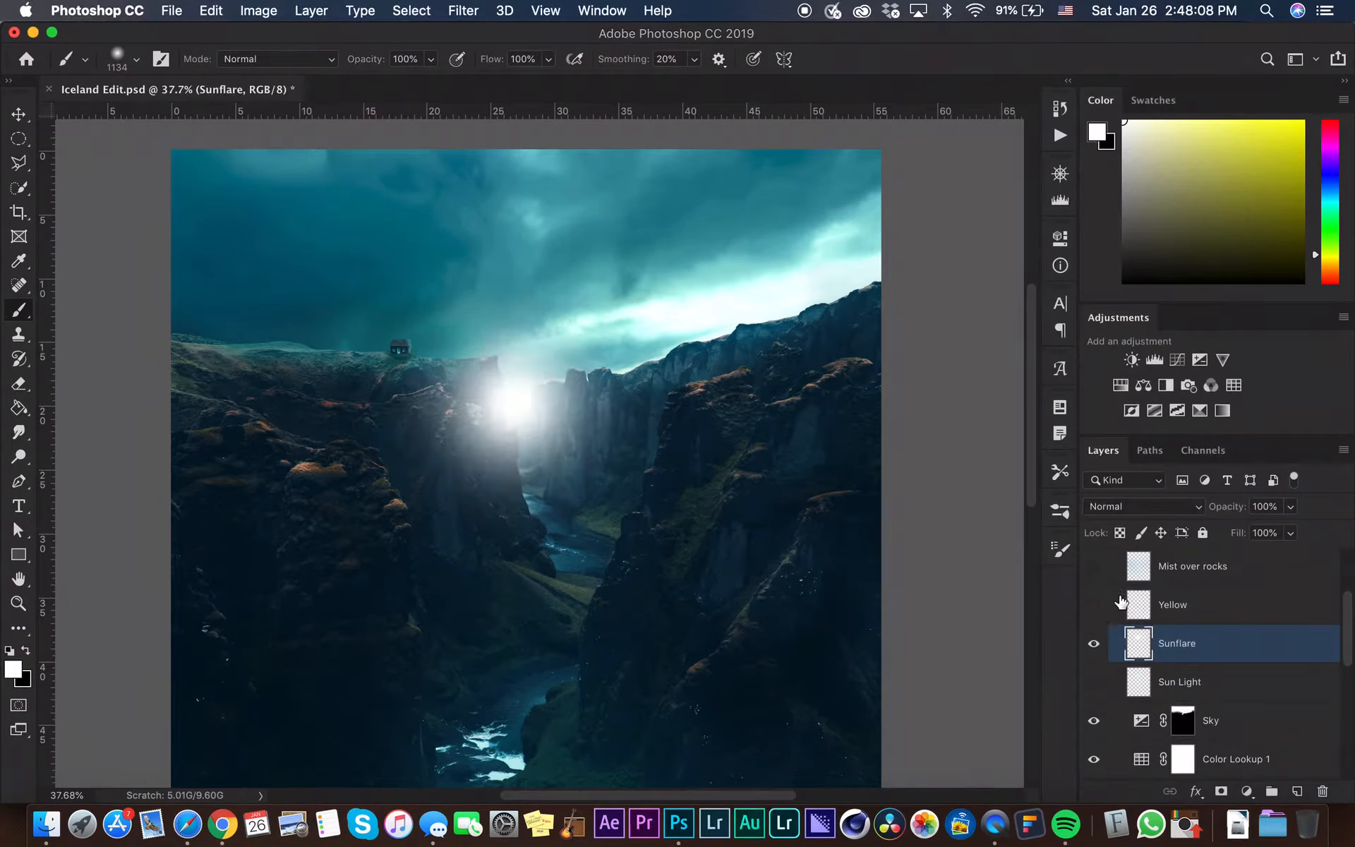
Set the merged Sunflare layer's blend mode to Soft Light
click(1124, 509)
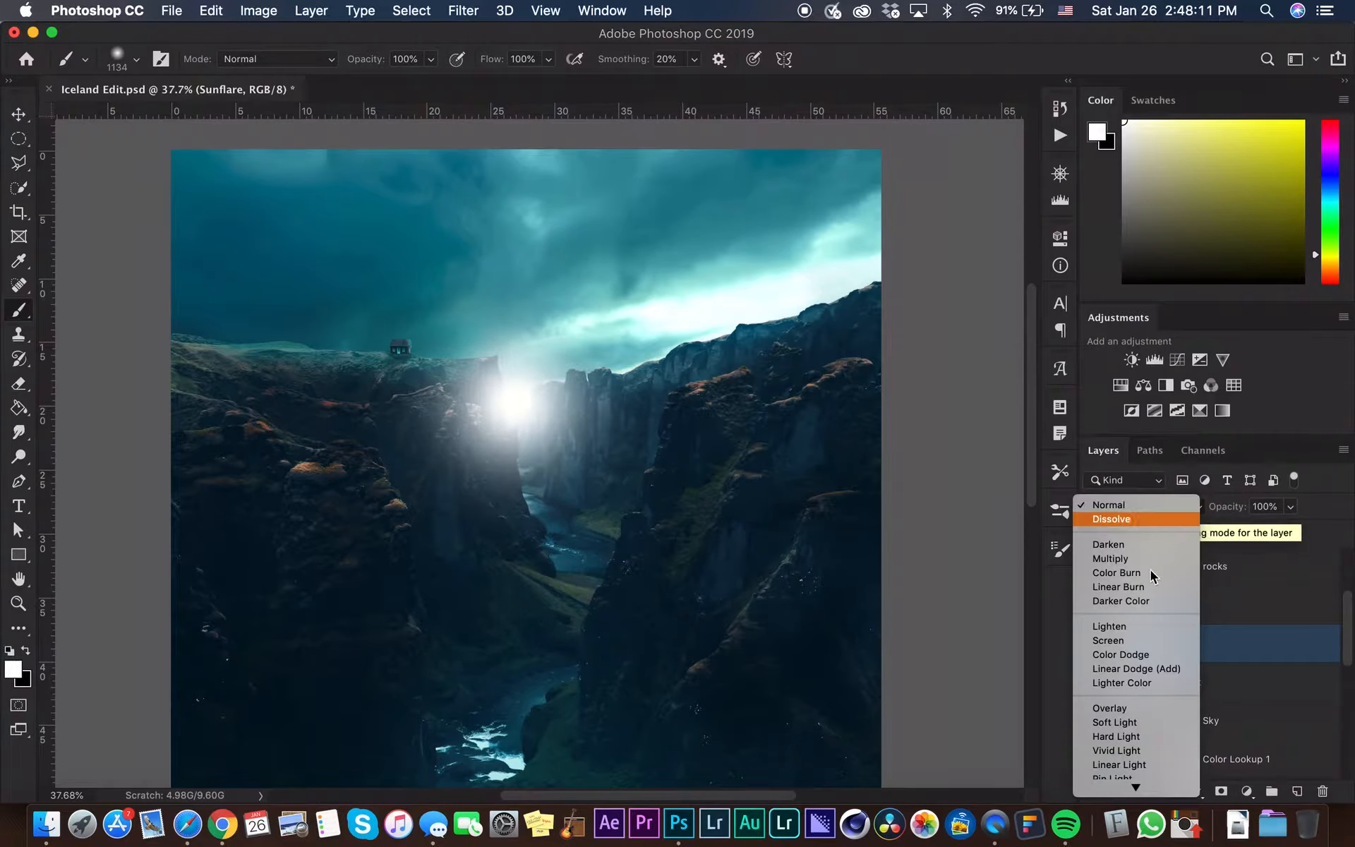
click(1159, 715)
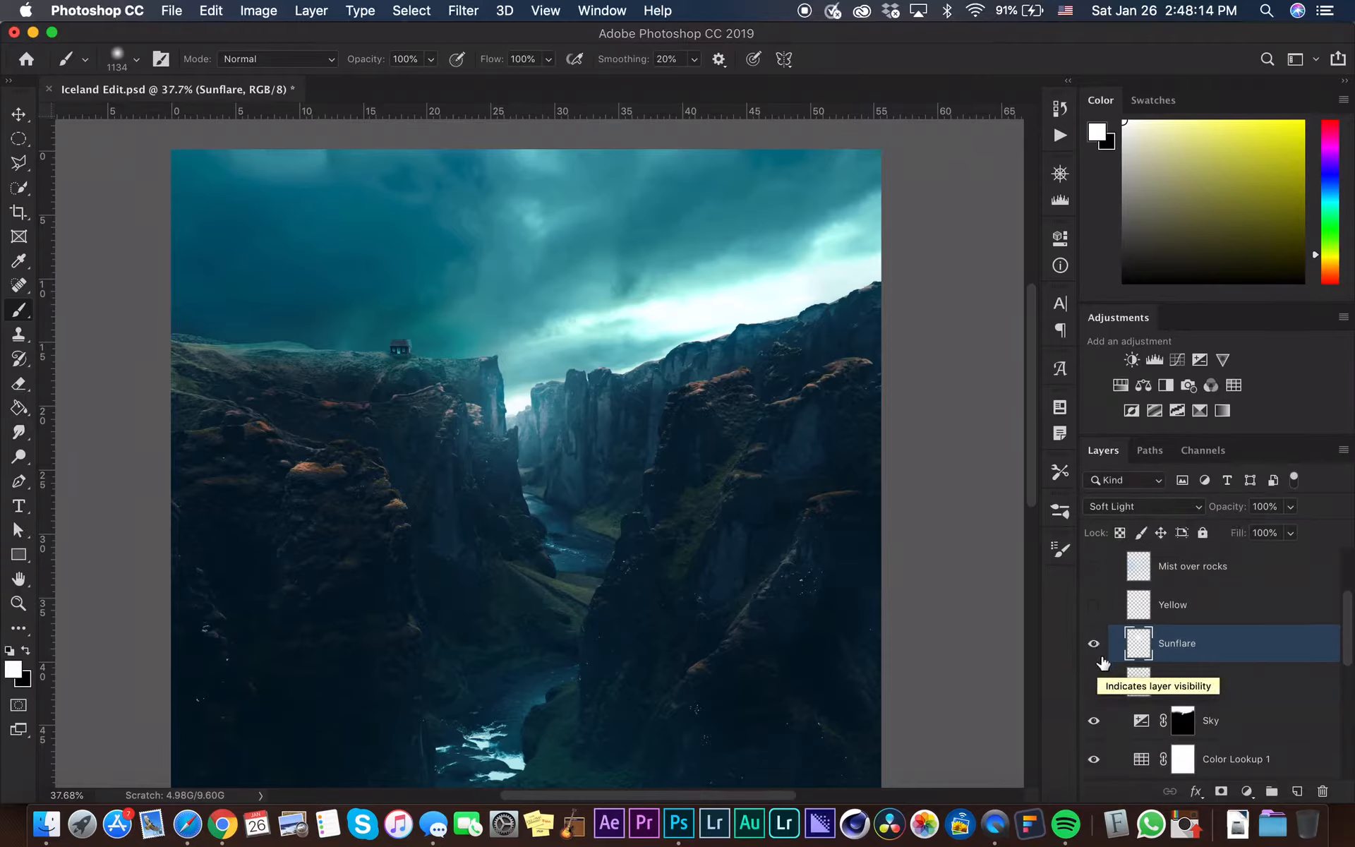
click(1094, 643)
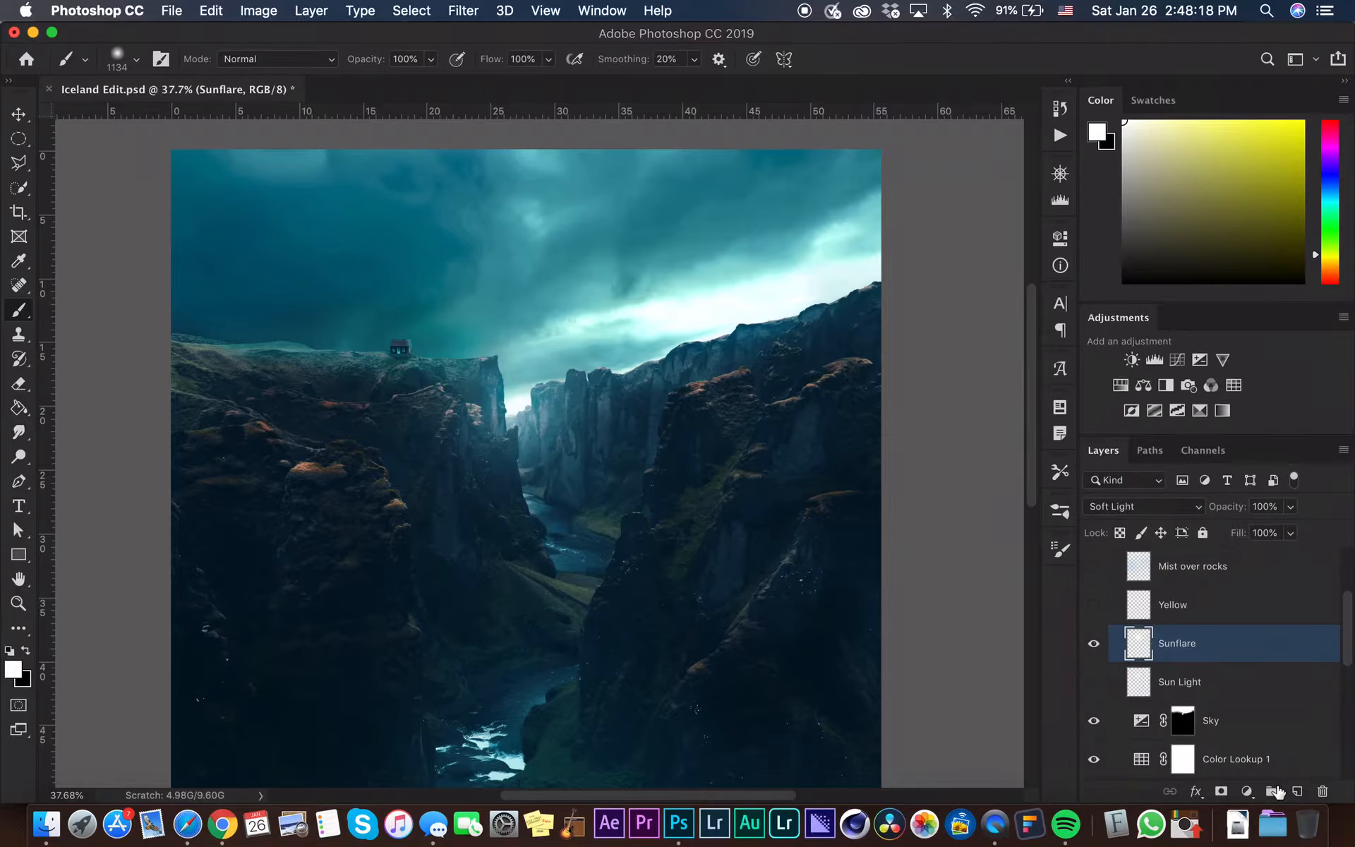
Add a new layer above Sunflare and name it Yellow
click(1294, 795)
double_click(1173, 646)
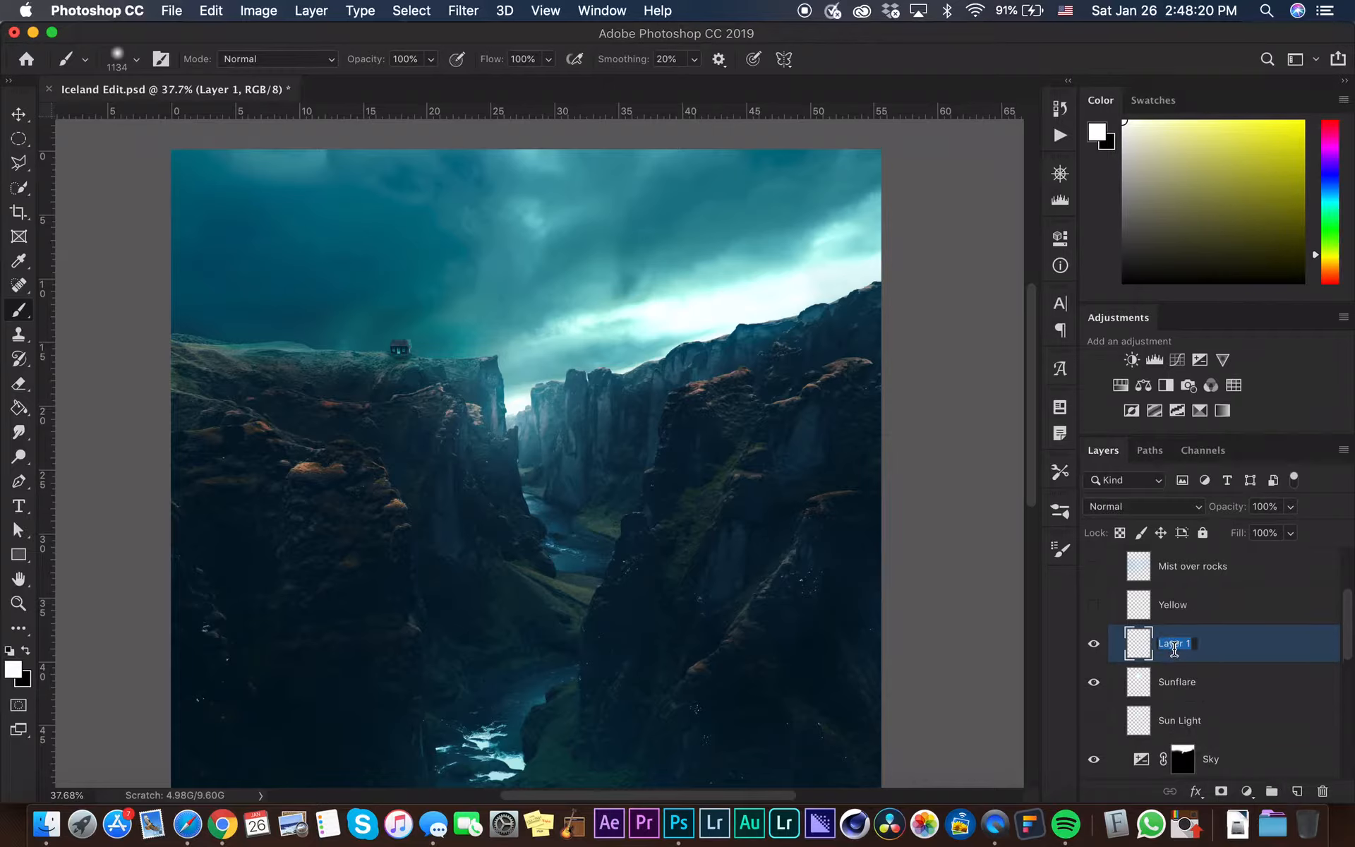
text(Yellow)
key(Return)
Pick a bright yellow (f6ff00), shrink the brush to 175, and paint a yellow spot at the canyon gap on the Yellow layer
drag(1279, 178, 1346, 82)
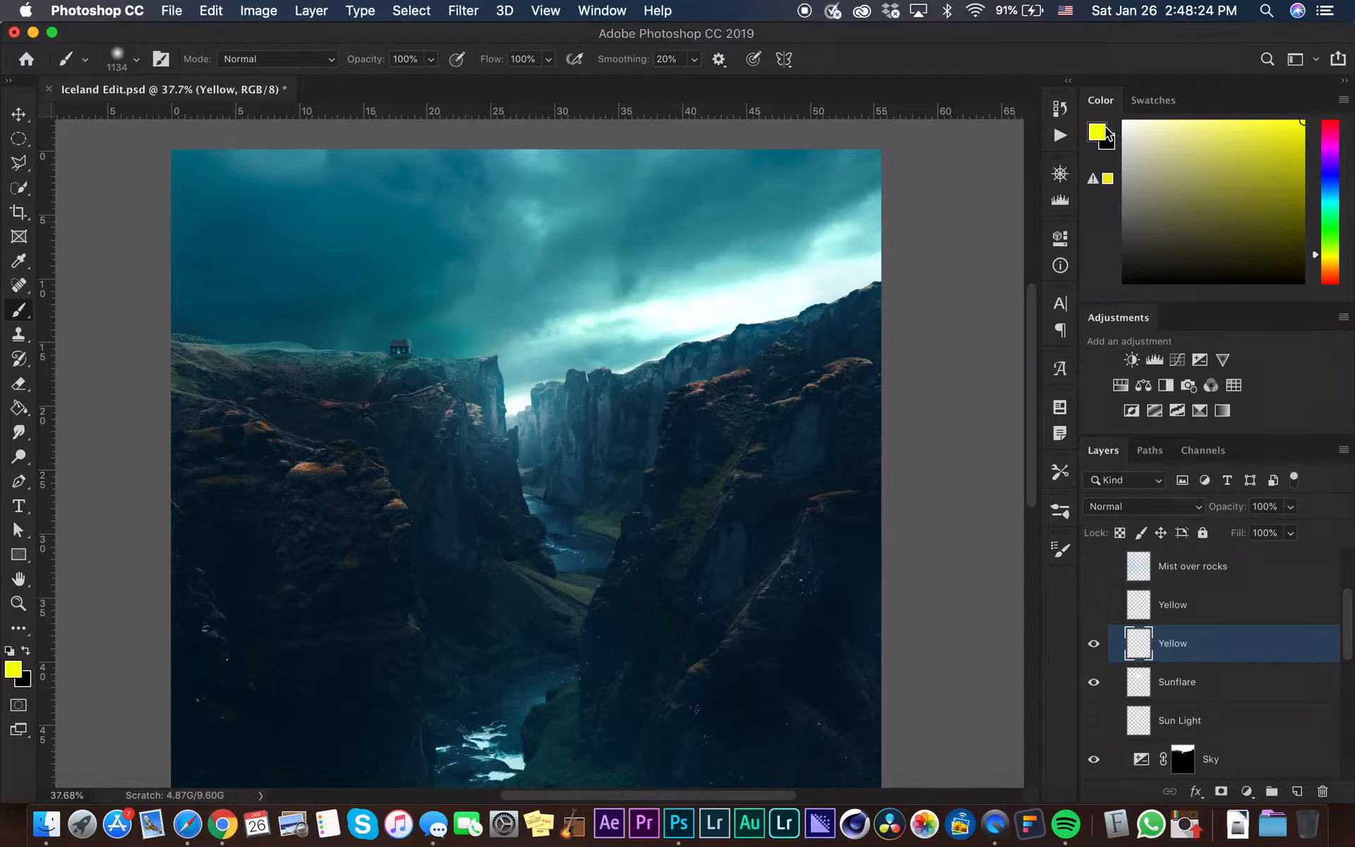
click(1097, 132)
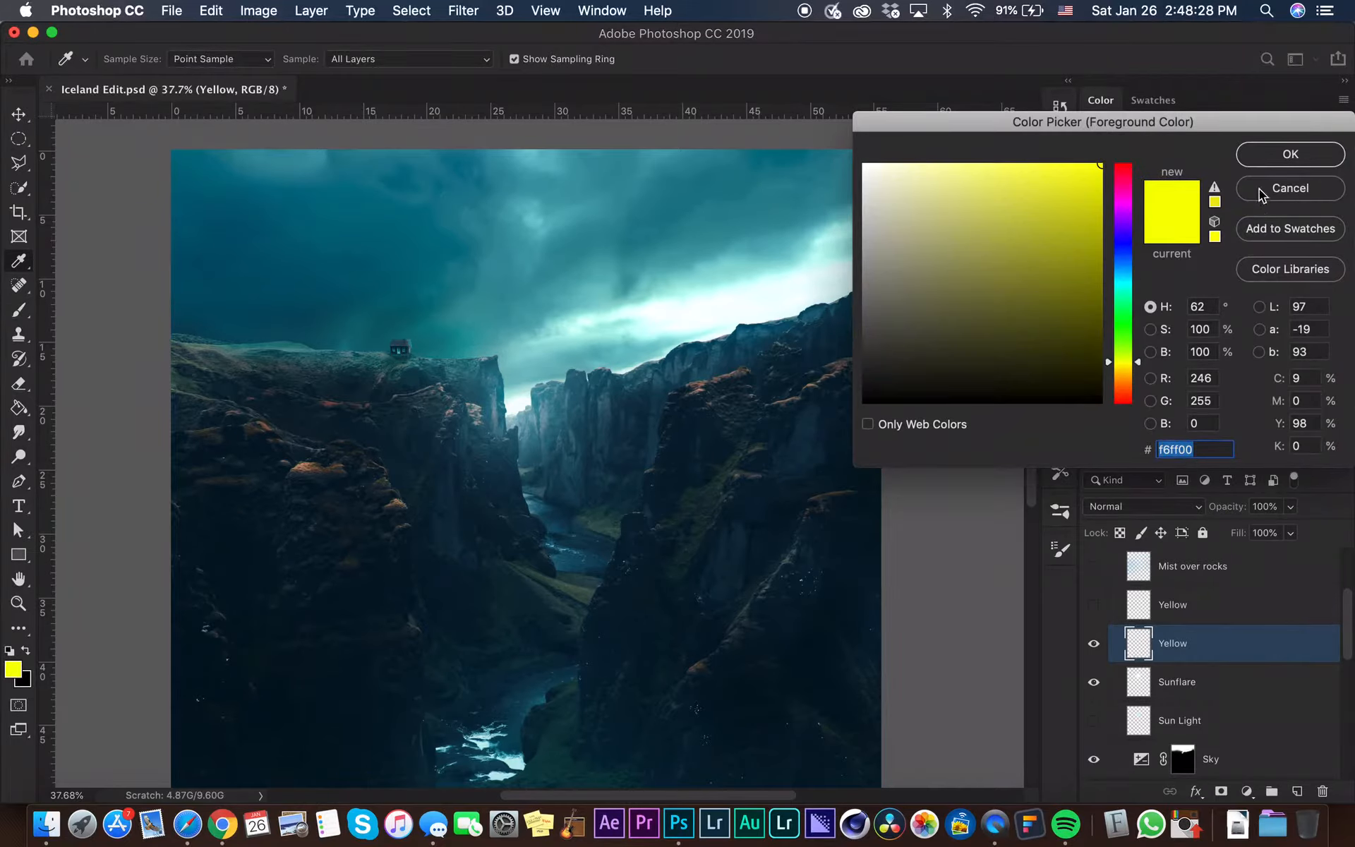
click(1282, 150)
key(b)
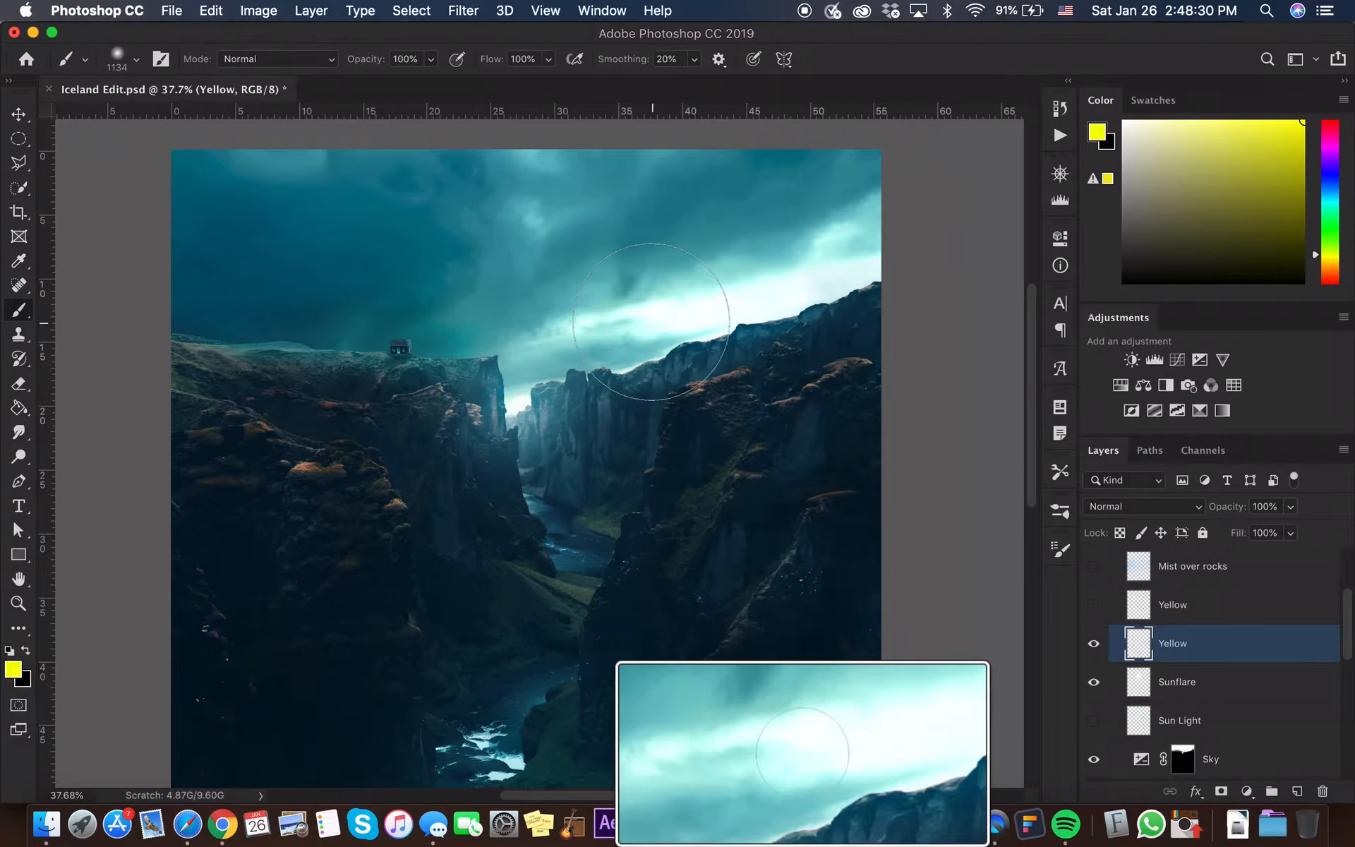
mouse_move(647, 324)
mouse_down()
mouse_move(459, 393)
mouse_move(513, 398)
mouse_up()
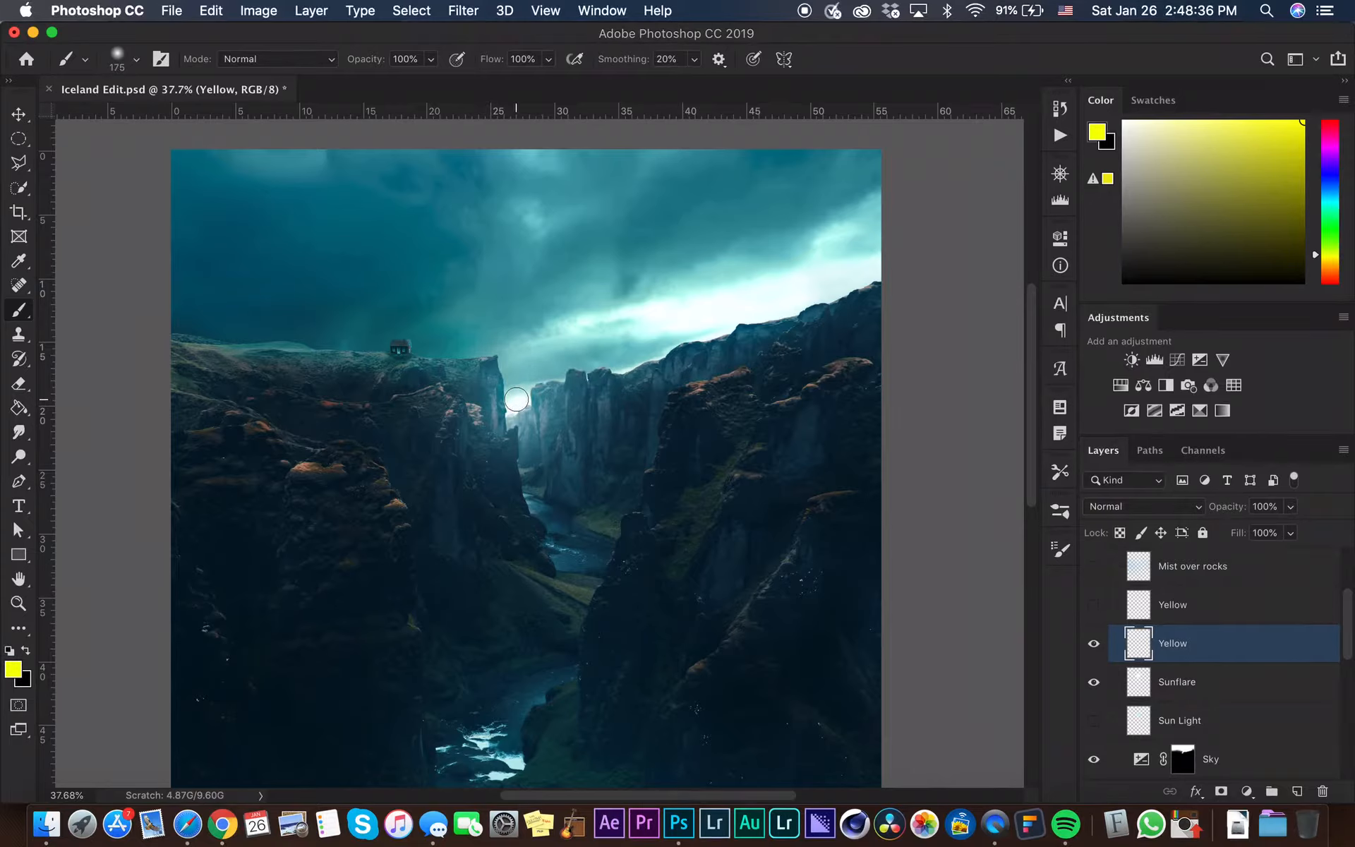
click(516, 399)
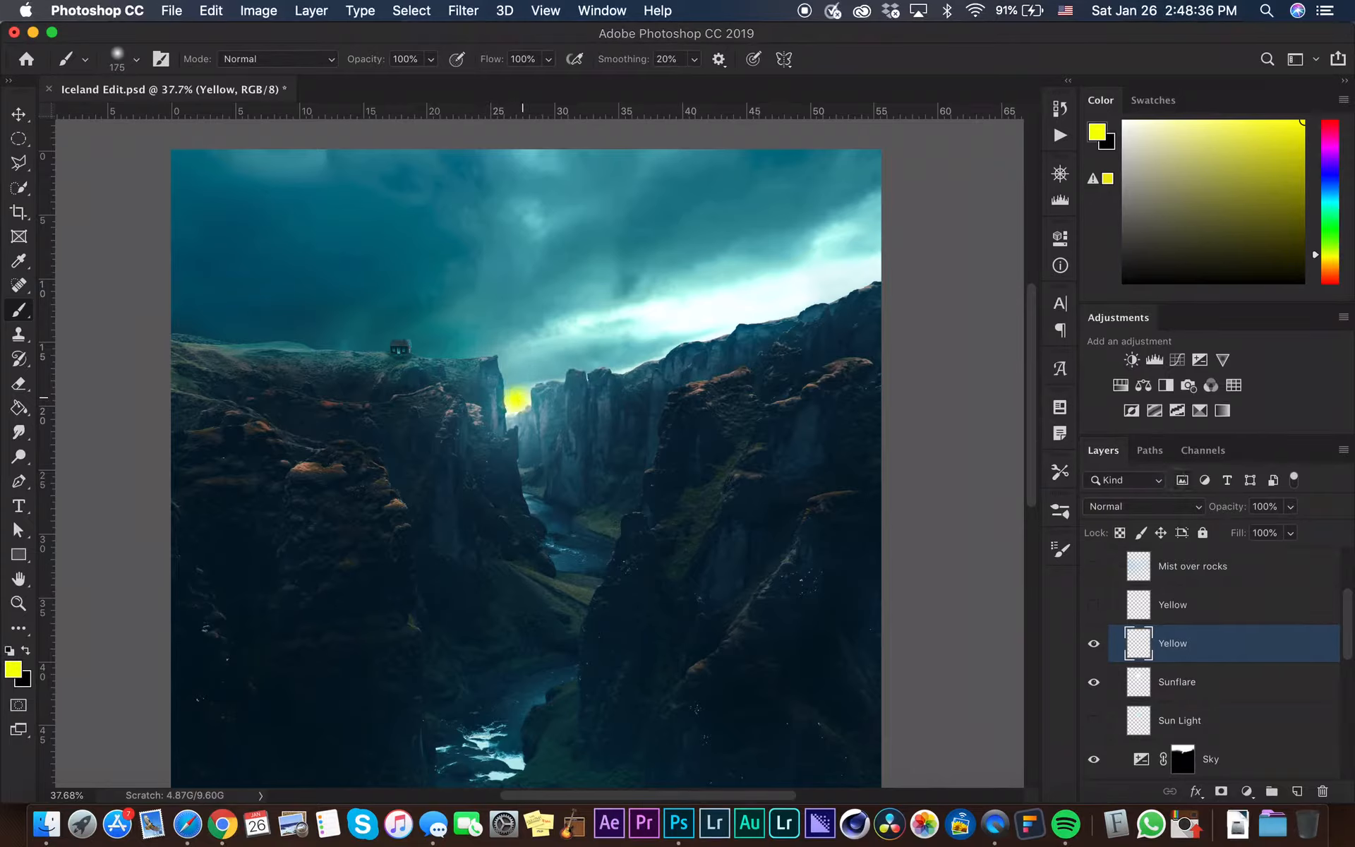
Set the Yellow layer to Soft Light at 75% opacity and toggle its visibility to compare
click(1138, 510)
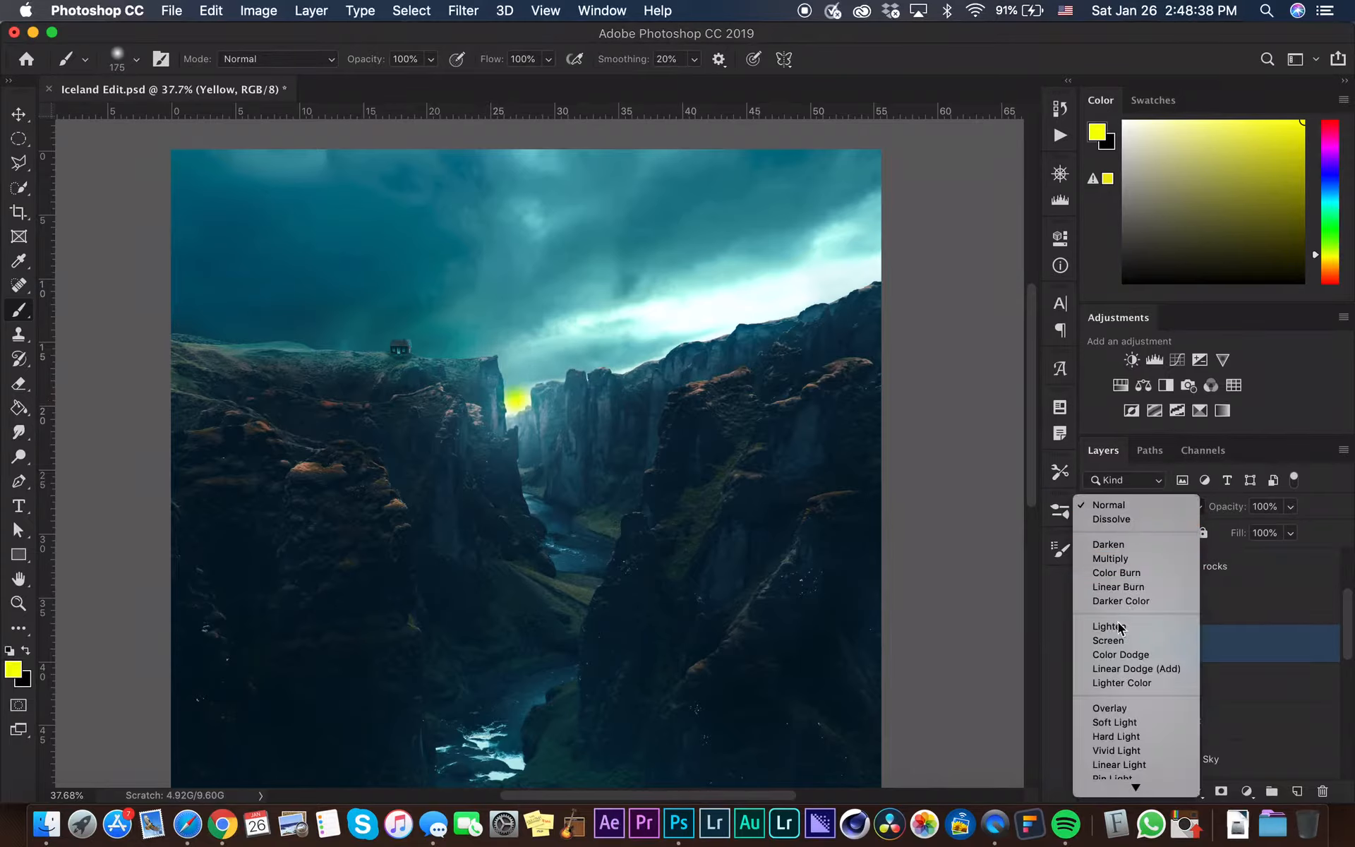
click(1117, 720)
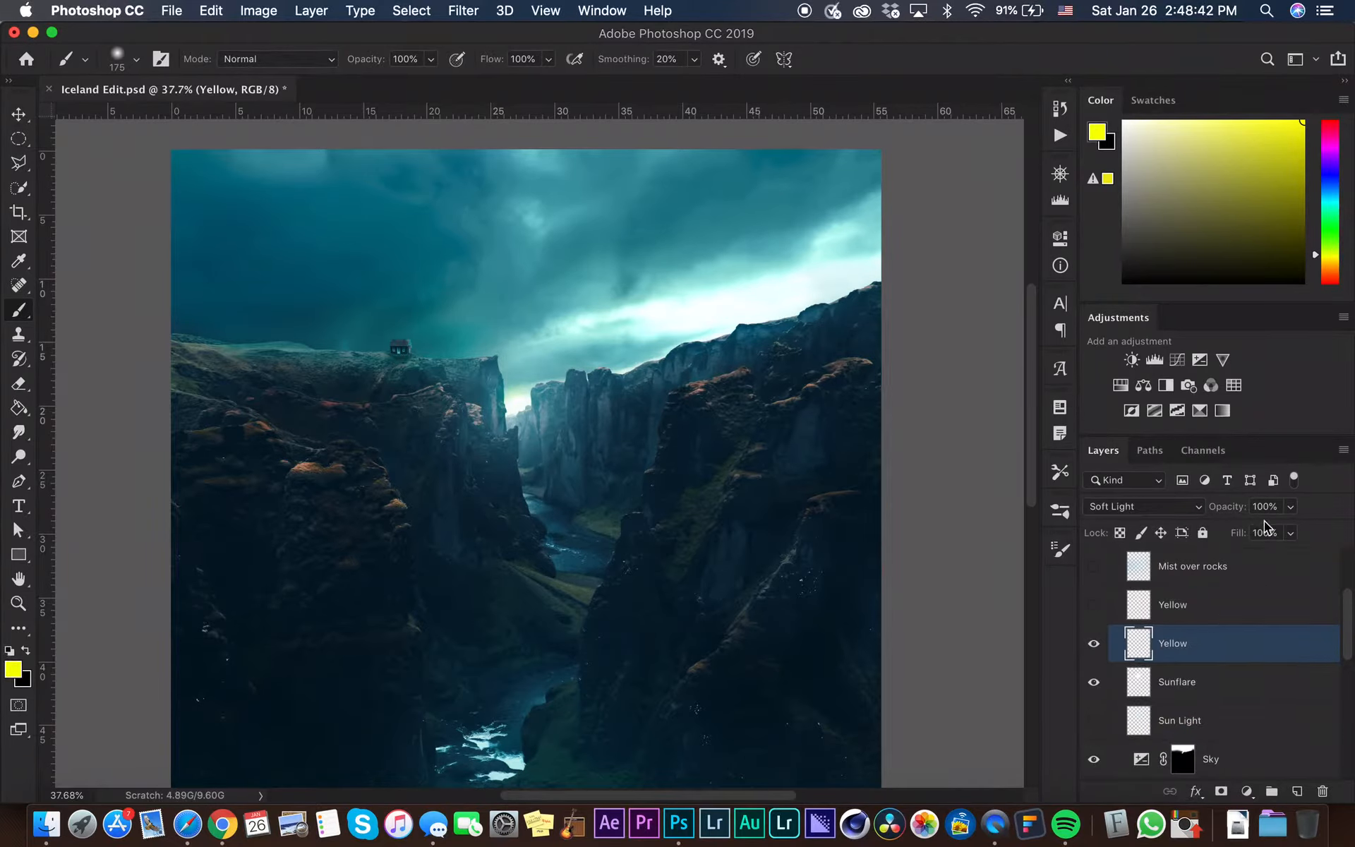
drag(1290, 507, 1241, 531)
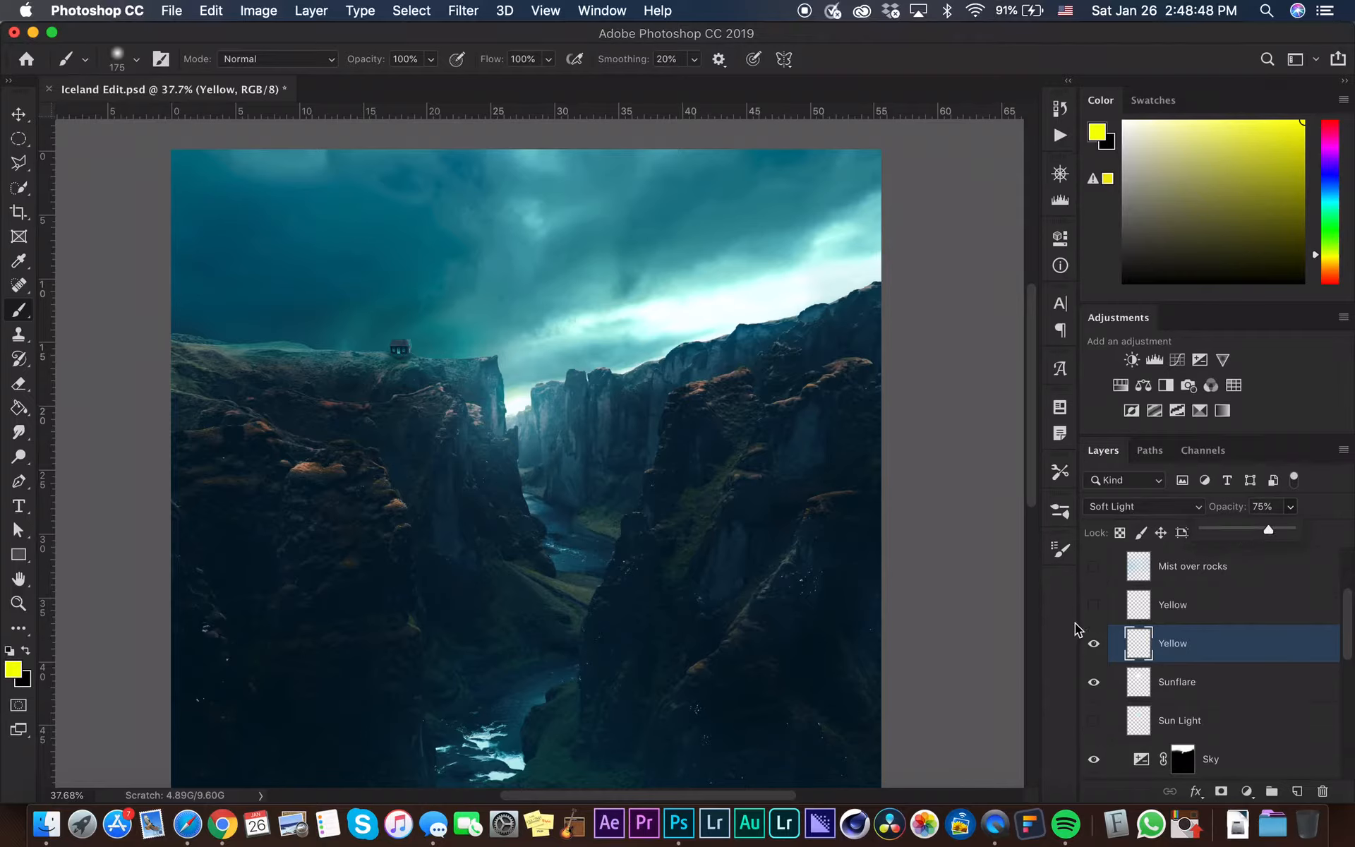
click(1095, 644)
click(1095, 644)
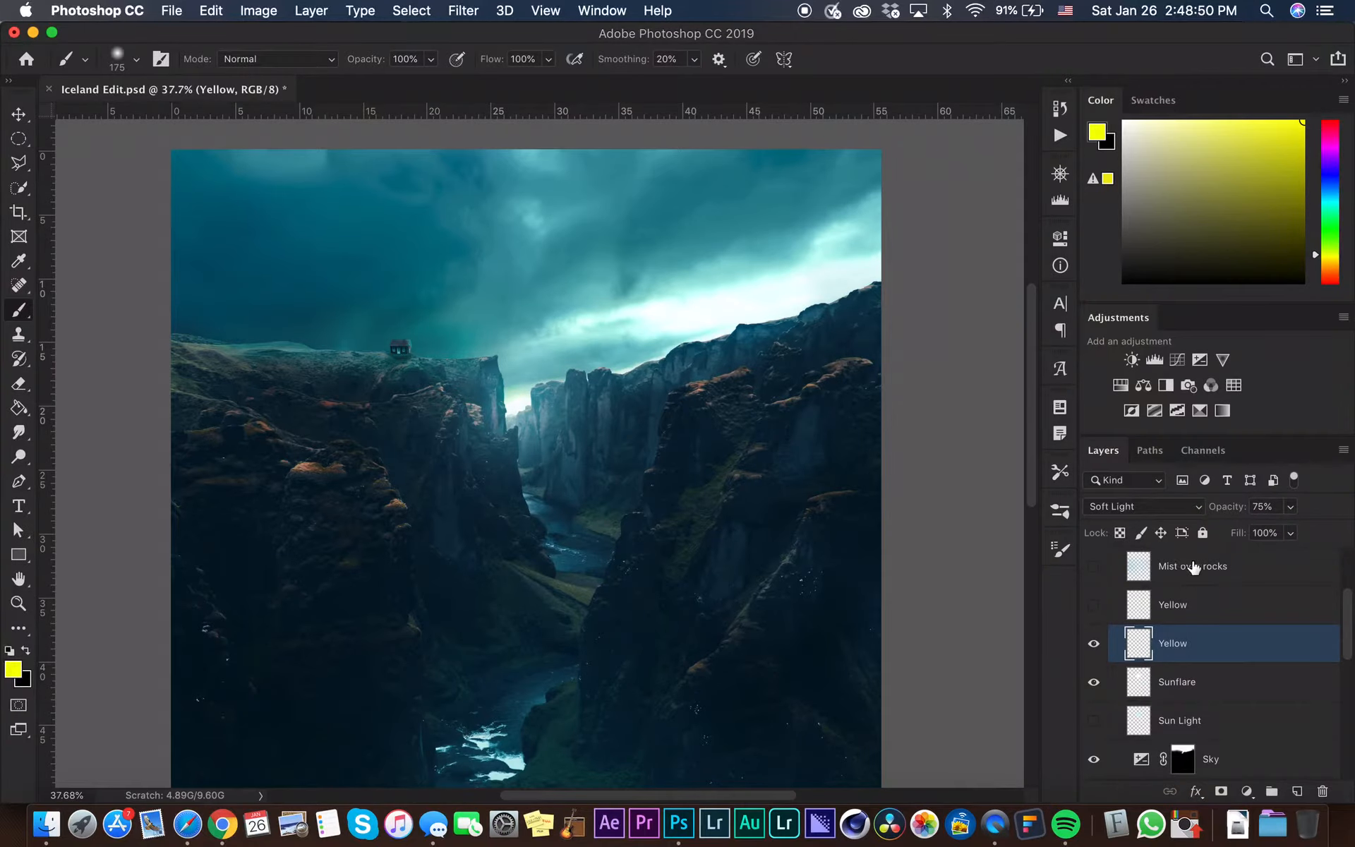
scroll(1227, 603, up, 1)
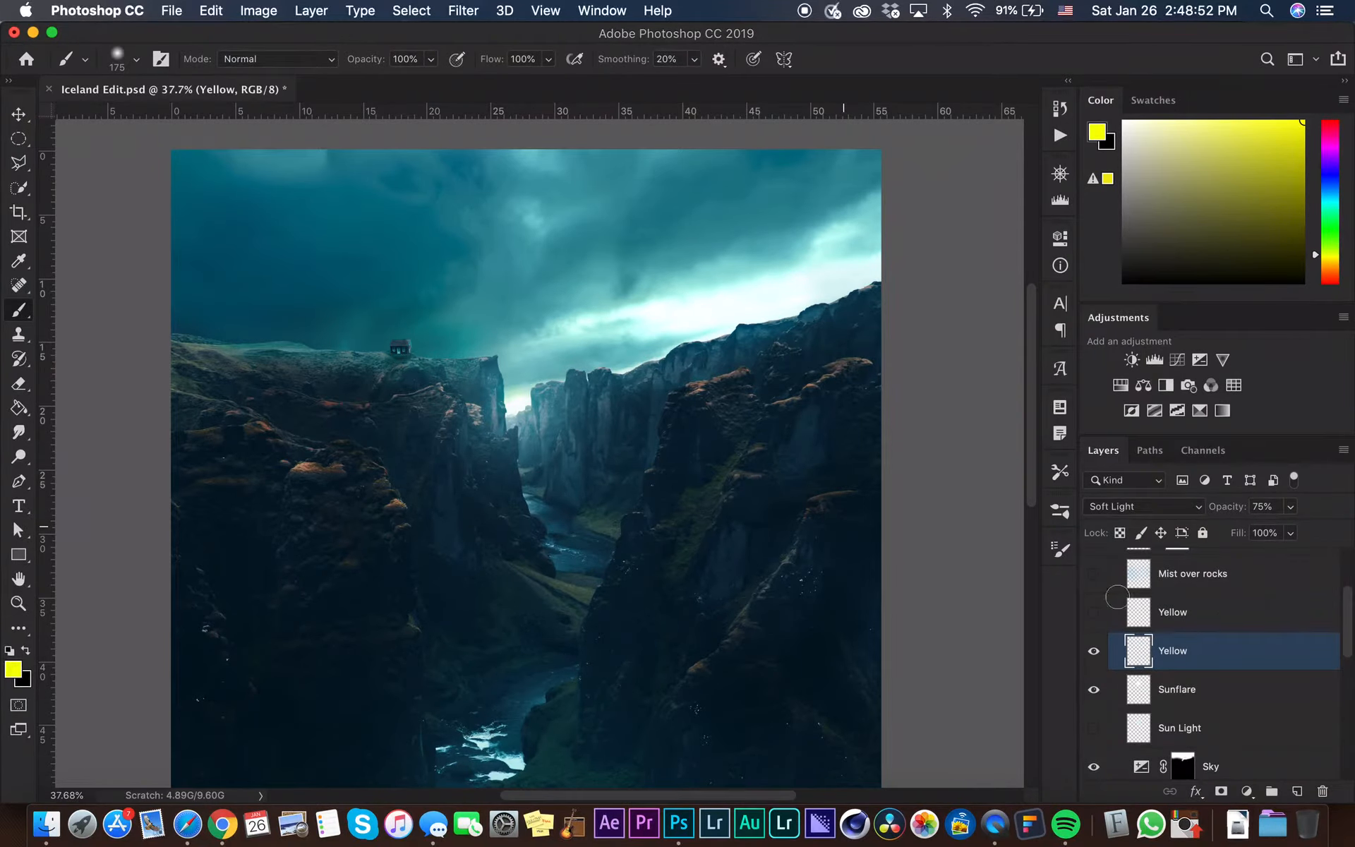
Add a new layer above the Yellow layers and name it Mist/Fog
scroll(582, 470, down, 3)
scroll(1246, 650, up, 4)
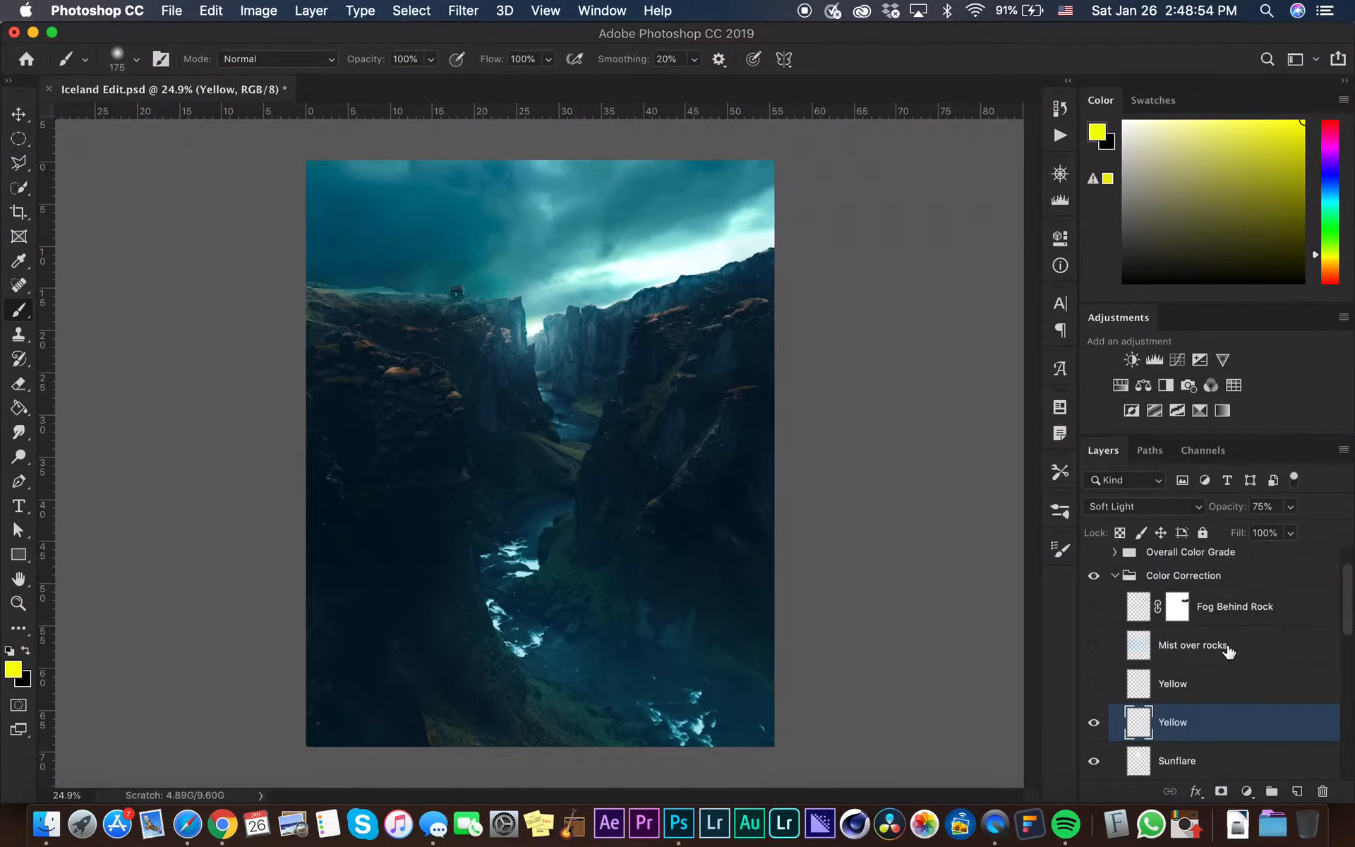
scroll(663, 548, down, 2)
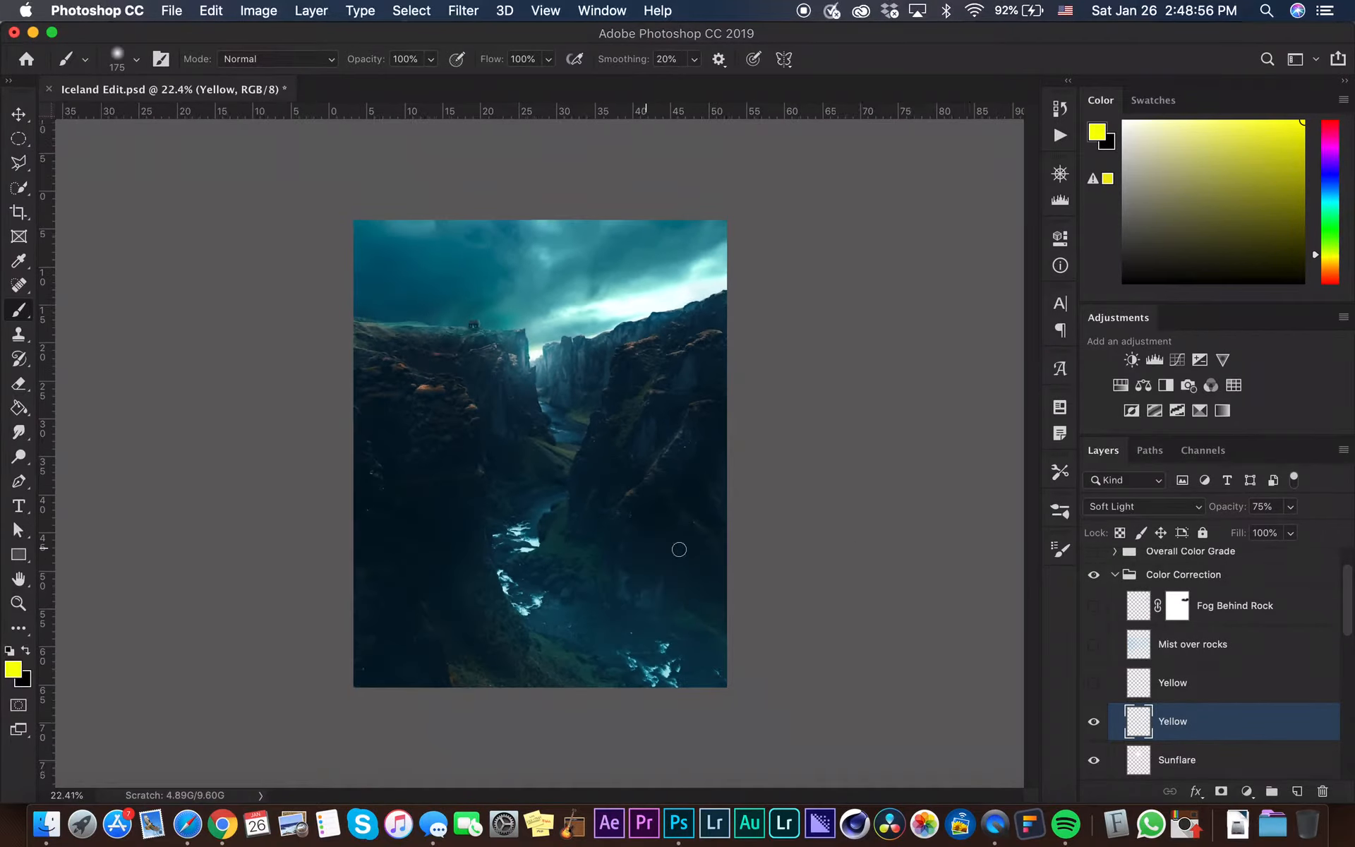
click(1224, 693)
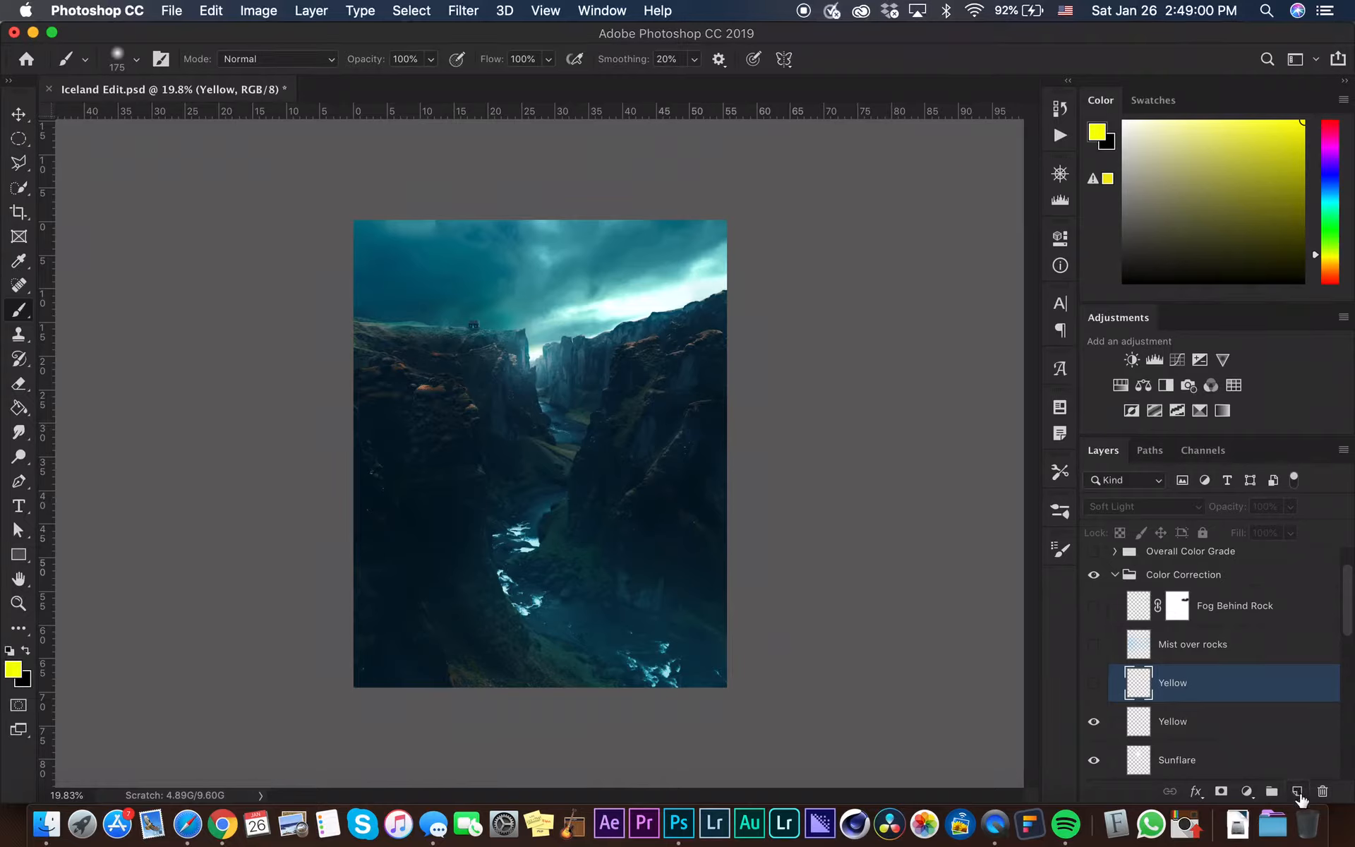
click(1297, 791)
double_click(1173, 683)
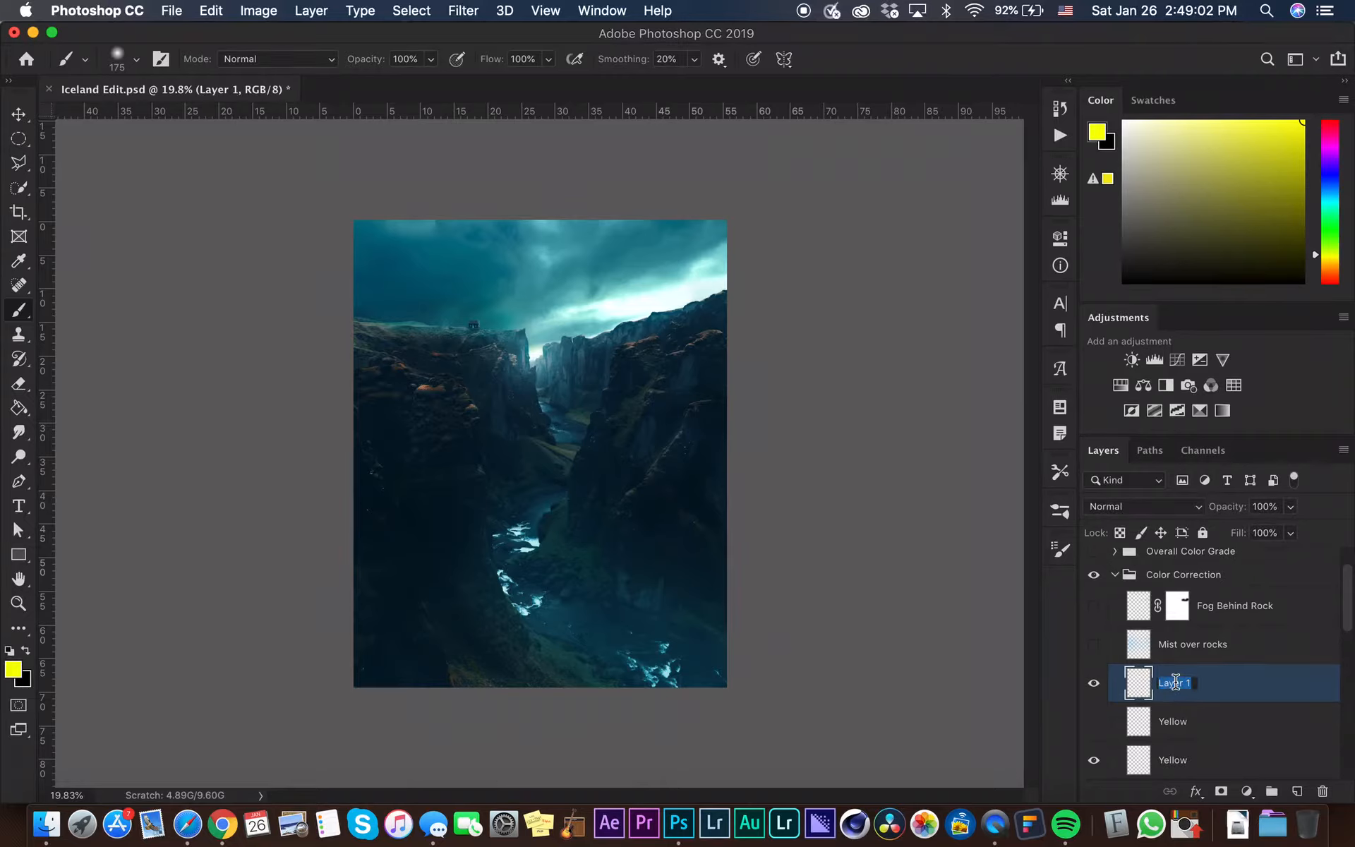
text(Mist/Fog)
key(Return)
key(F2)
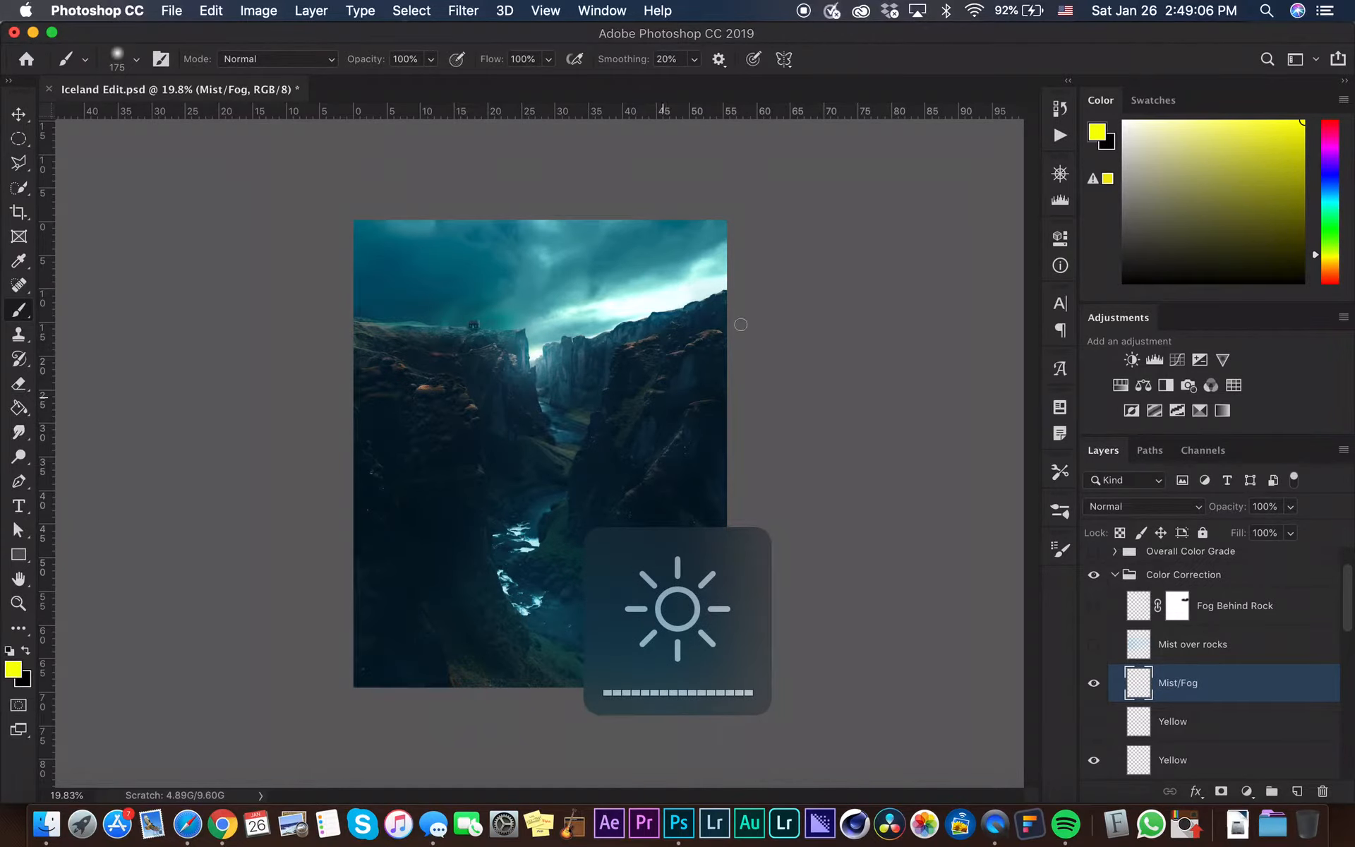
Sample a teal colour from the canyon river and lighten it to a bright cyan for the brush
drag(1204, 189, 750, 31)
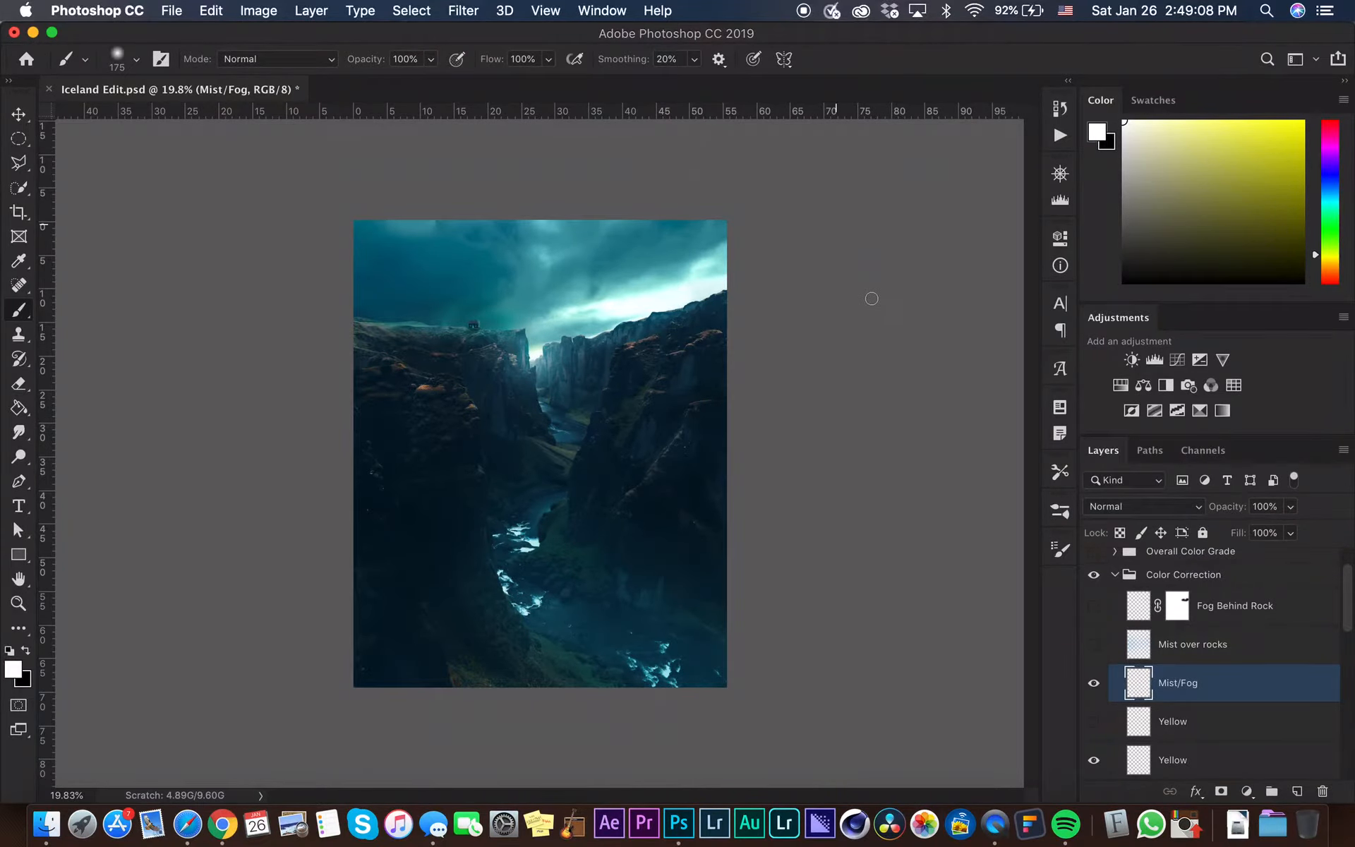
key(i)
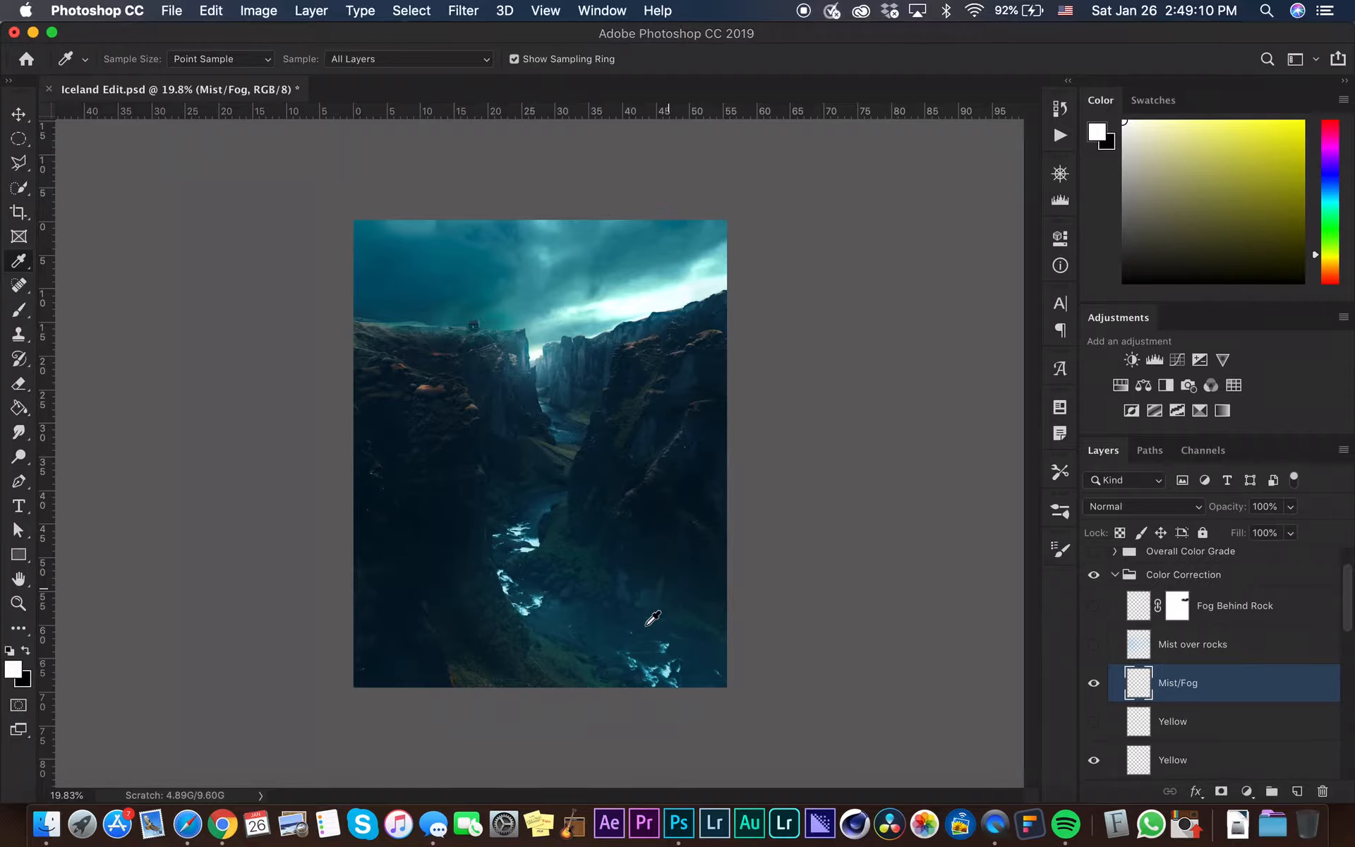
click(570, 610)
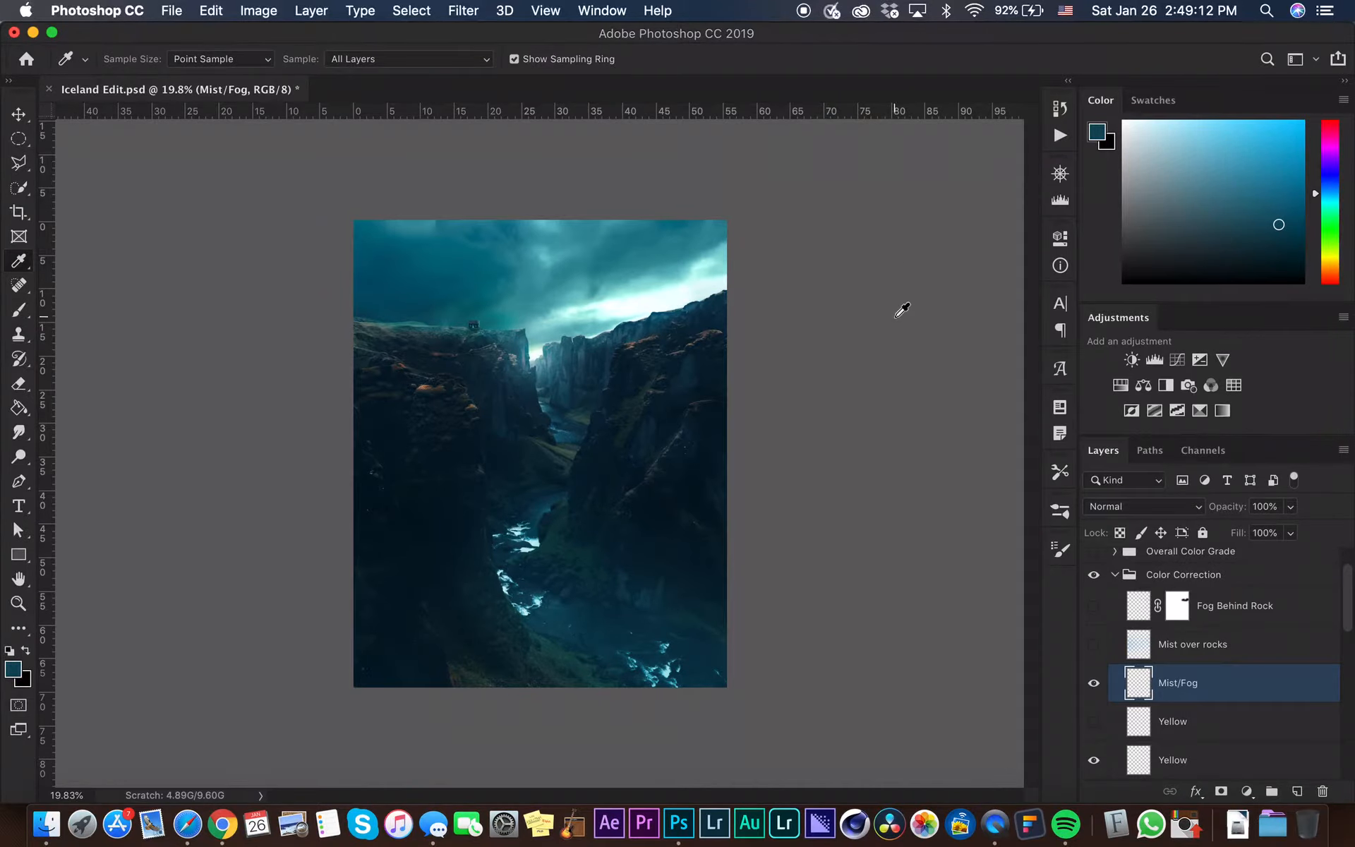
drag(1278, 227, 1262, 121)
key(b)
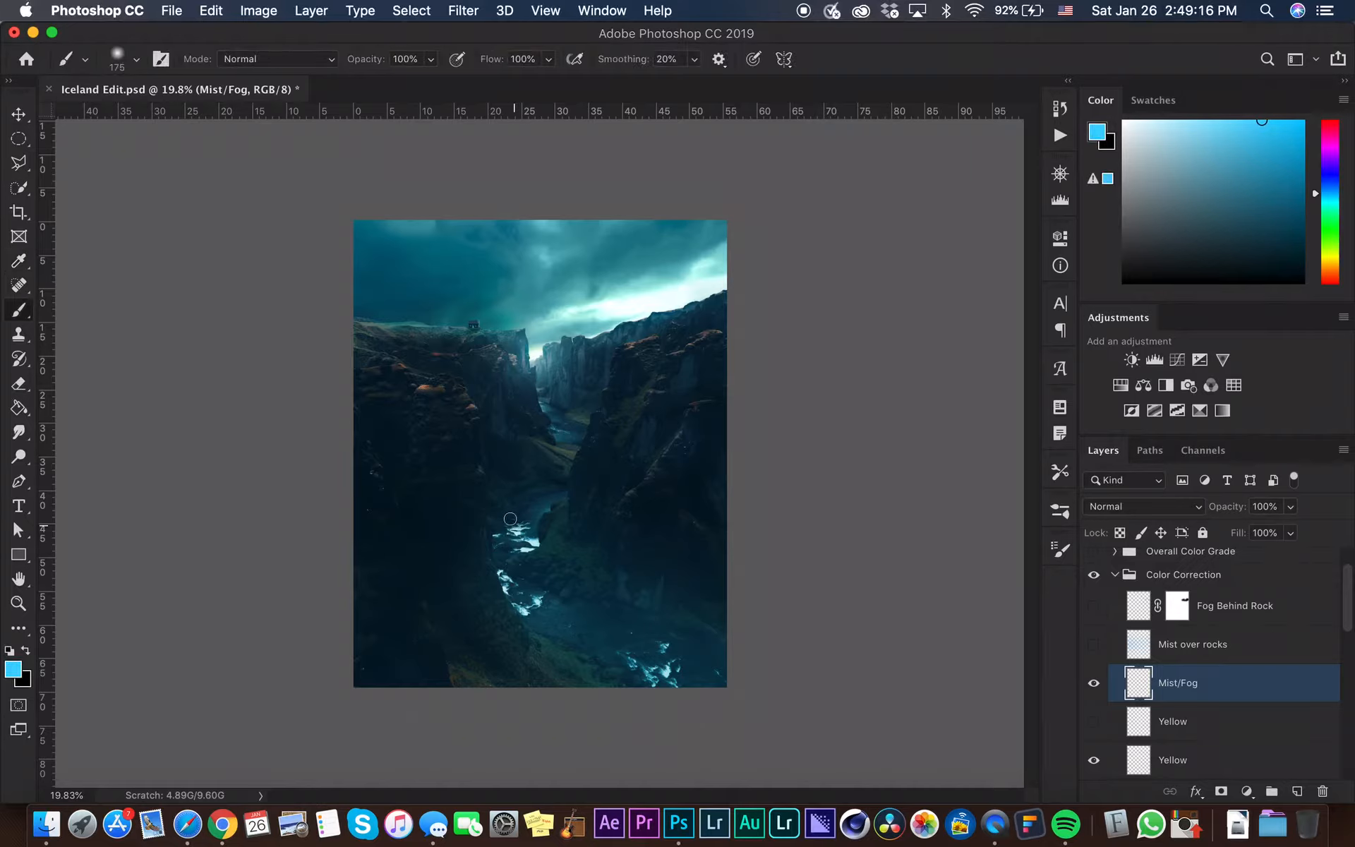
Enlarge the brush to about 1629 and set it to Dissolve mode at 35% opacity
ctrl+alt+drag(527, 465, 664, 429)
click(288, 68)
click(439, 68)
click(418, 56)
text(35)
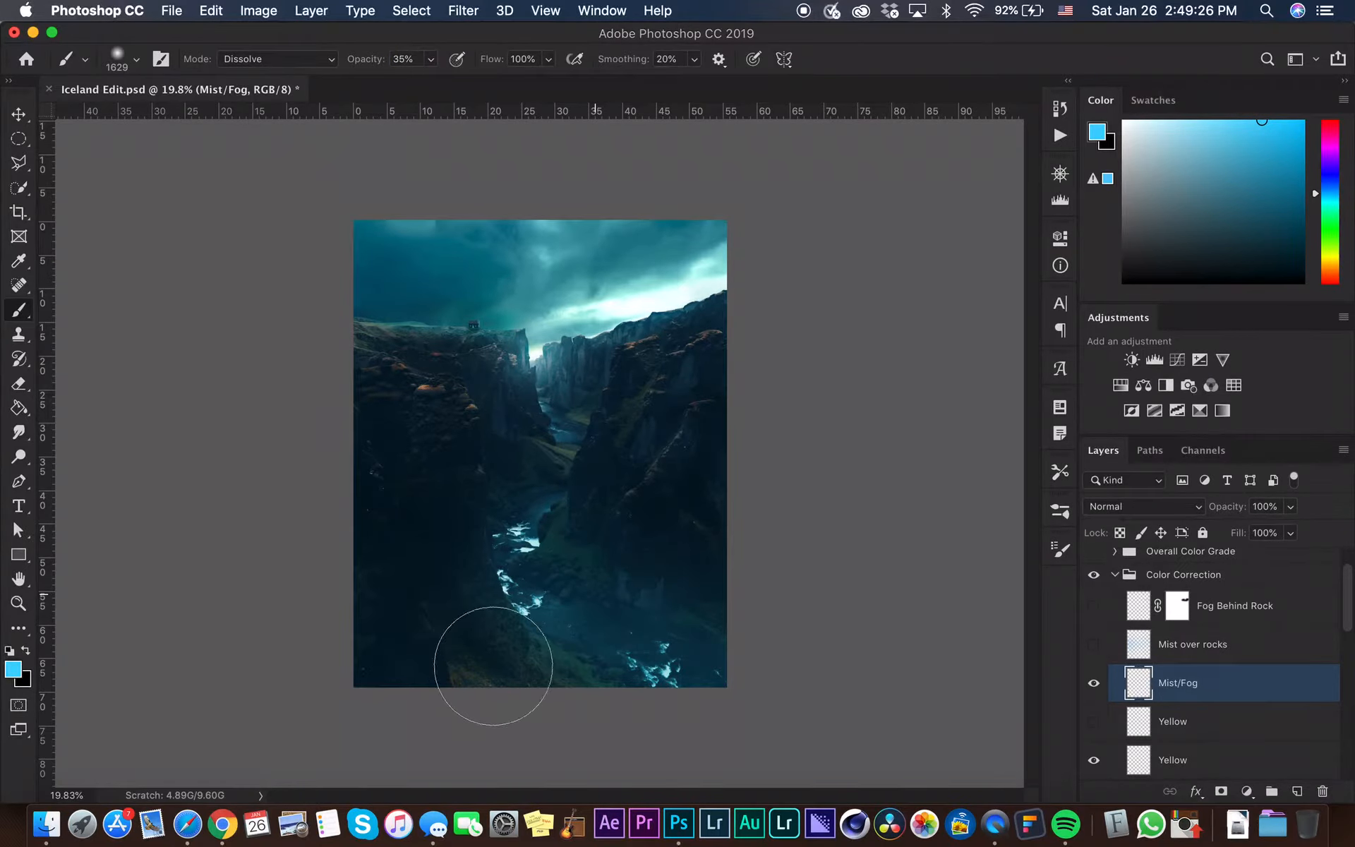
right_click(498, 660)
key(Escape)
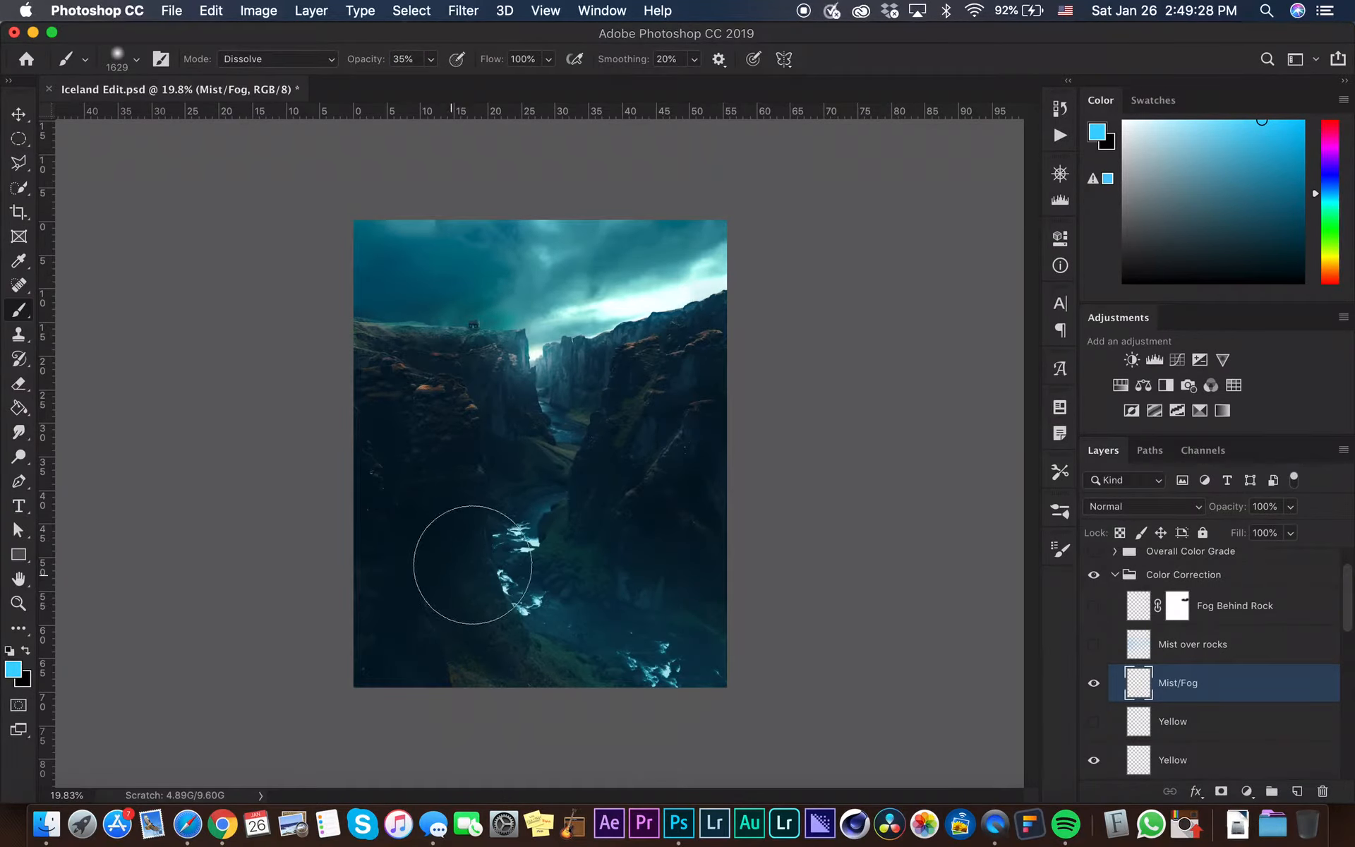
drag(469, 559, 974, 539)
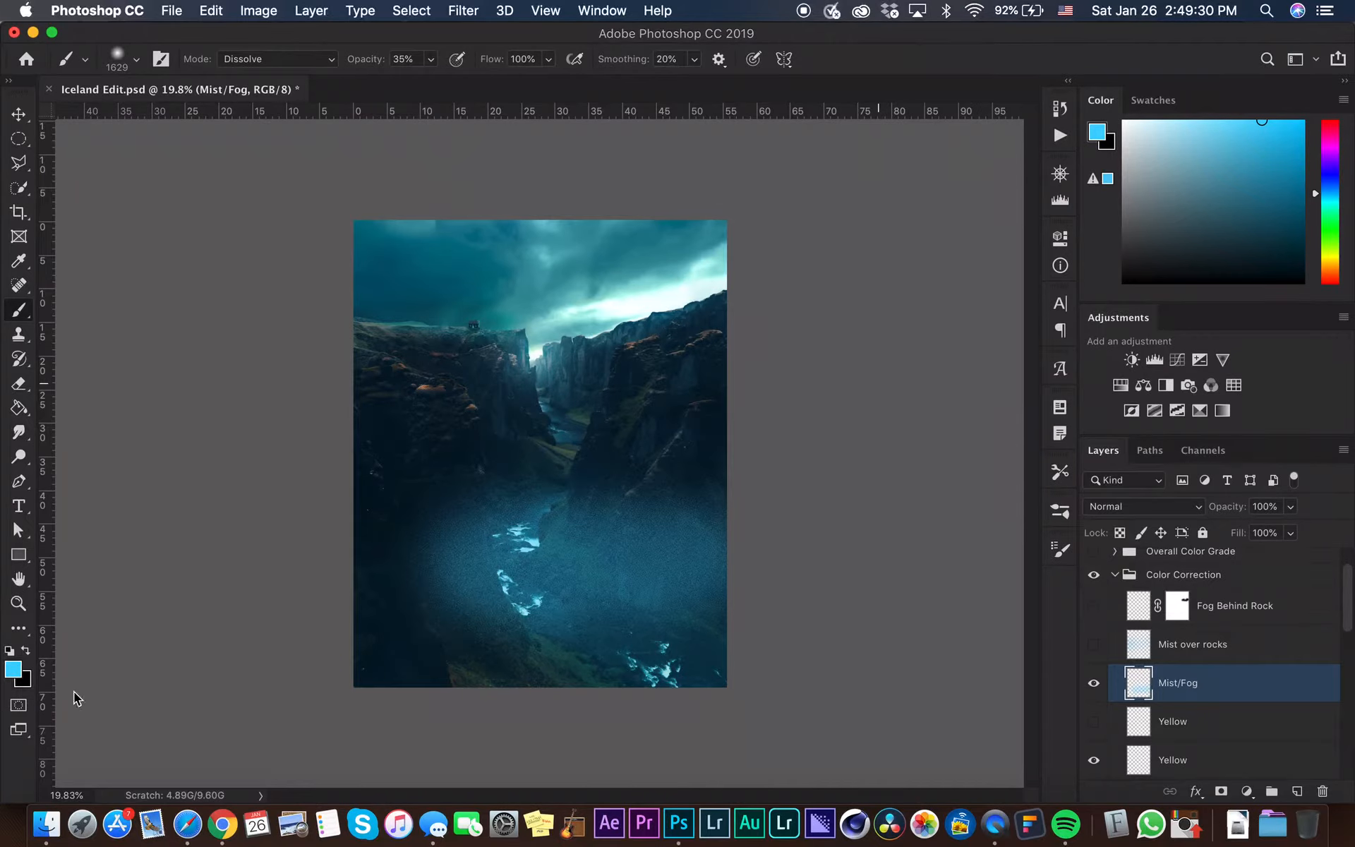
key(super+z)
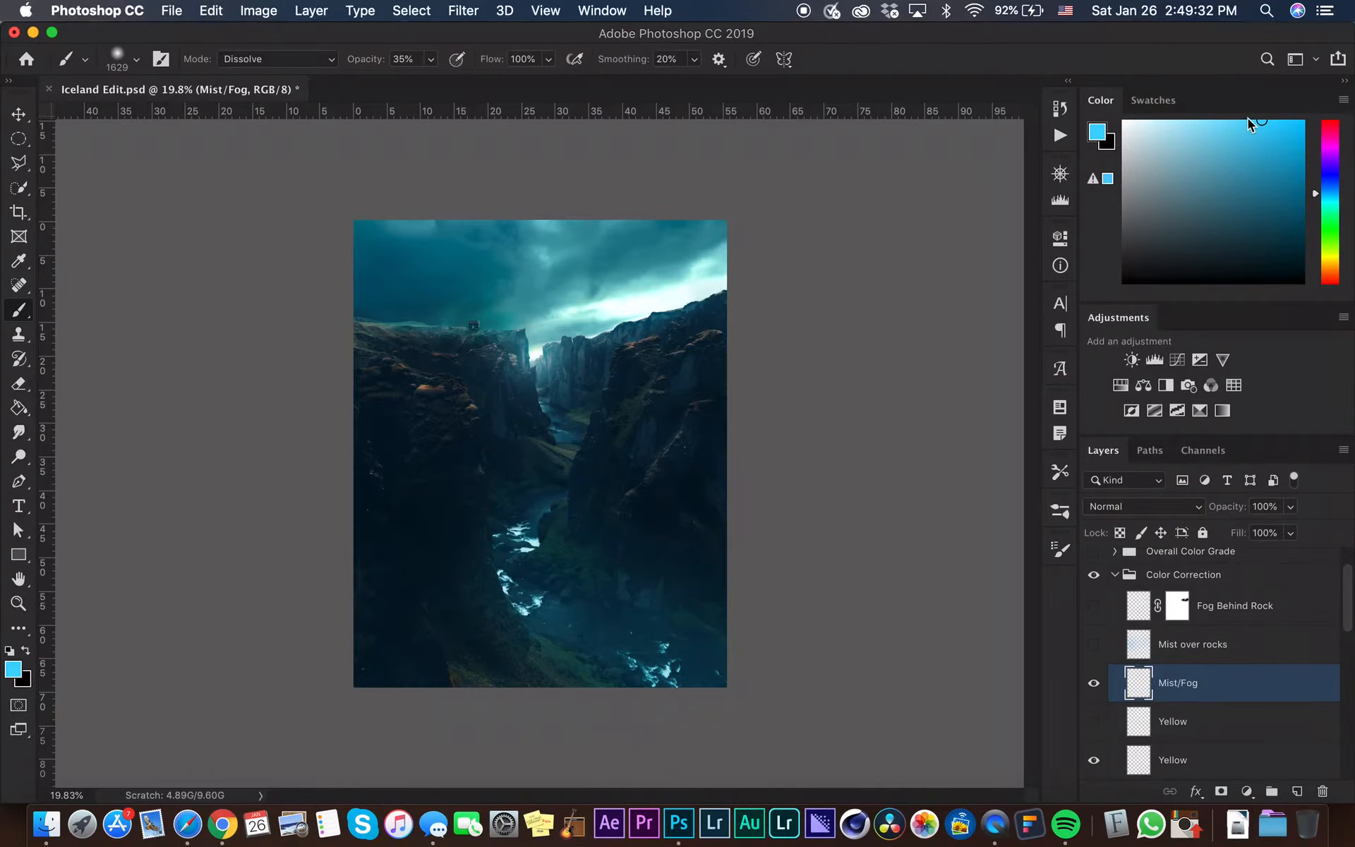
Lighten the cyan further and paint dissolve fog patches over the lower canyon on Mist/Fog with brushes about 1100 and 840 wide
drag(1242, 129, 1200, 106)
drag(589, 566, 561, 565)
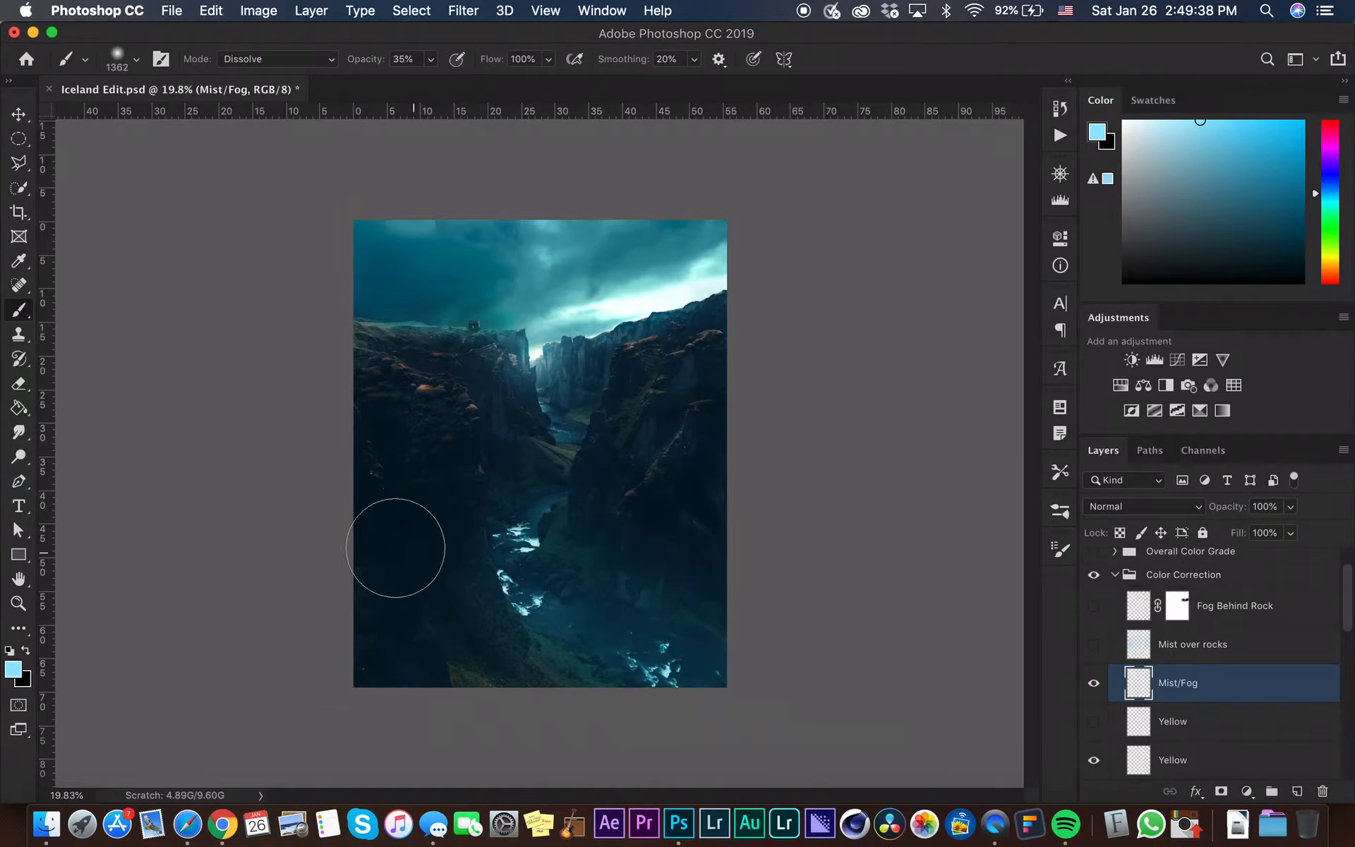
drag(418, 567, 423, 560)
click(354, 540)
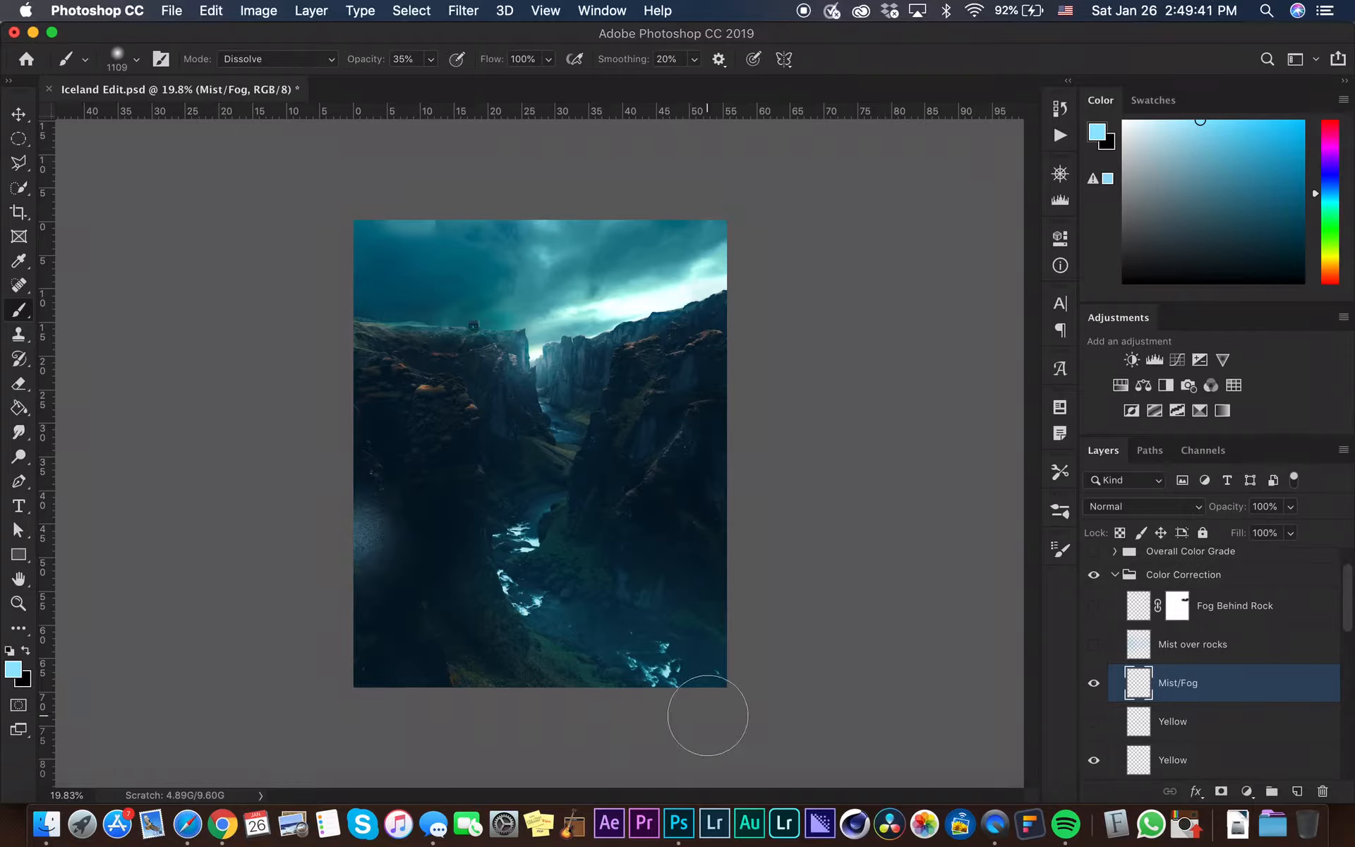
shift+click(717, 659)
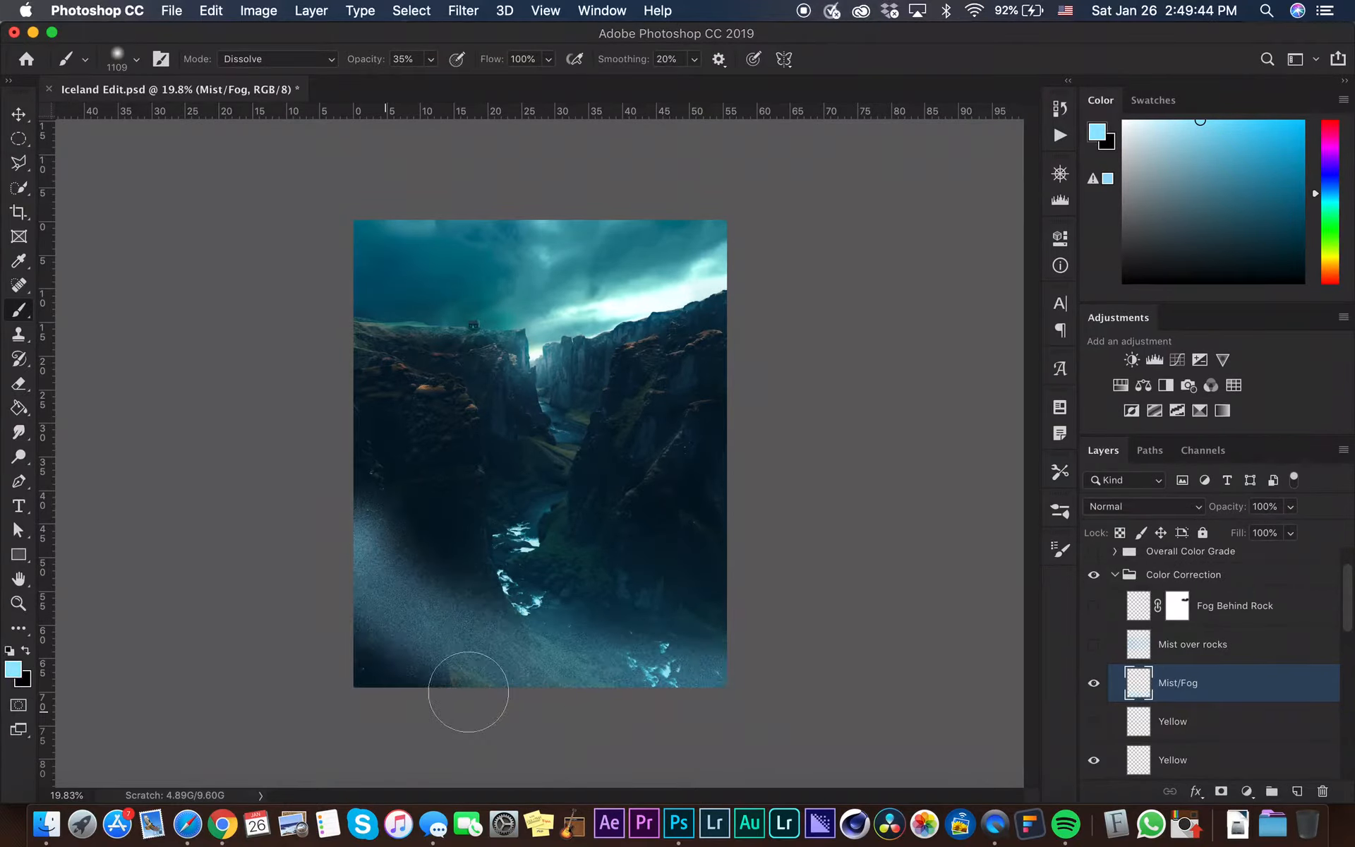
drag(355, 651, 572, 748)
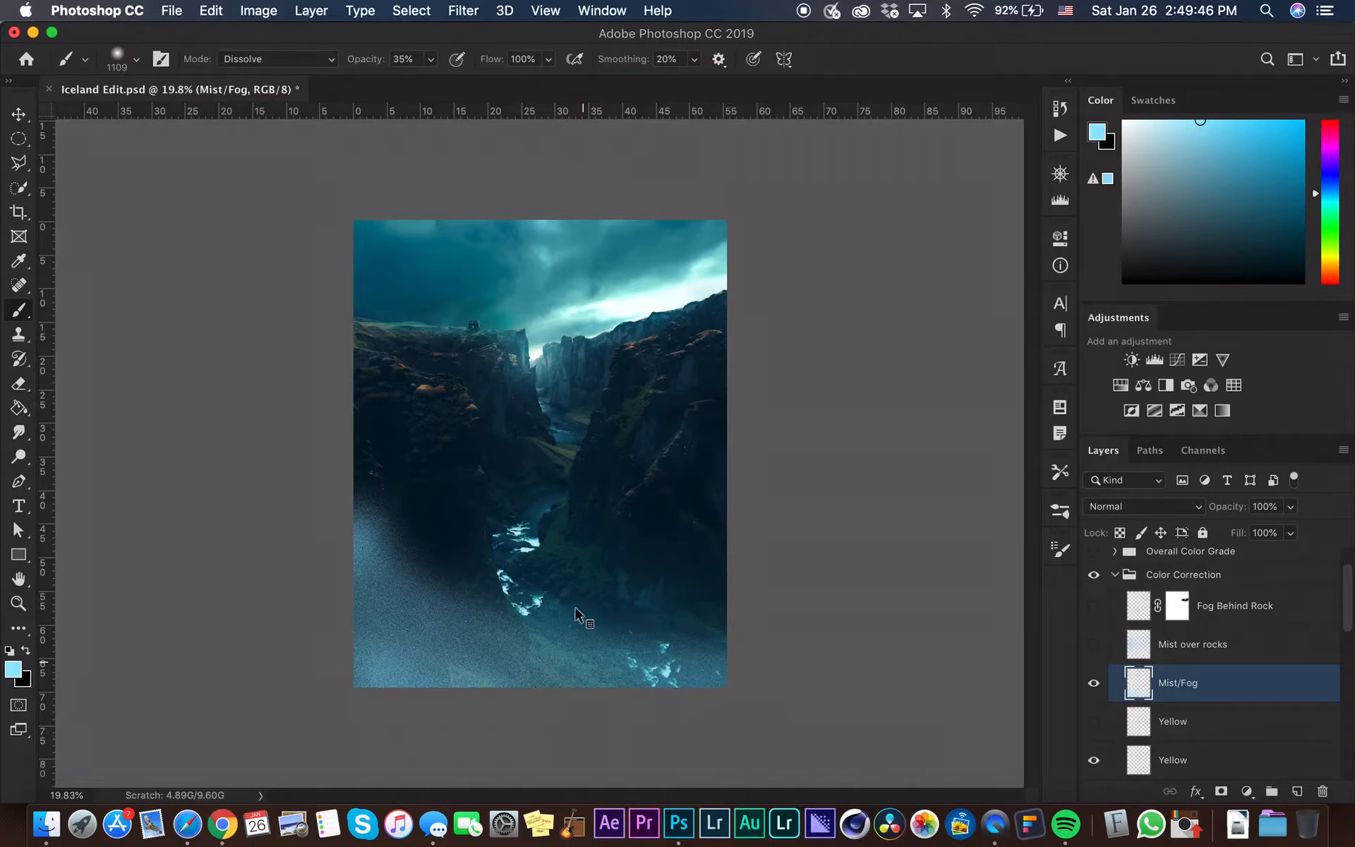
ctrl+alt+drag(578, 663, 558, 664)
click(577, 531)
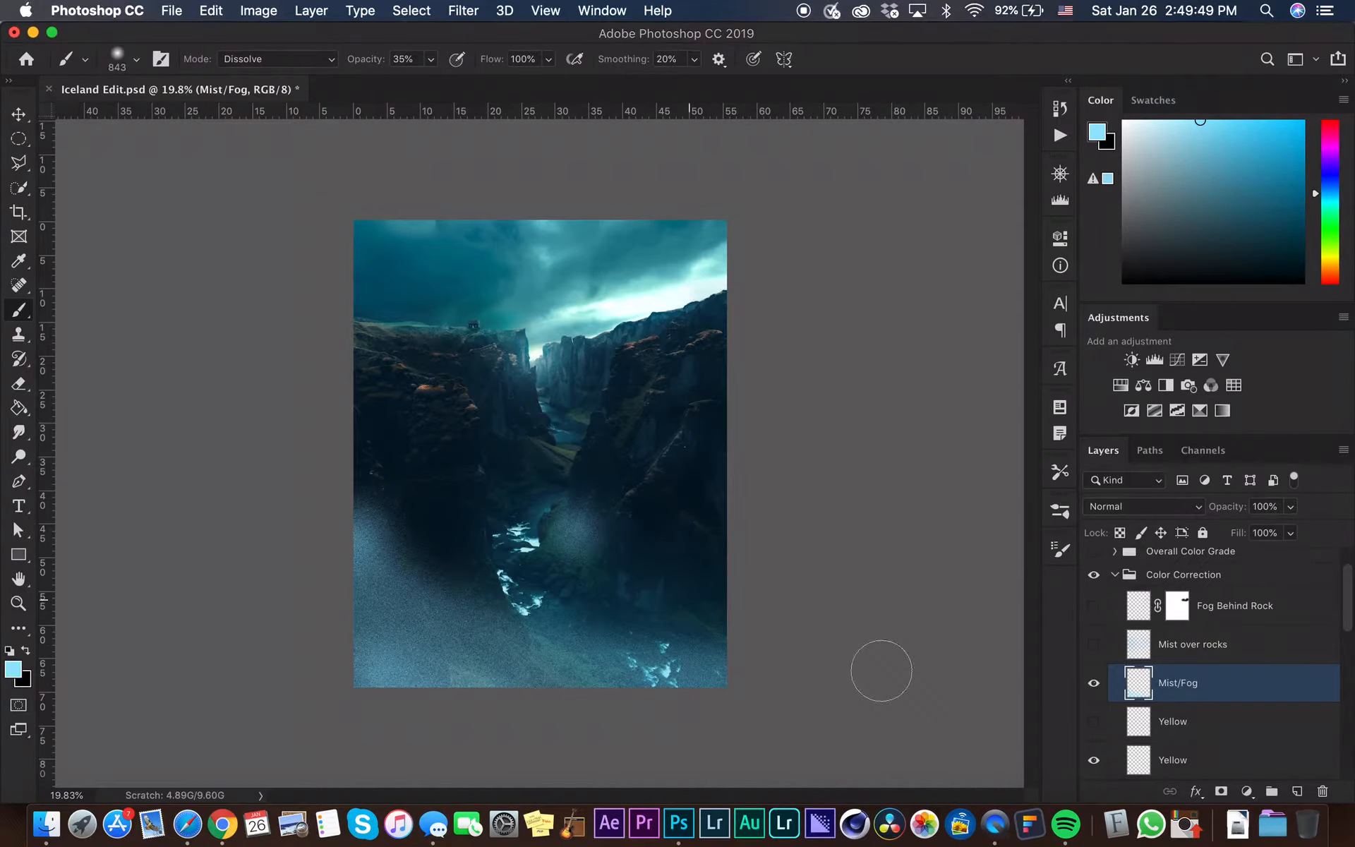
drag(881, 671, 579, 535)
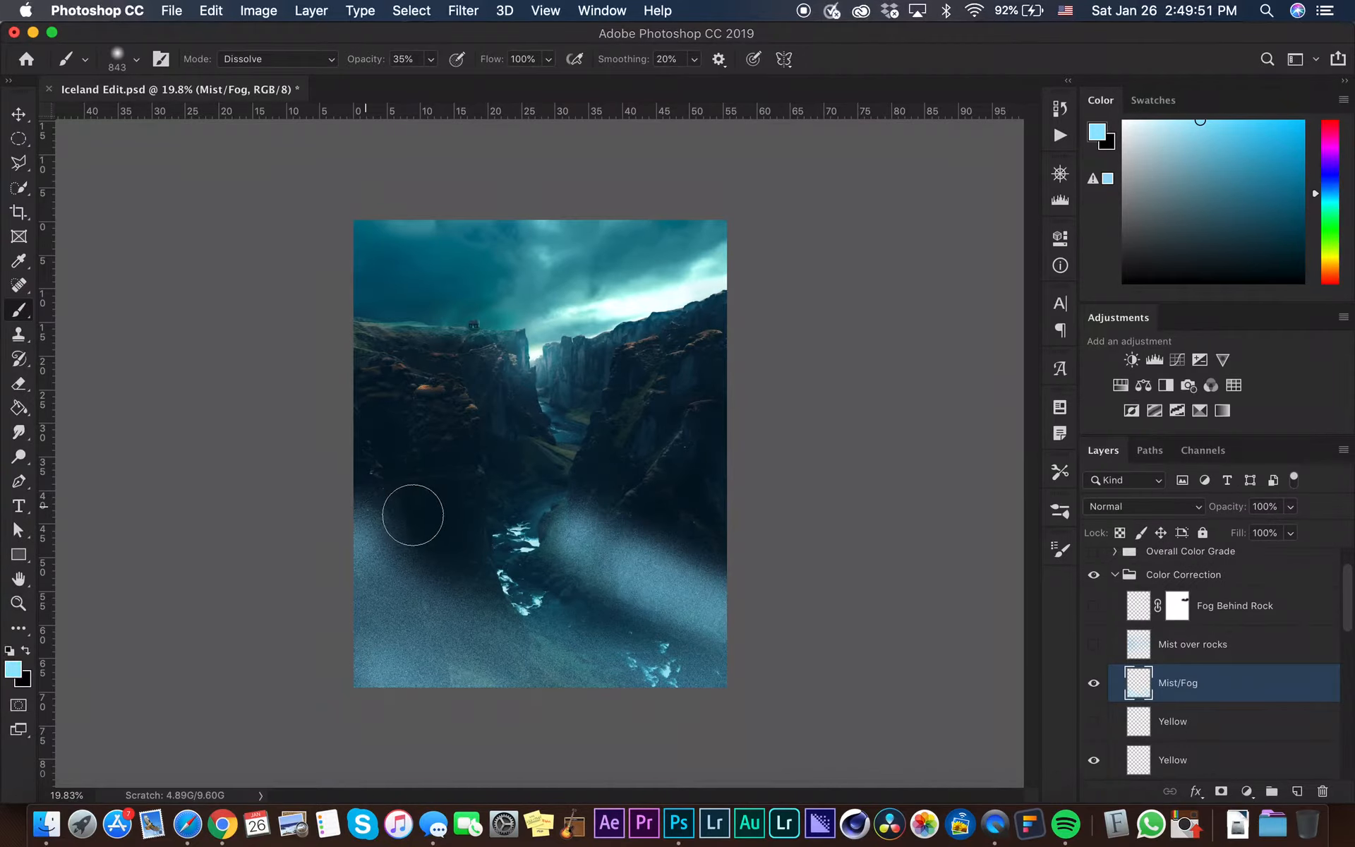
mouse_move(424, 508)
mouse_down()
mouse_move(415, 523)
mouse_move(425, 510)
mouse_up()
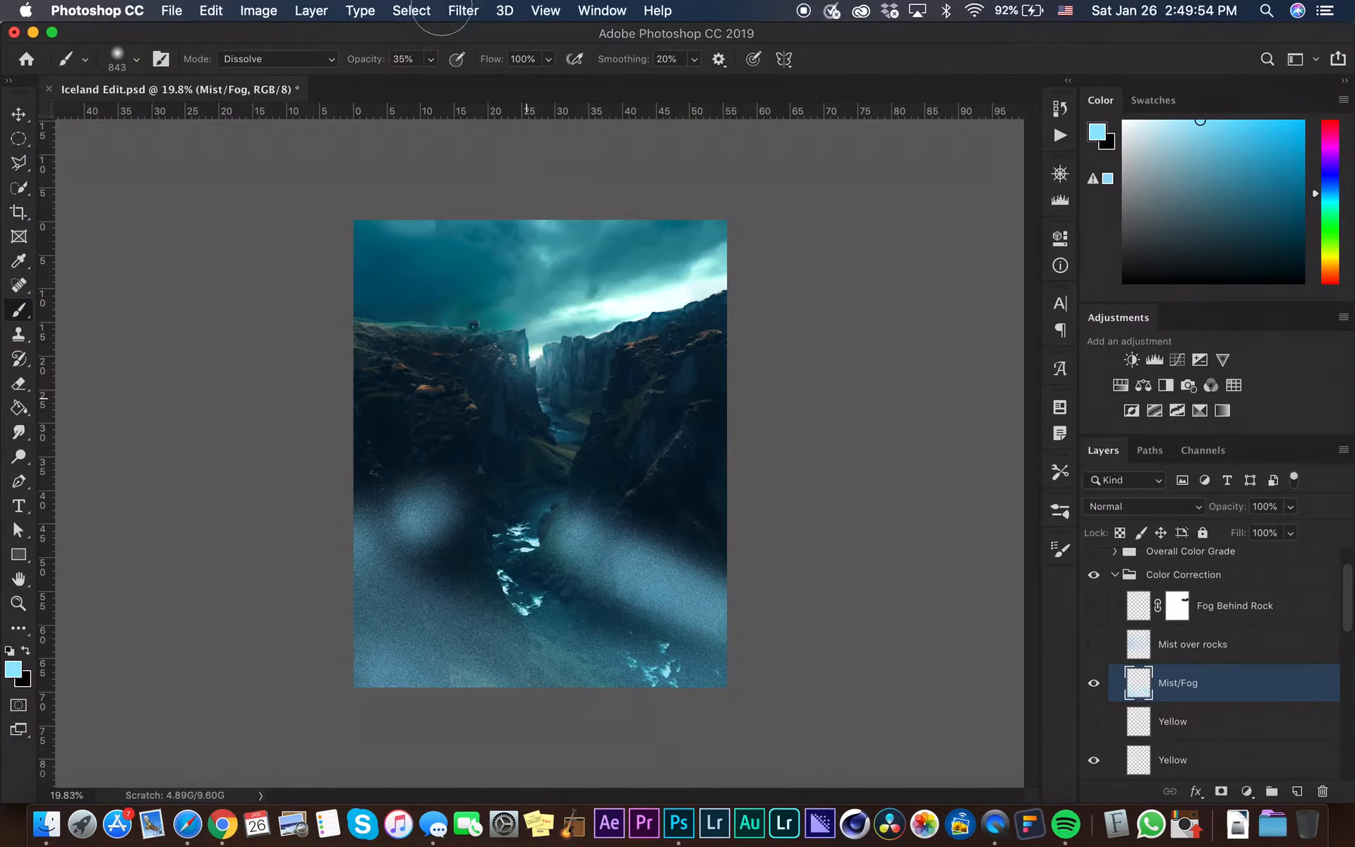
Apply a Gaussian Blur with a radius of 764.8 pixels to the Mist/Fog layer
click(477, 8)
mouse_move(554, 234)
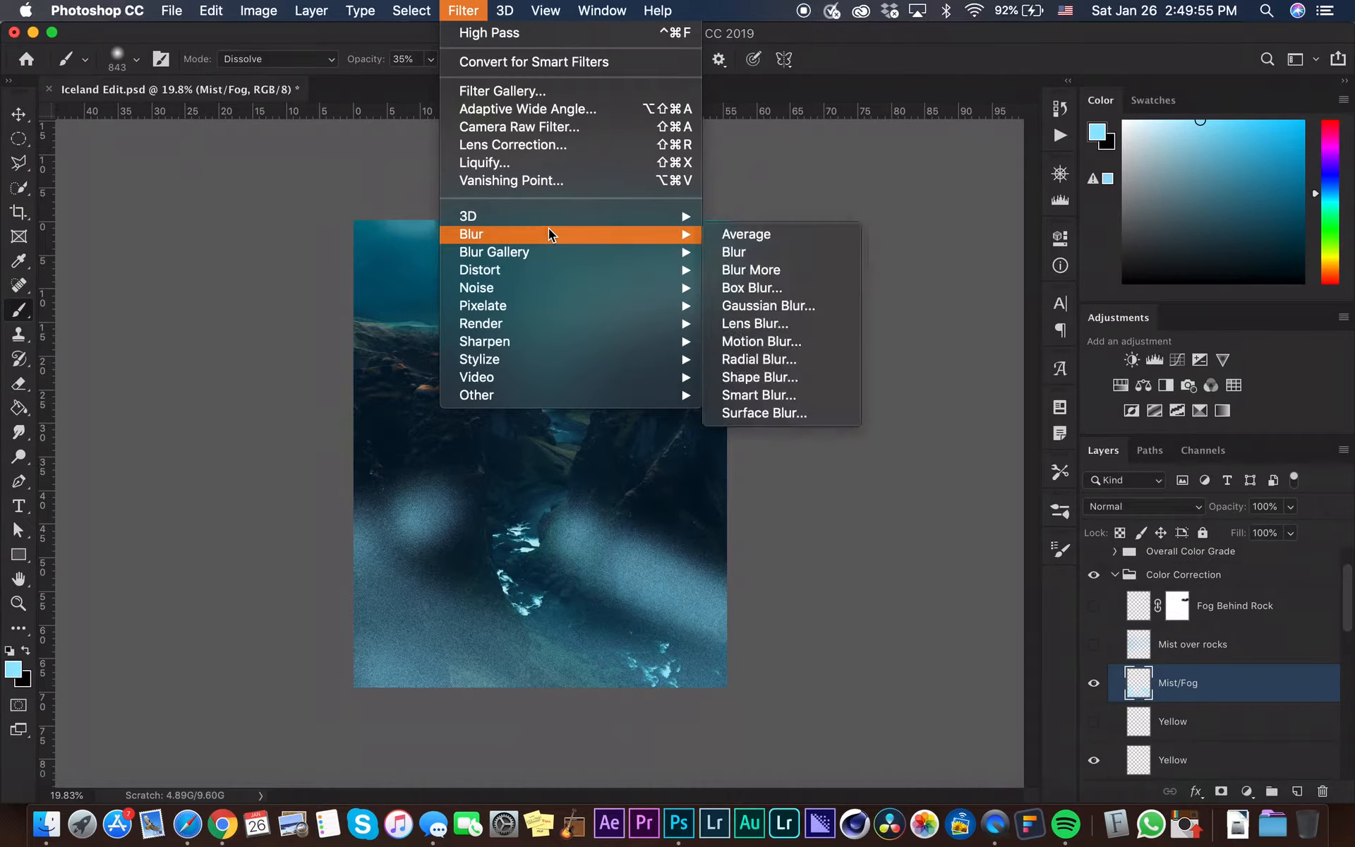
click(788, 306)
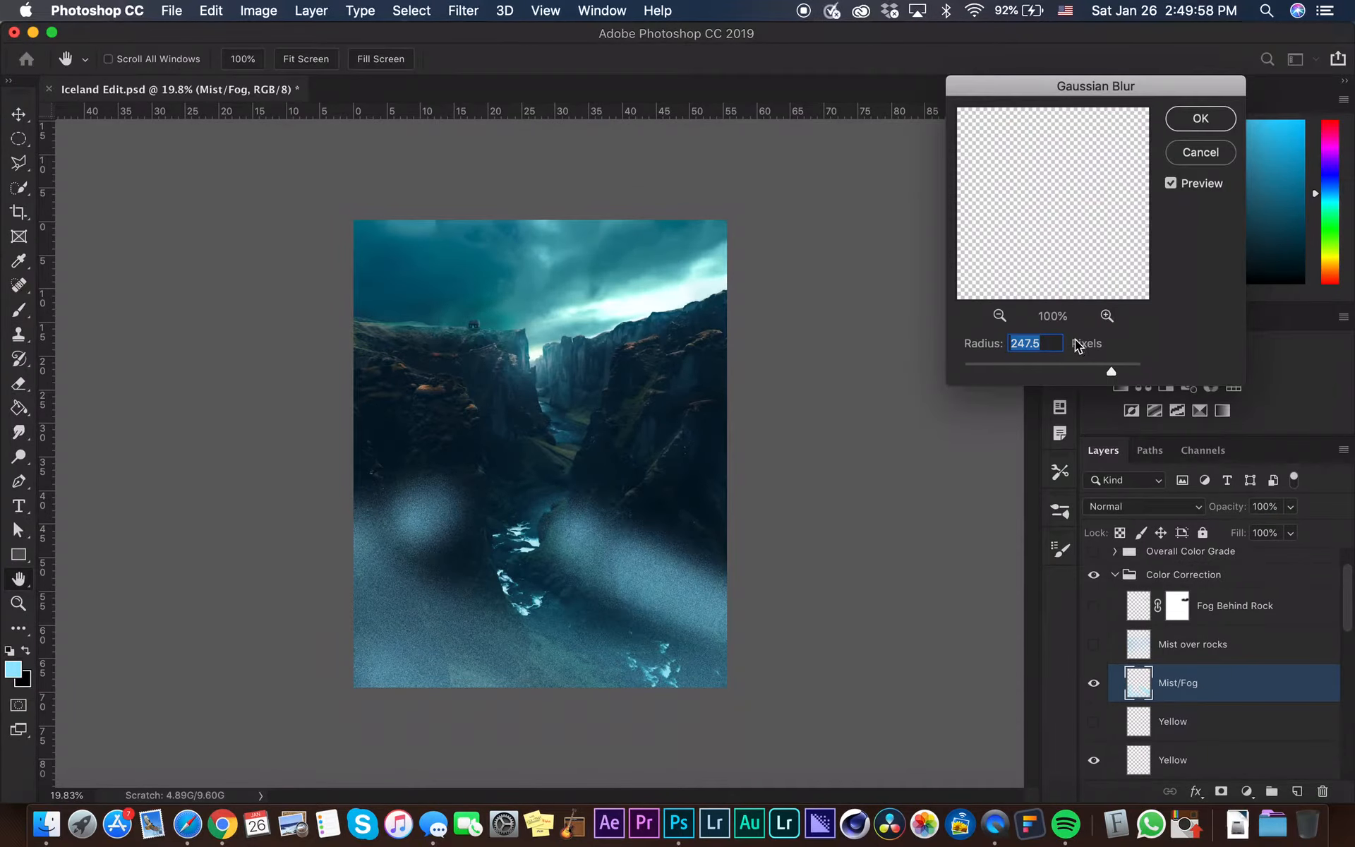
click(1123, 366)
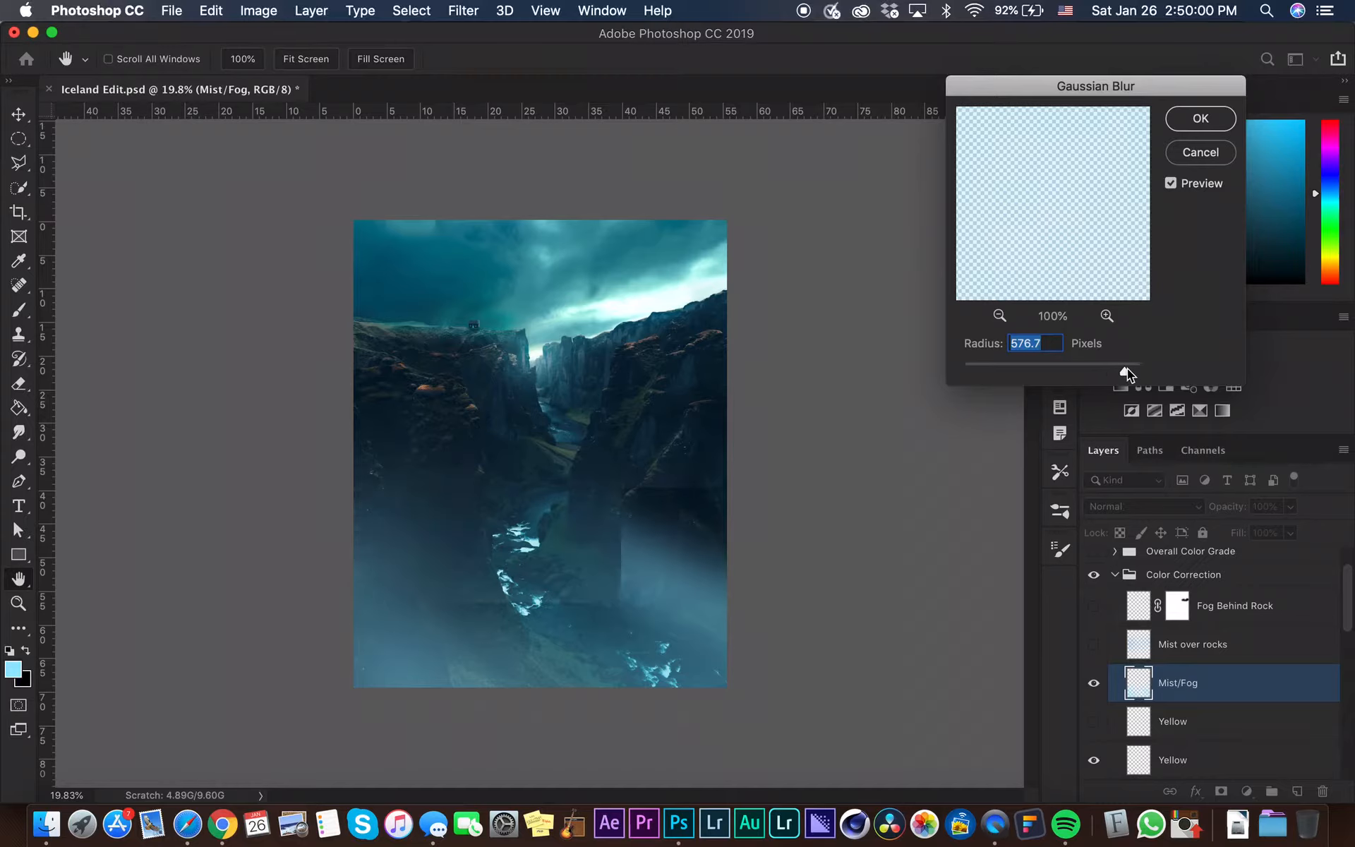
drag(1130, 369, 1132, 370)
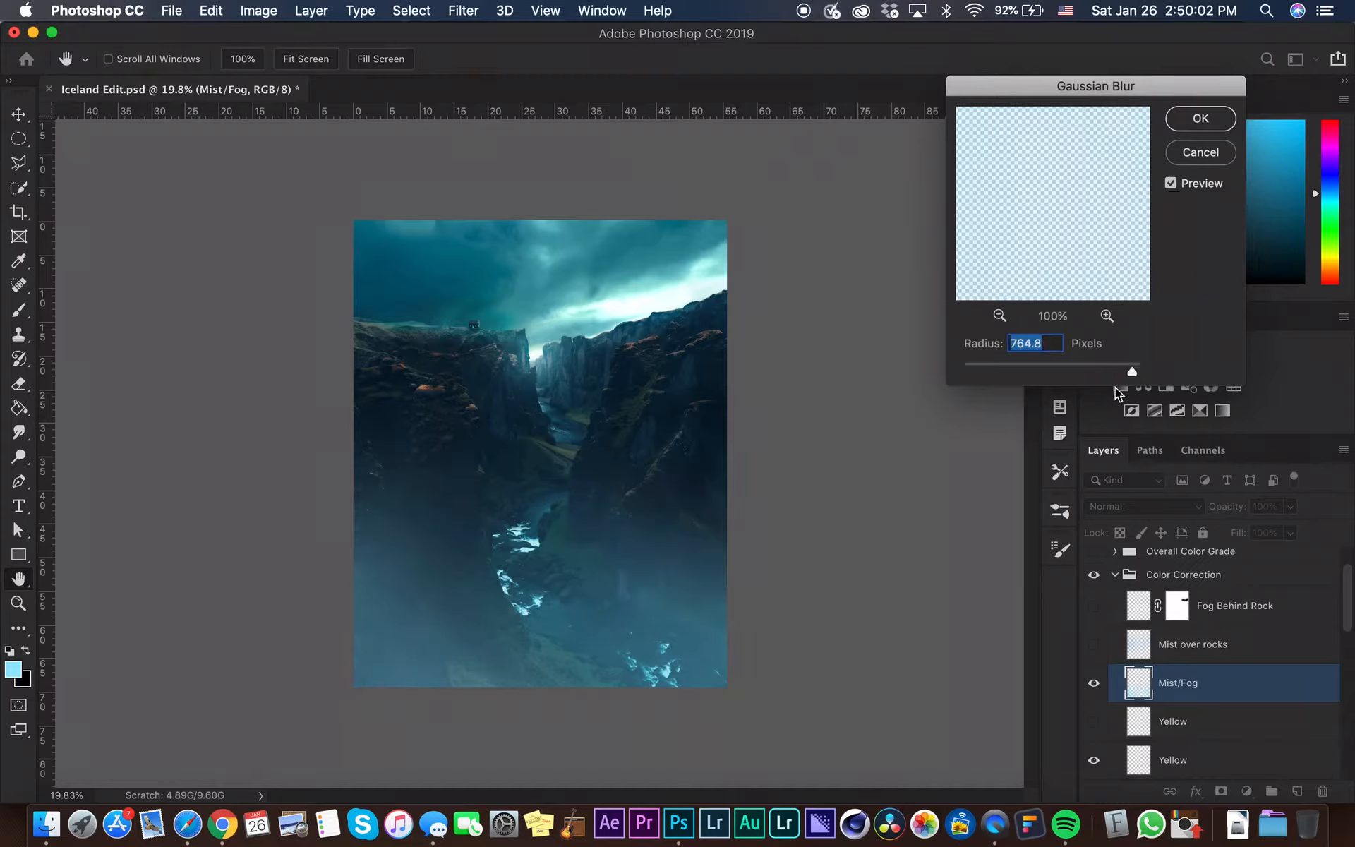
click(1211, 121)
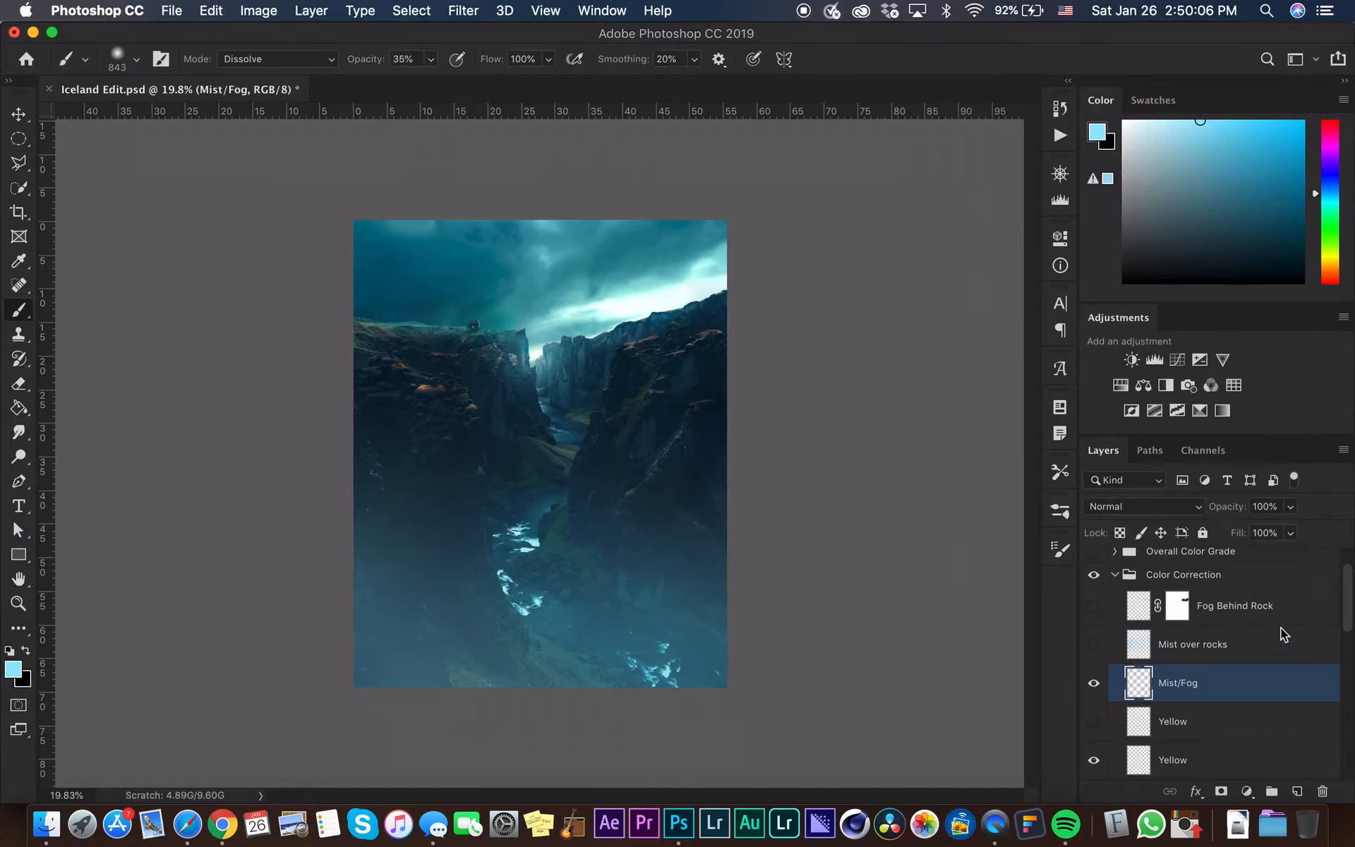
Set the Mist/Fog layer's opacity to 20%
click(1290, 506)
drag(1246, 527, 1219, 529)
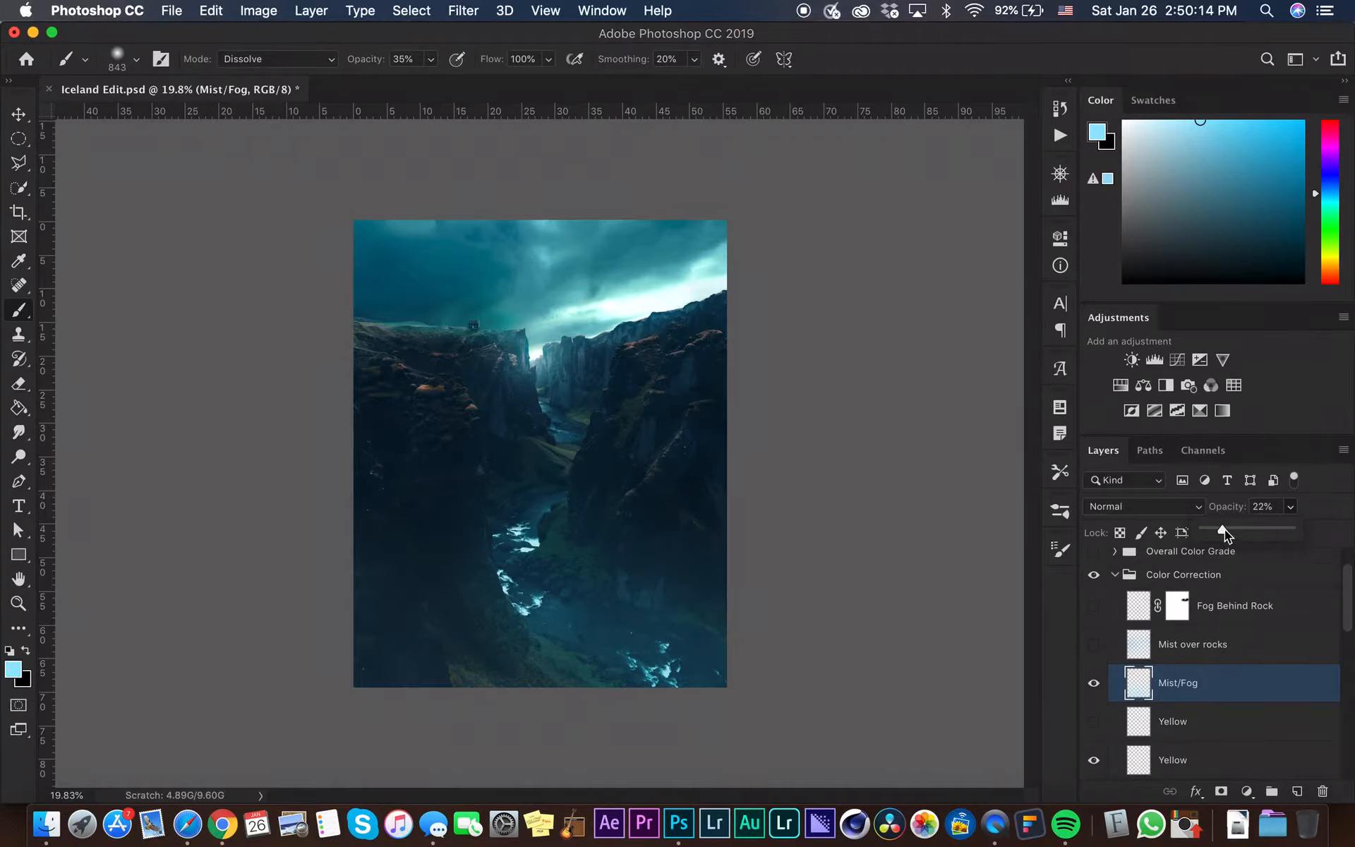
click(1260, 505)
text(20)
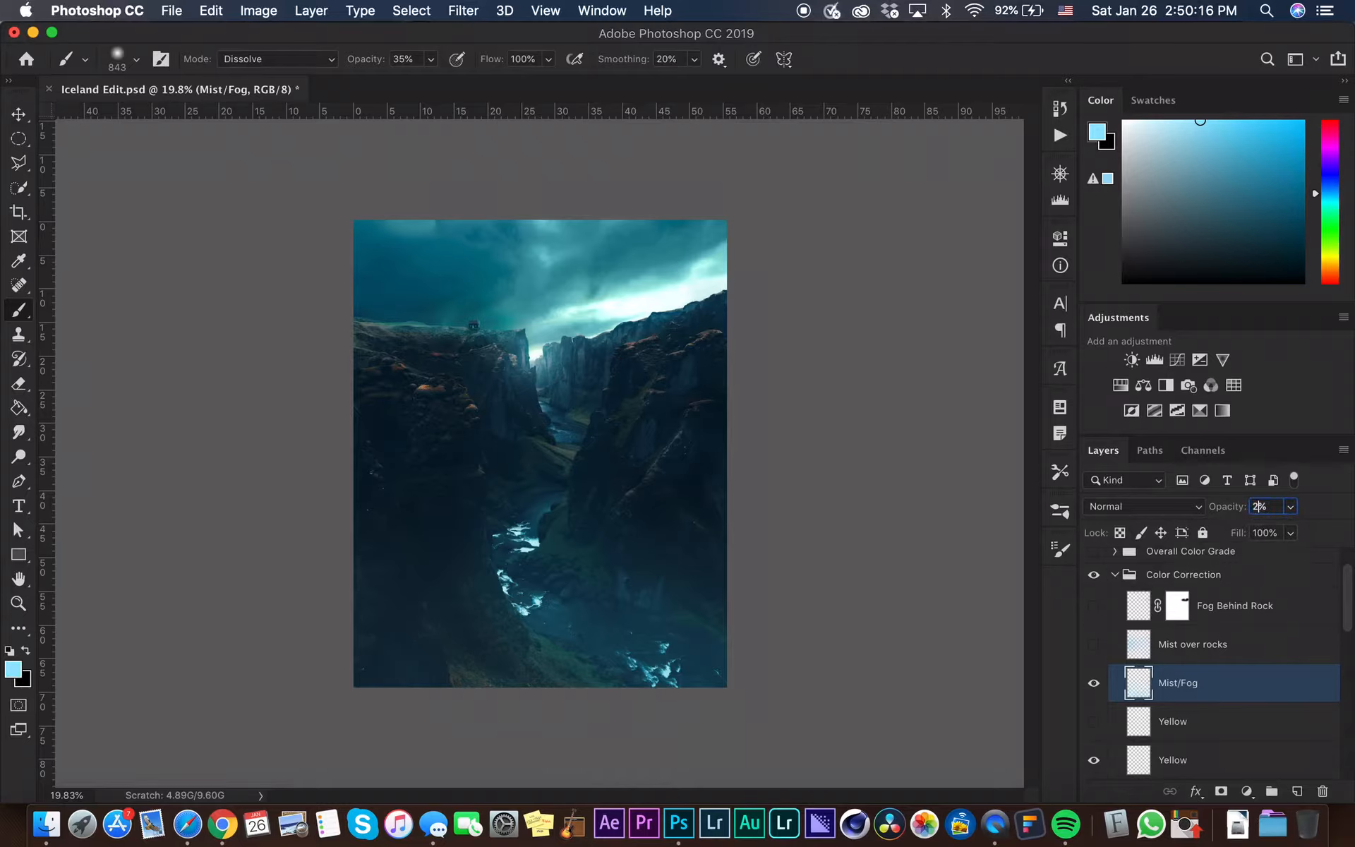
key(Return)
Toggle the Mist/Fog layer's visibility to compare and collapse the Color Correction group
click(1093, 683)
click(1094, 683)
click(1114, 574)
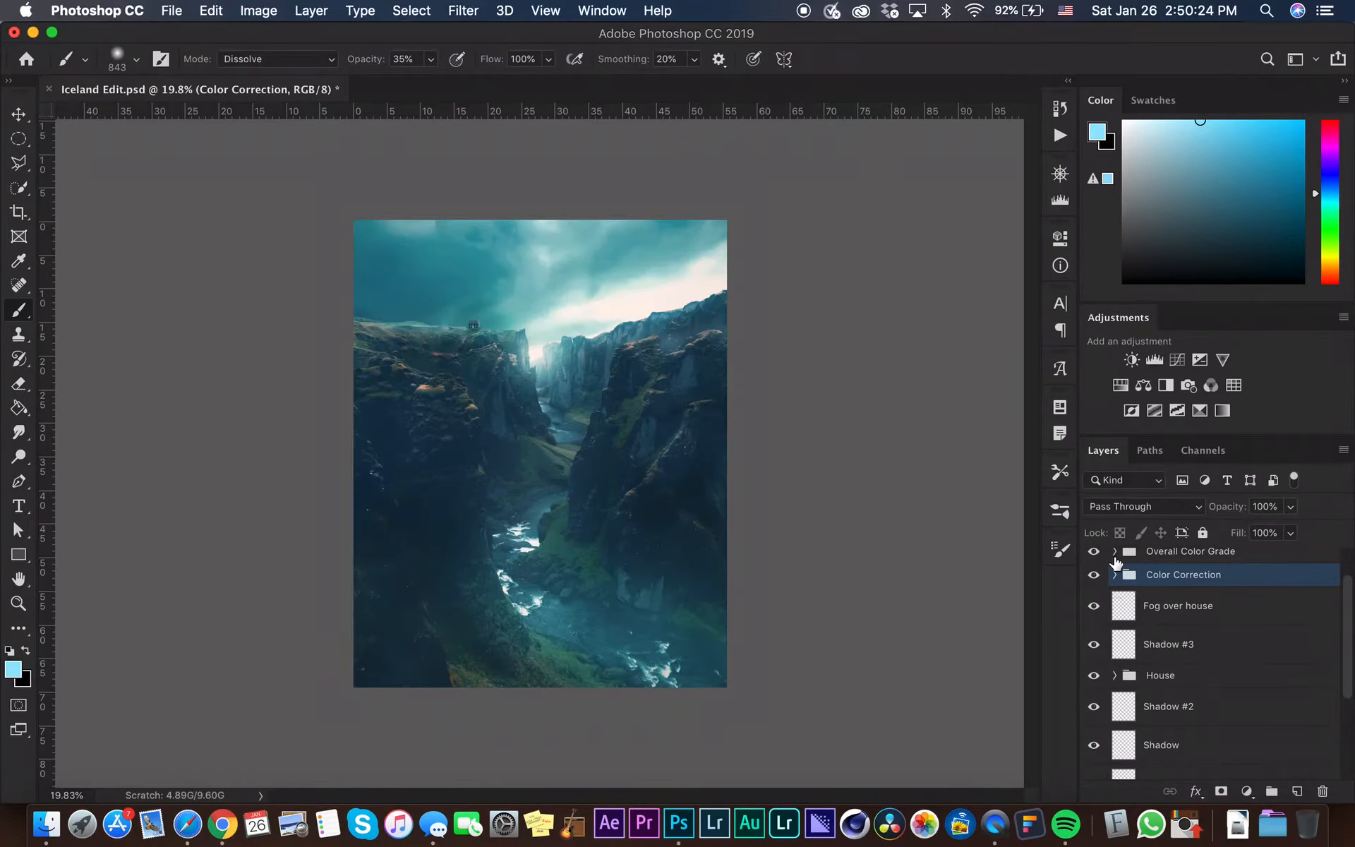
Expand the Overall Color Grade group and select the Final Glow layer
click(1114, 551)
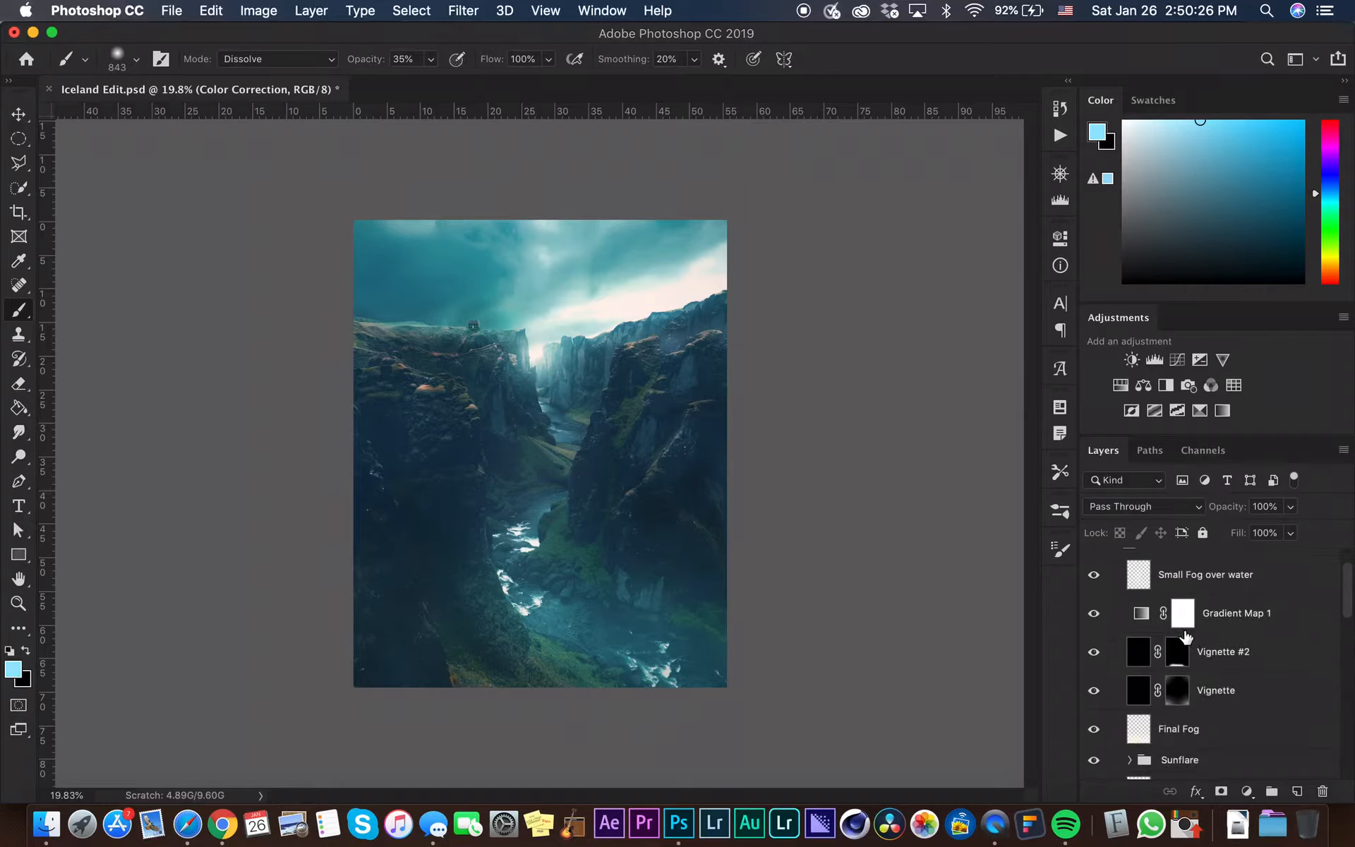
scroll(1206, 664, down, 5)
scroll(1210, 695, down, 2)
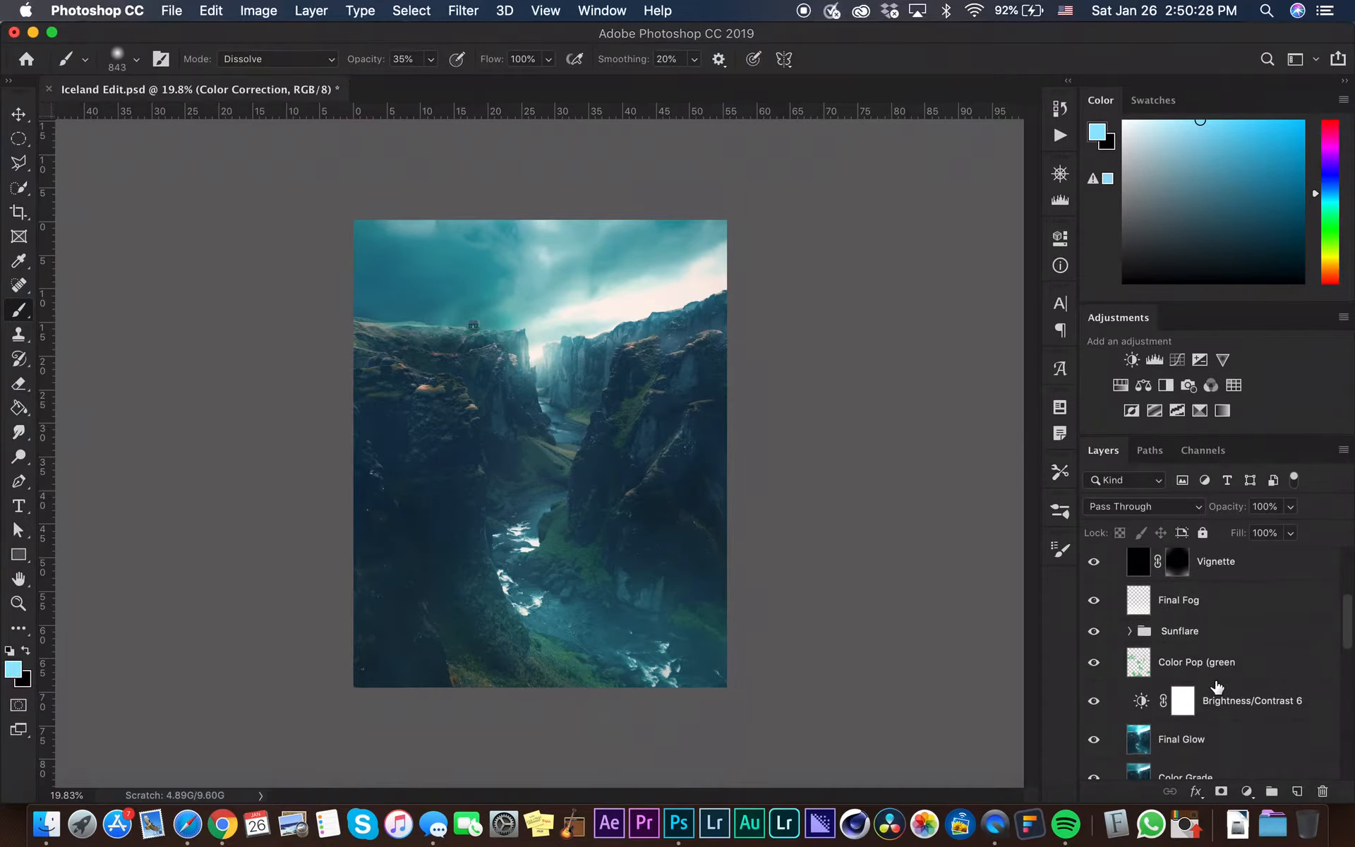
scroll(1150, 739, down, 2)
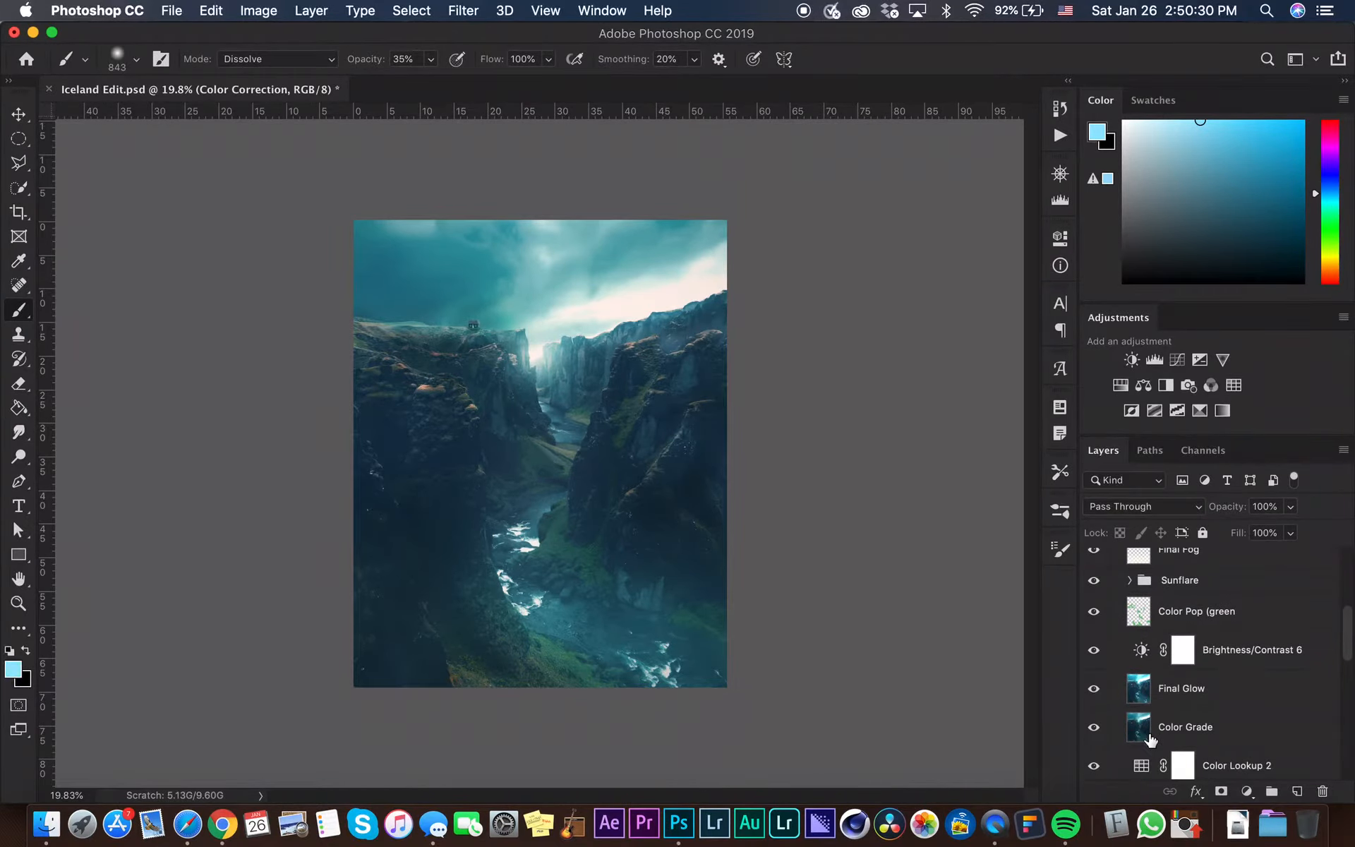
click(1136, 728)
click(1146, 693)
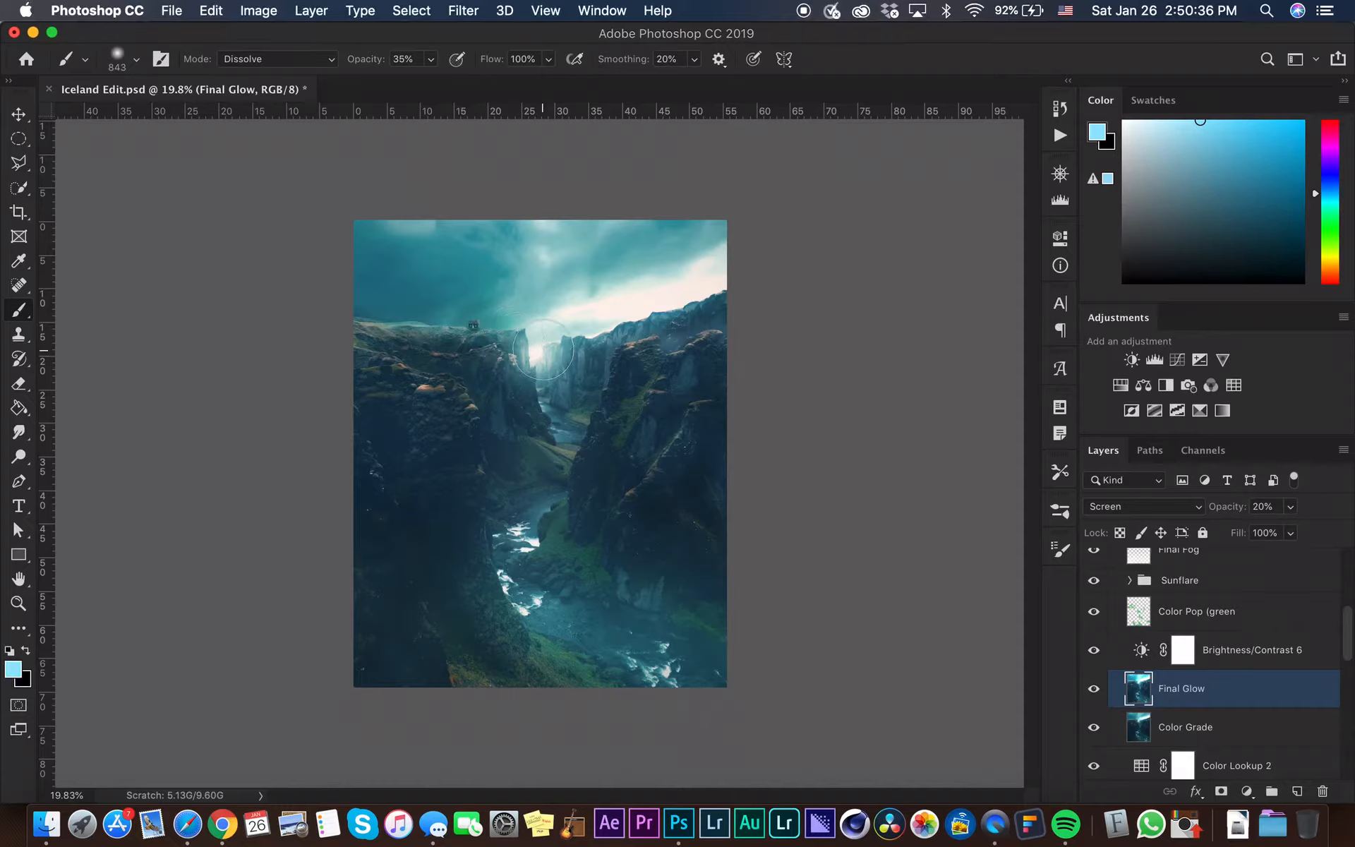
Reset the foreground colour to white and set the brush to Normal mode at 100% opacity
key(d)
key(x)
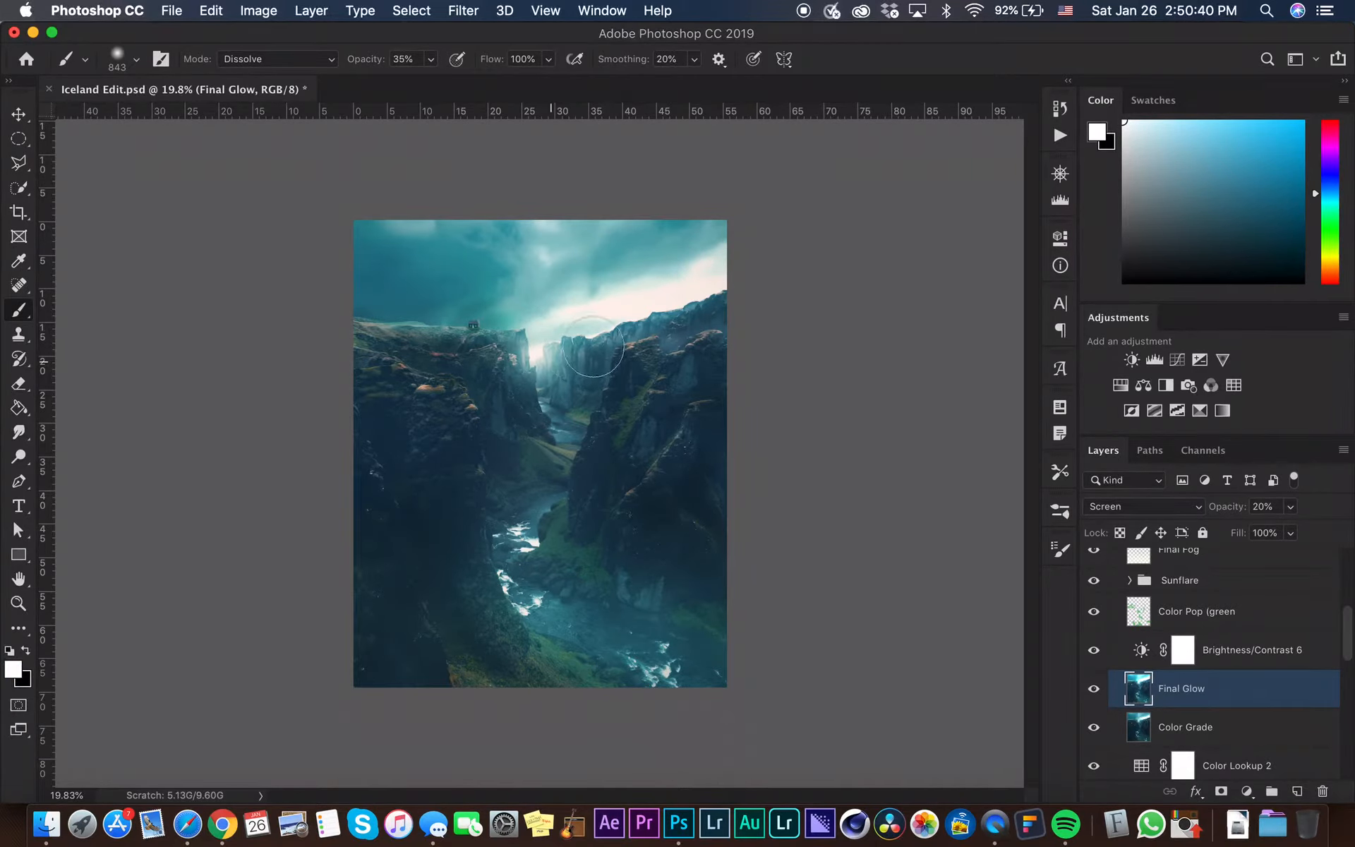
click(277, 59)
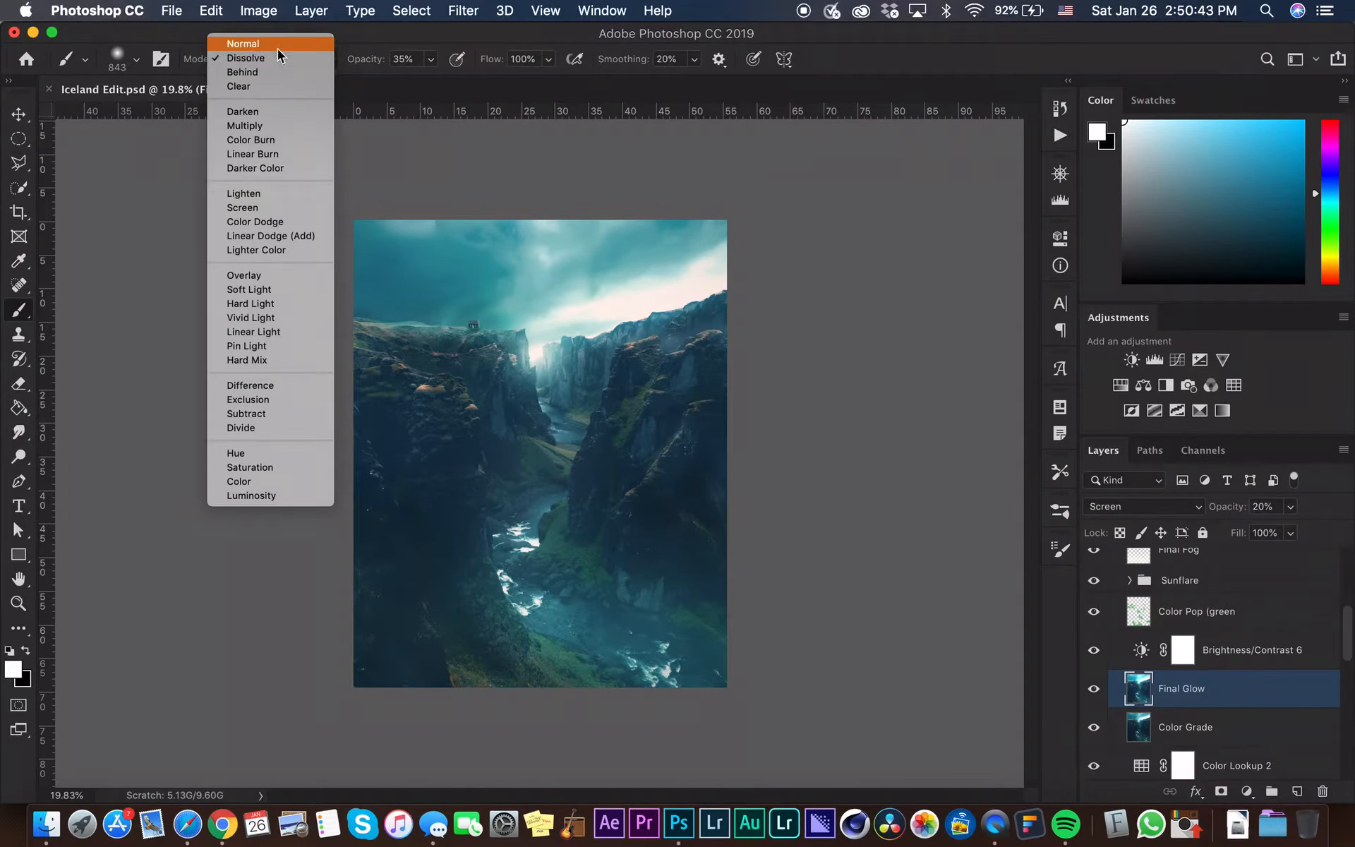
click(278, 46)
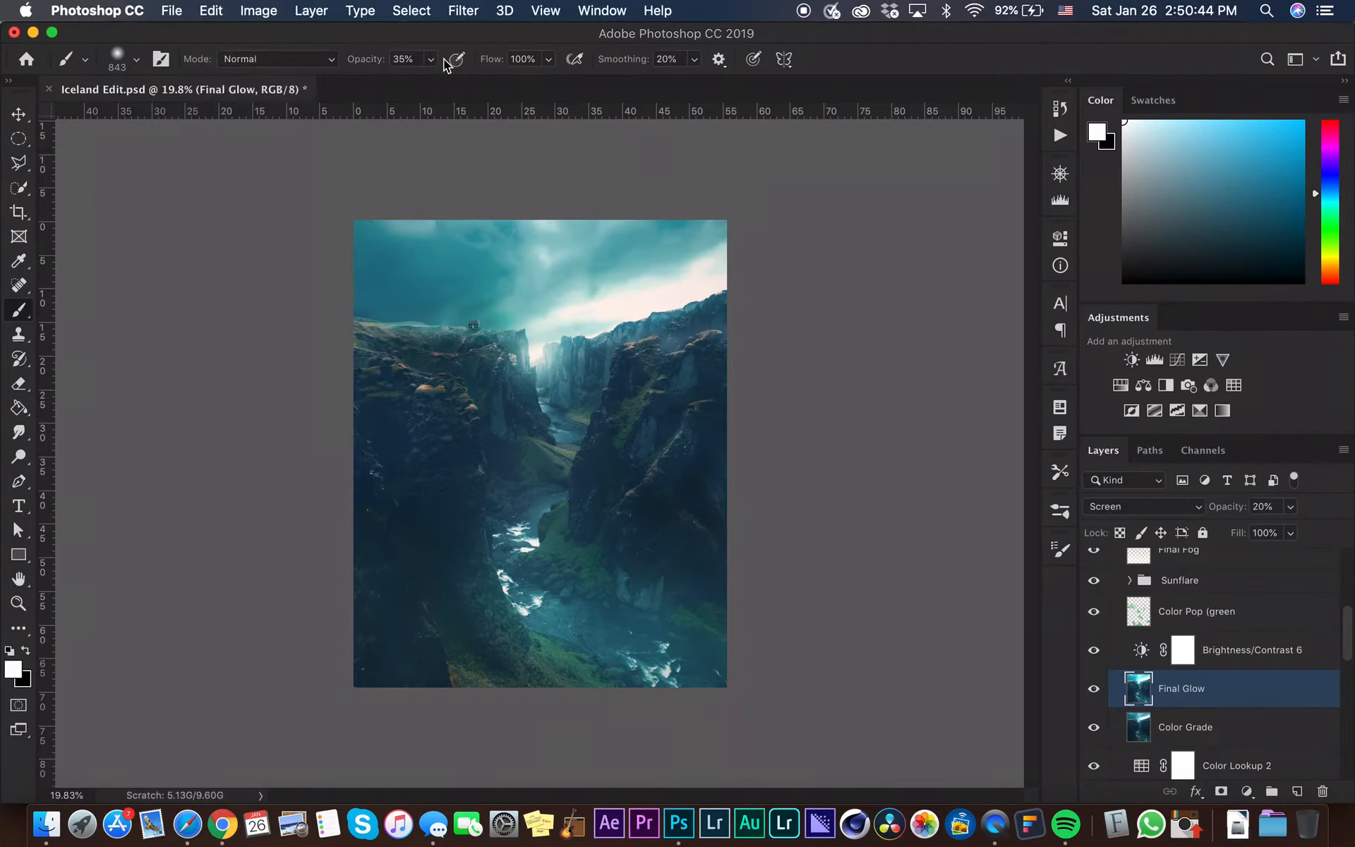
click(430, 59)
drag(429, 81, 486, 81)
Paint a white stroke across the sky on the Final Glow layer and undo it
mouse_move(660, 297)
mouse_down()
mouse_move(730, 297)
mouse_move(372, 354)
mouse_up()
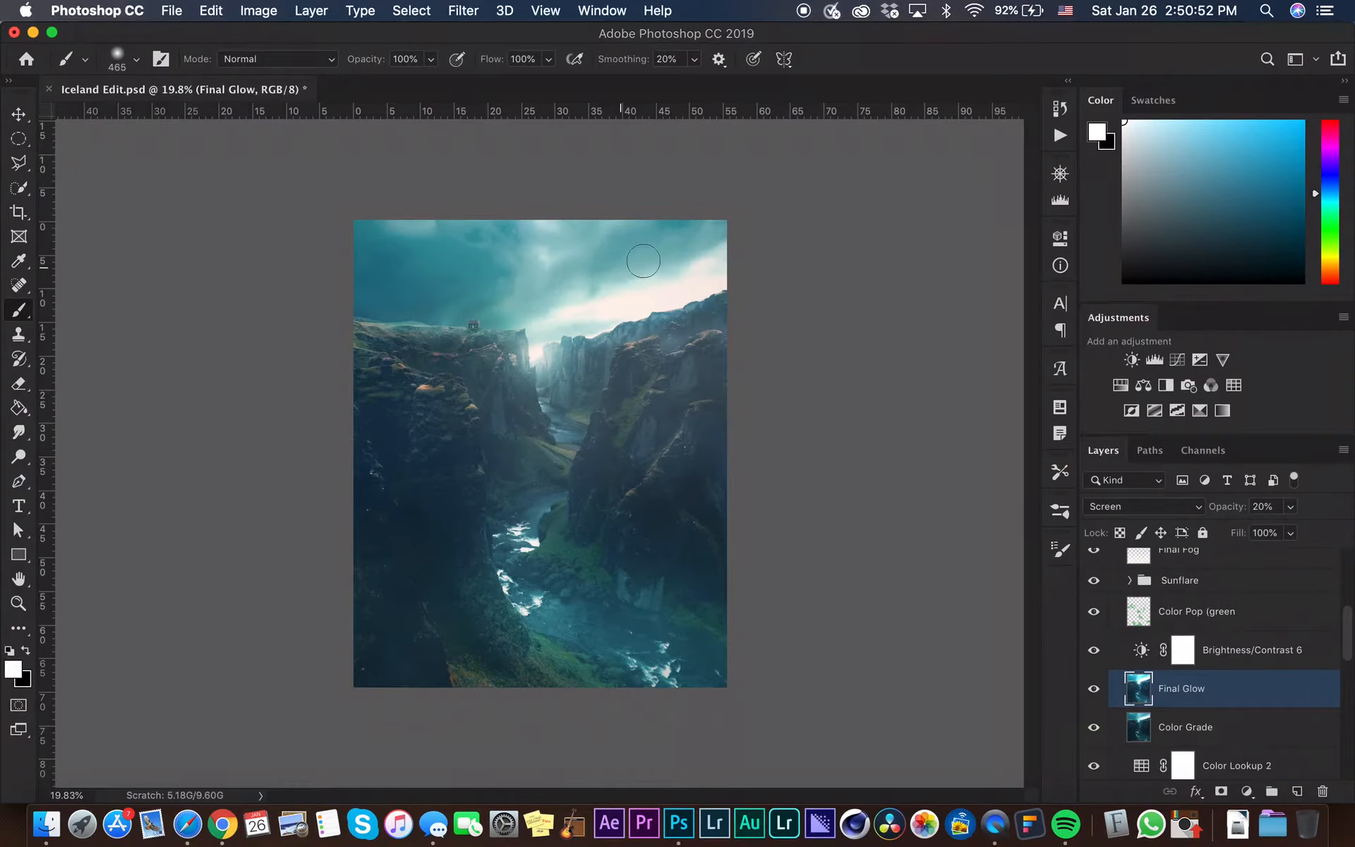
key(super+z)
key(super+z)
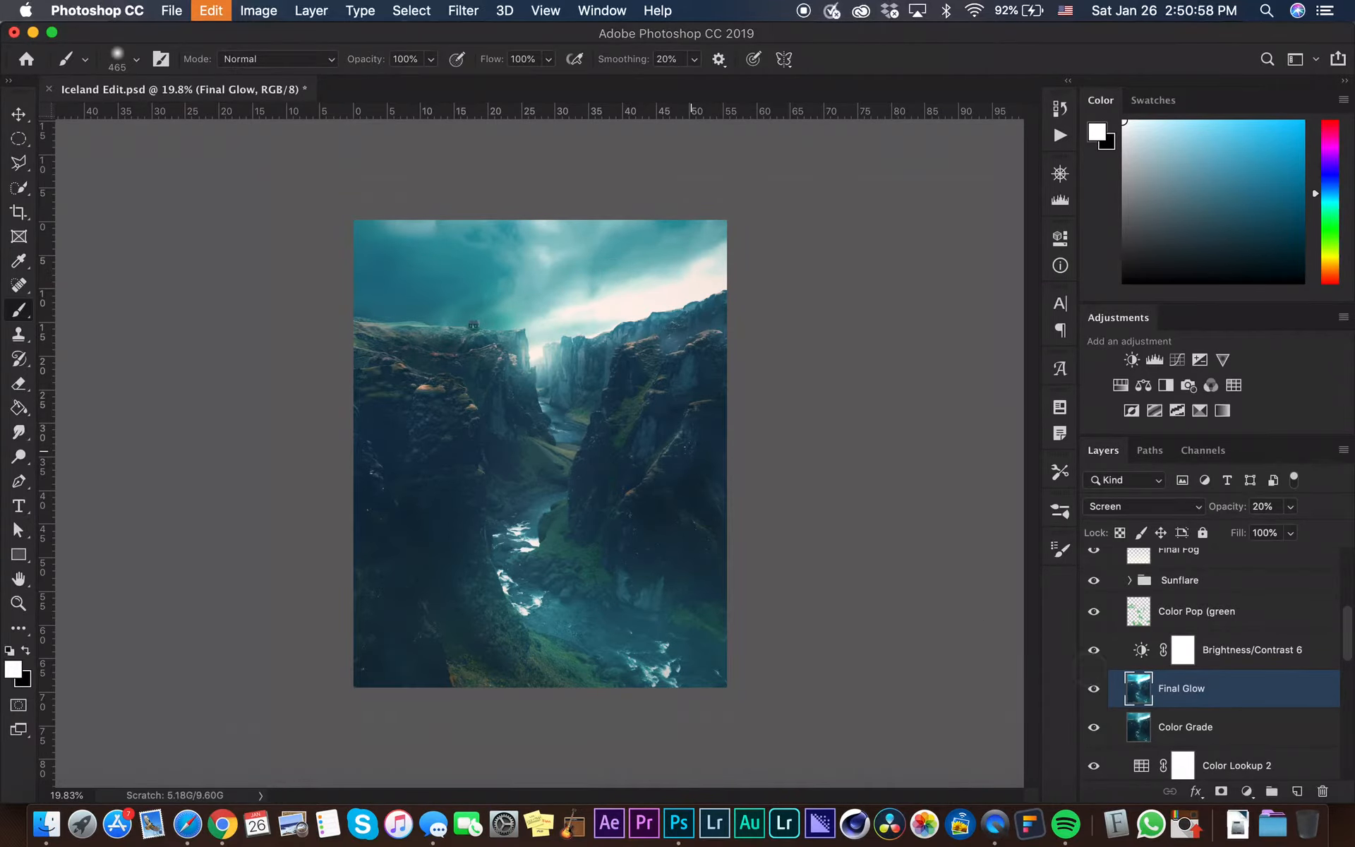
Review the Brightness/Contrast 6 settings and toggle the Color Pop (green) layer's visibility to compare
double_click(1141, 650)
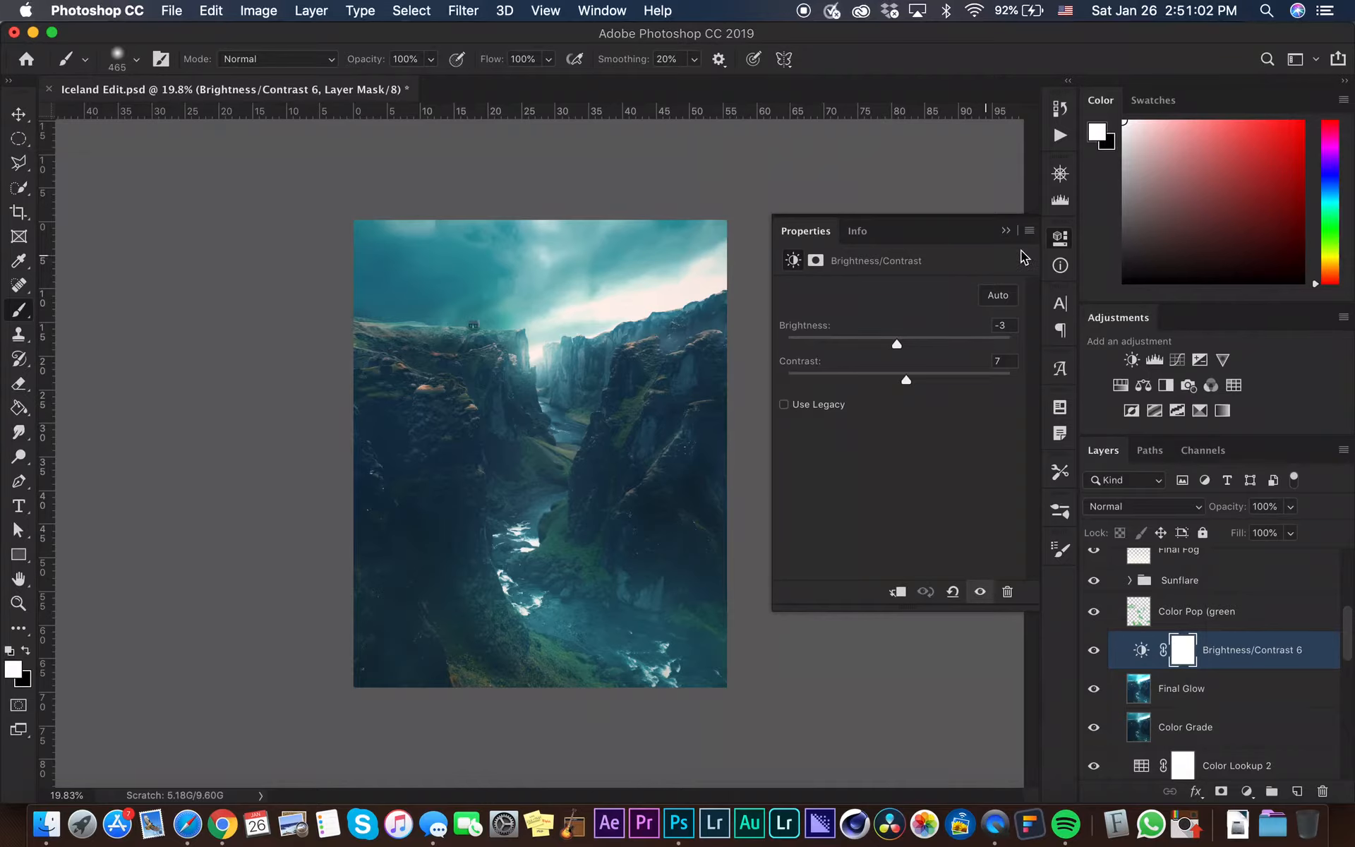
click(1007, 231)
click(1108, 611)
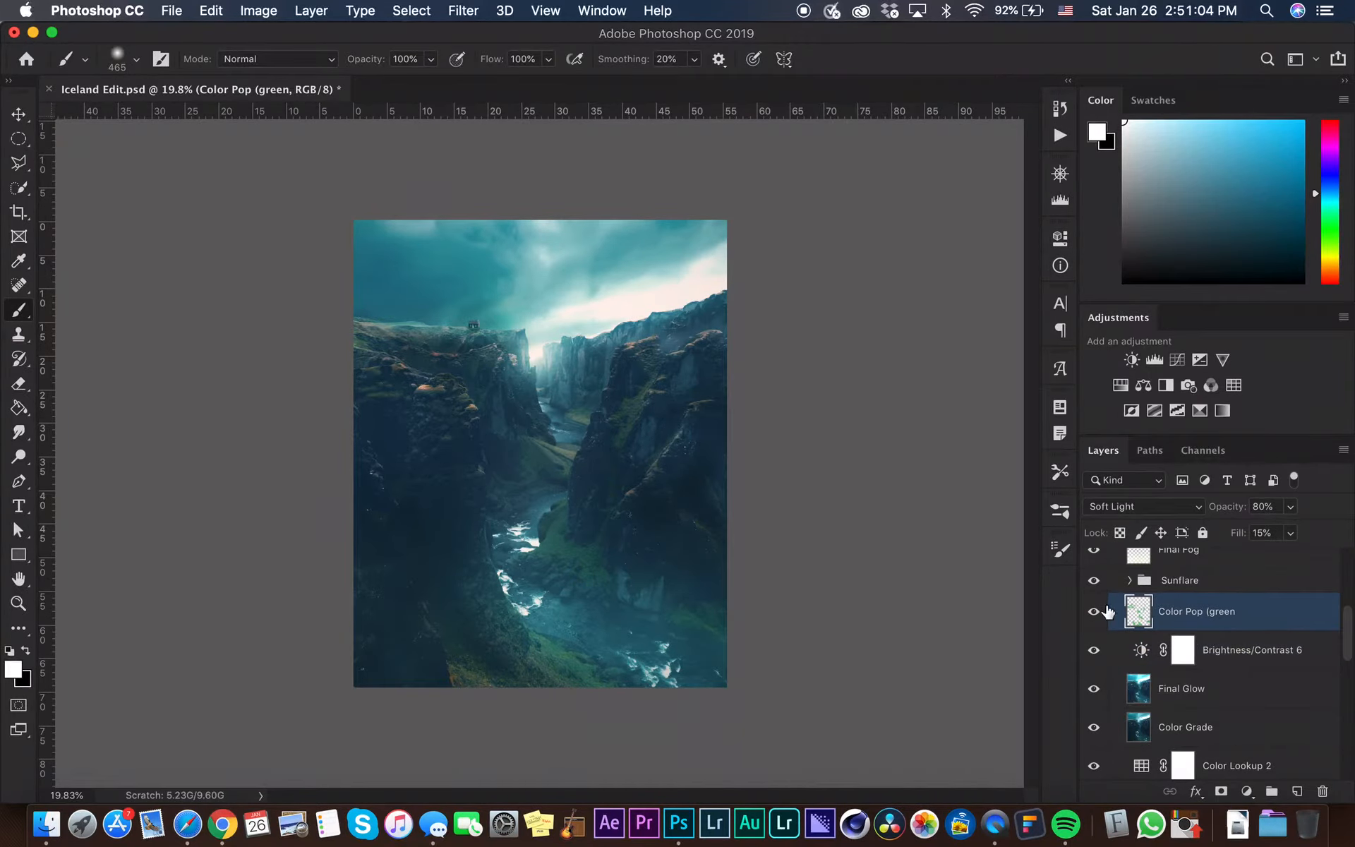
click(1093, 613)
click(1093, 612)
Sample a colour from the canvas with the Eyedropper and set the foreground colour to bright green
key(i)
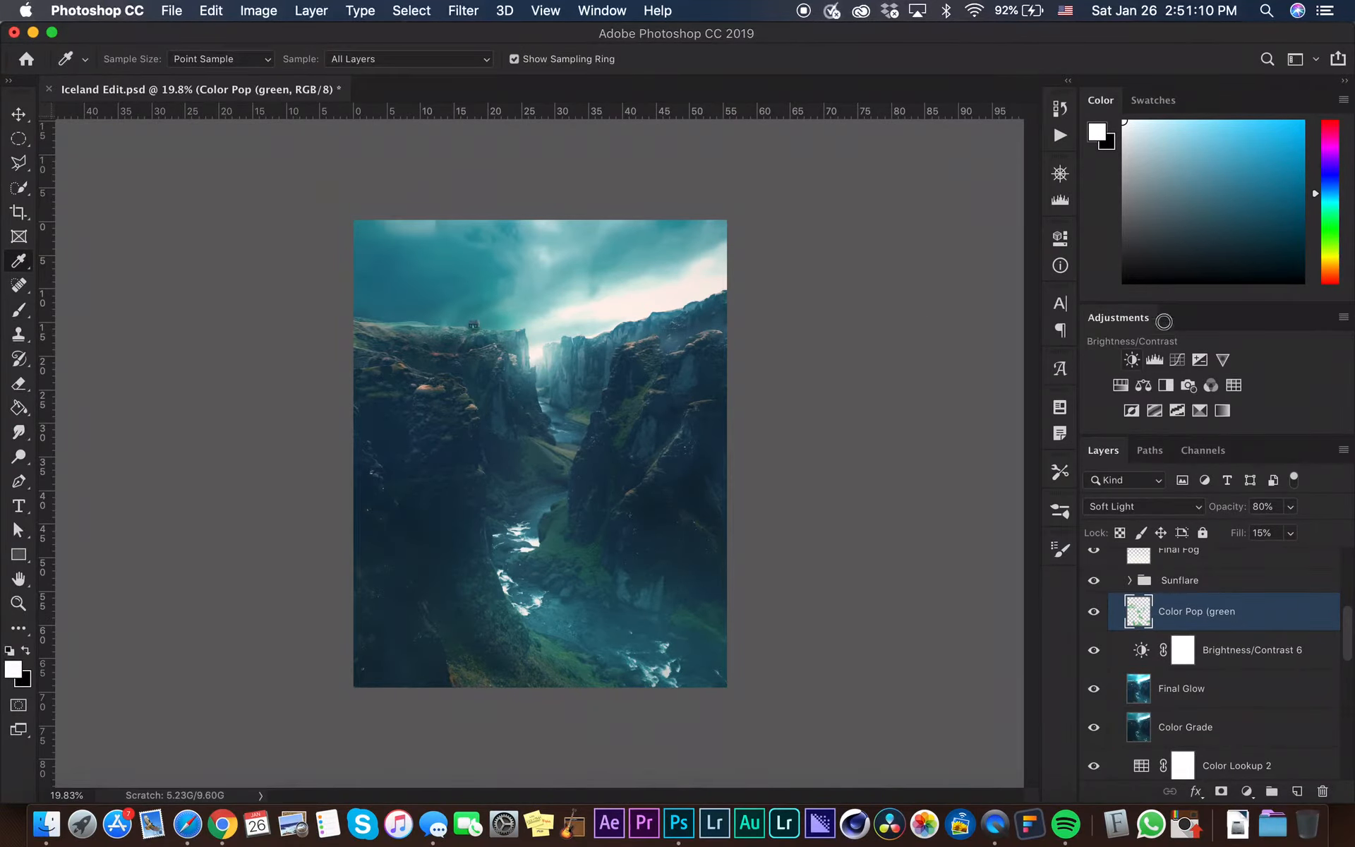
click(561, 544)
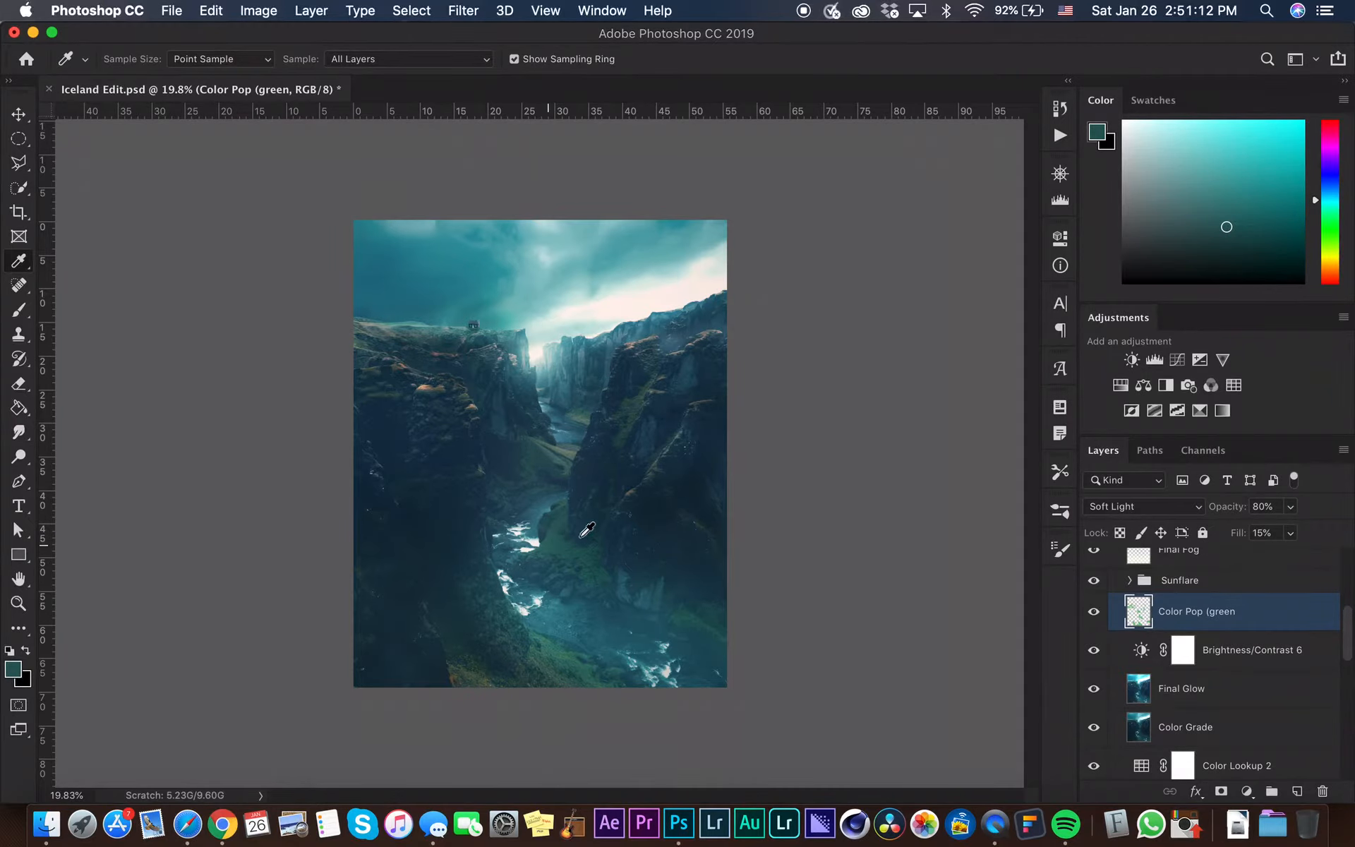
mouse_move(1334, 236)
mouse_down()
mouse_move(1226, 122)
mouse_move(1250, 98)
mouse_up()
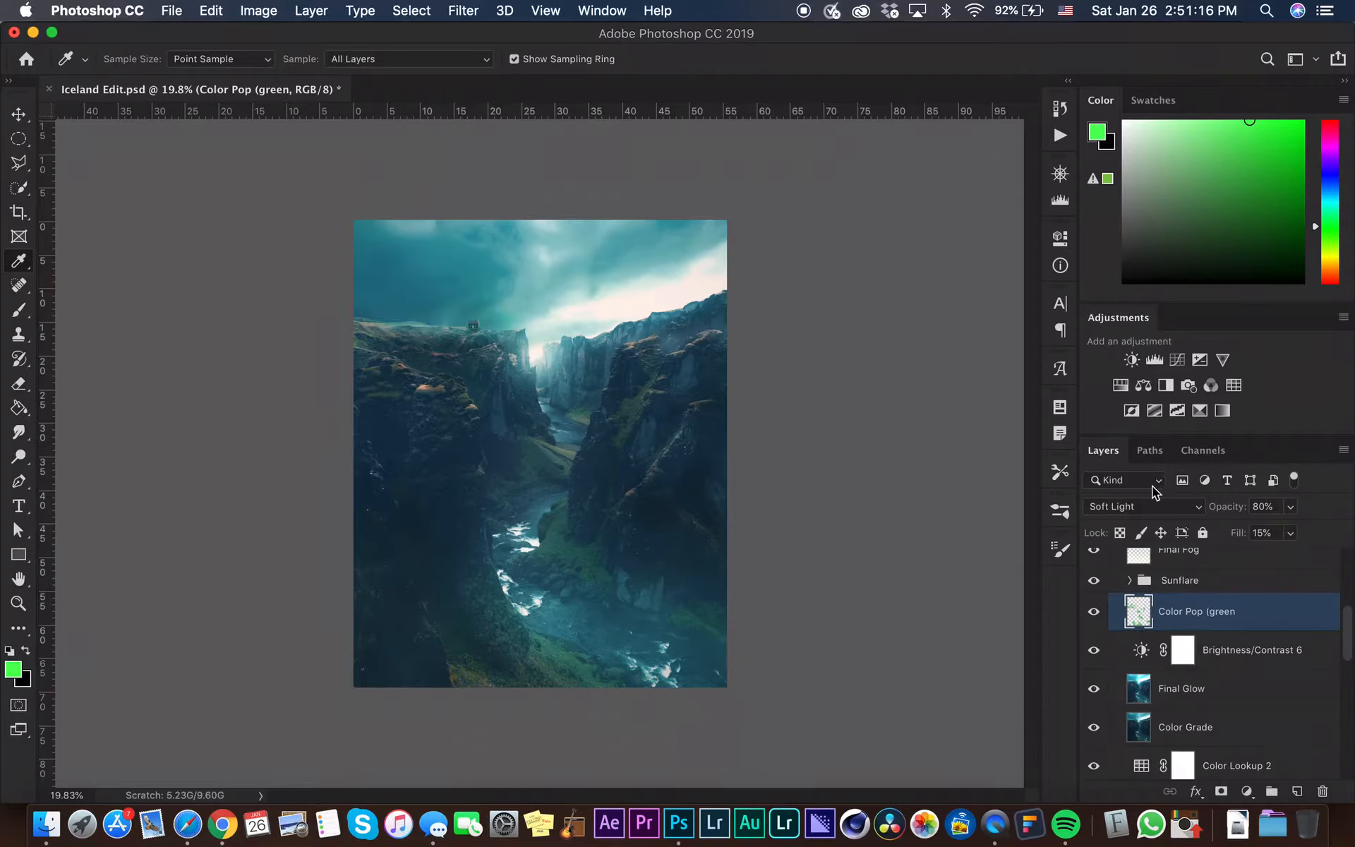
Toggle the Sunflare, Final Fog, Vignette and Gradient Map 1 layers' visibility to compare their effect
key(b)
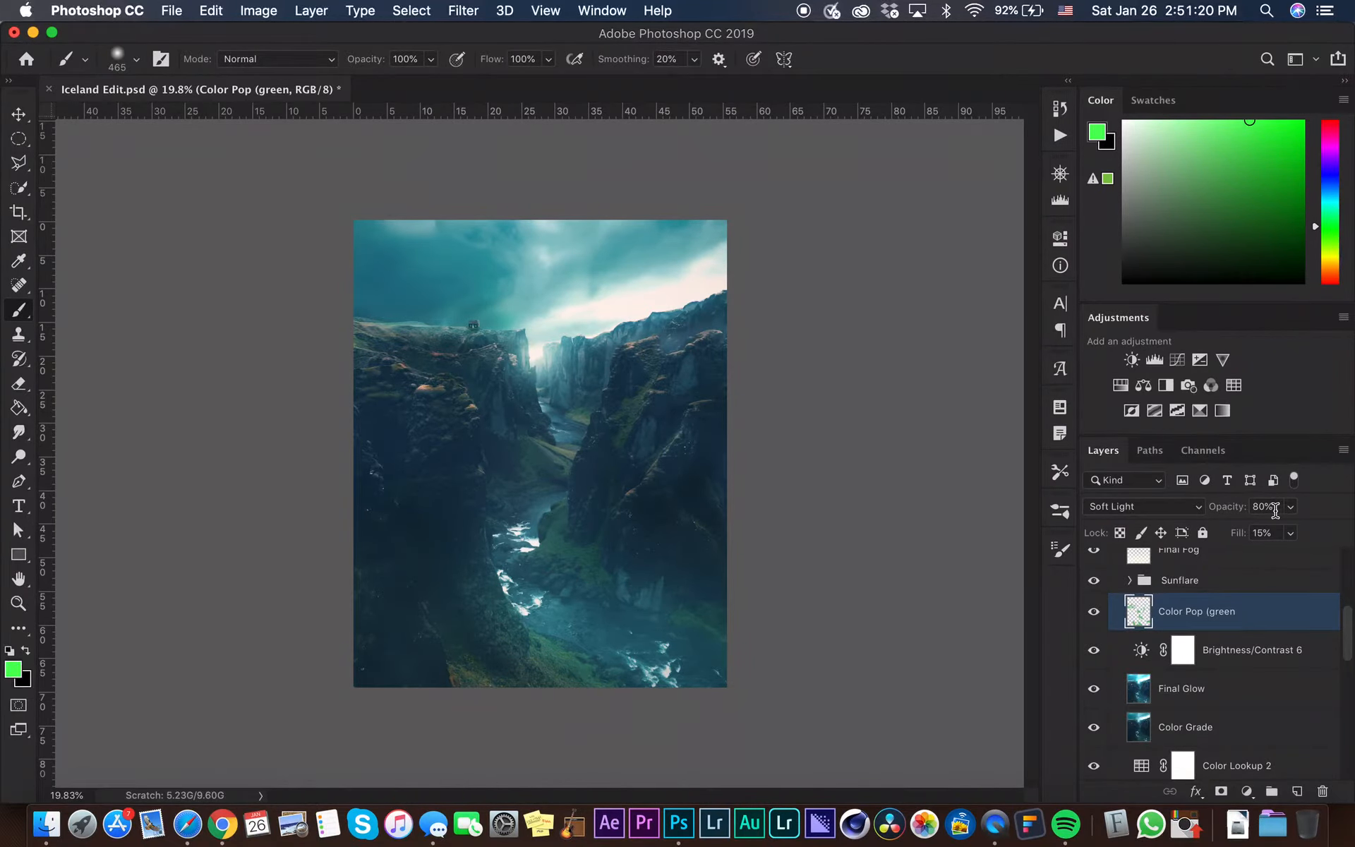
click(1271, 532)
click(1095, 580)
scroll(1169, 614, up, 1)
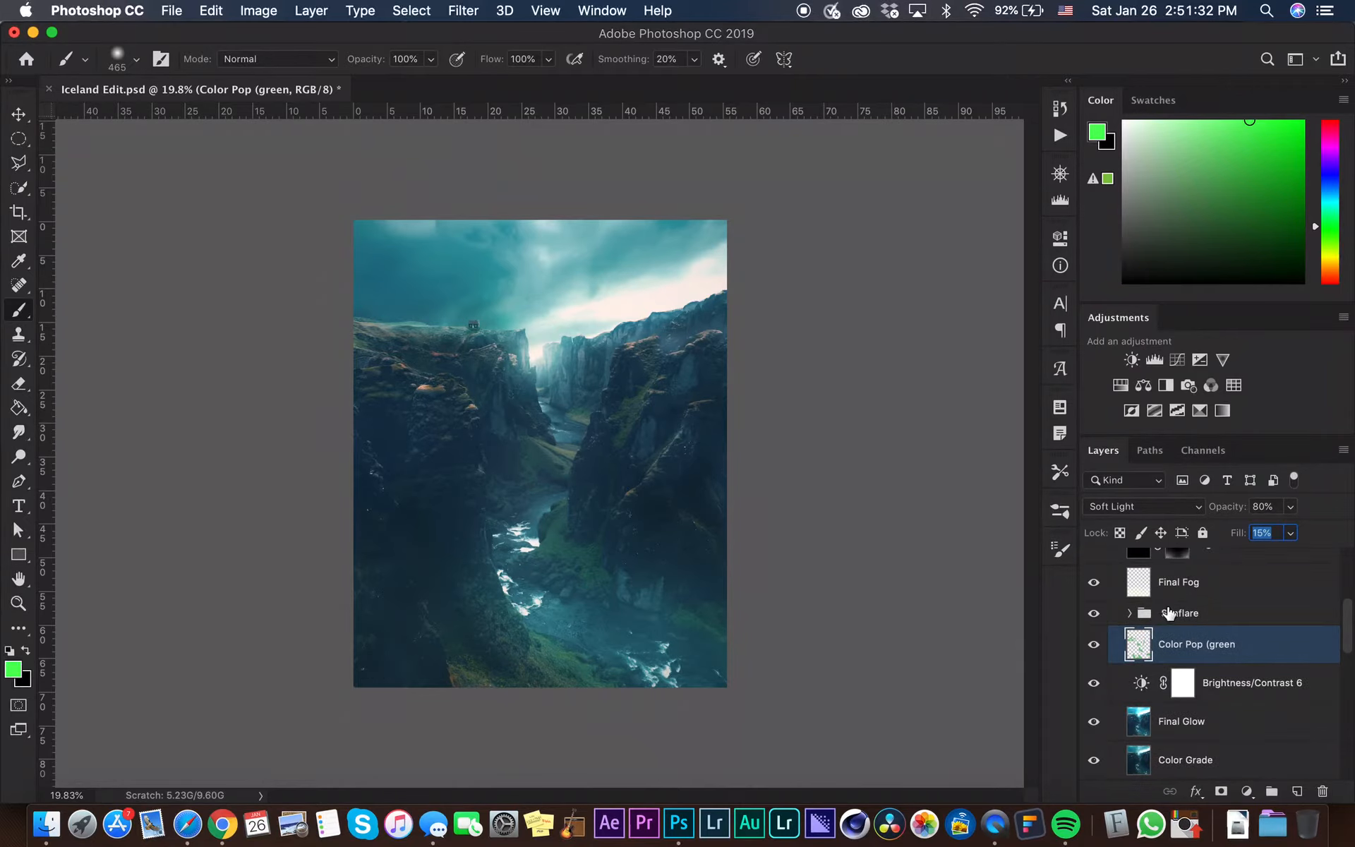
click(1095, 581)
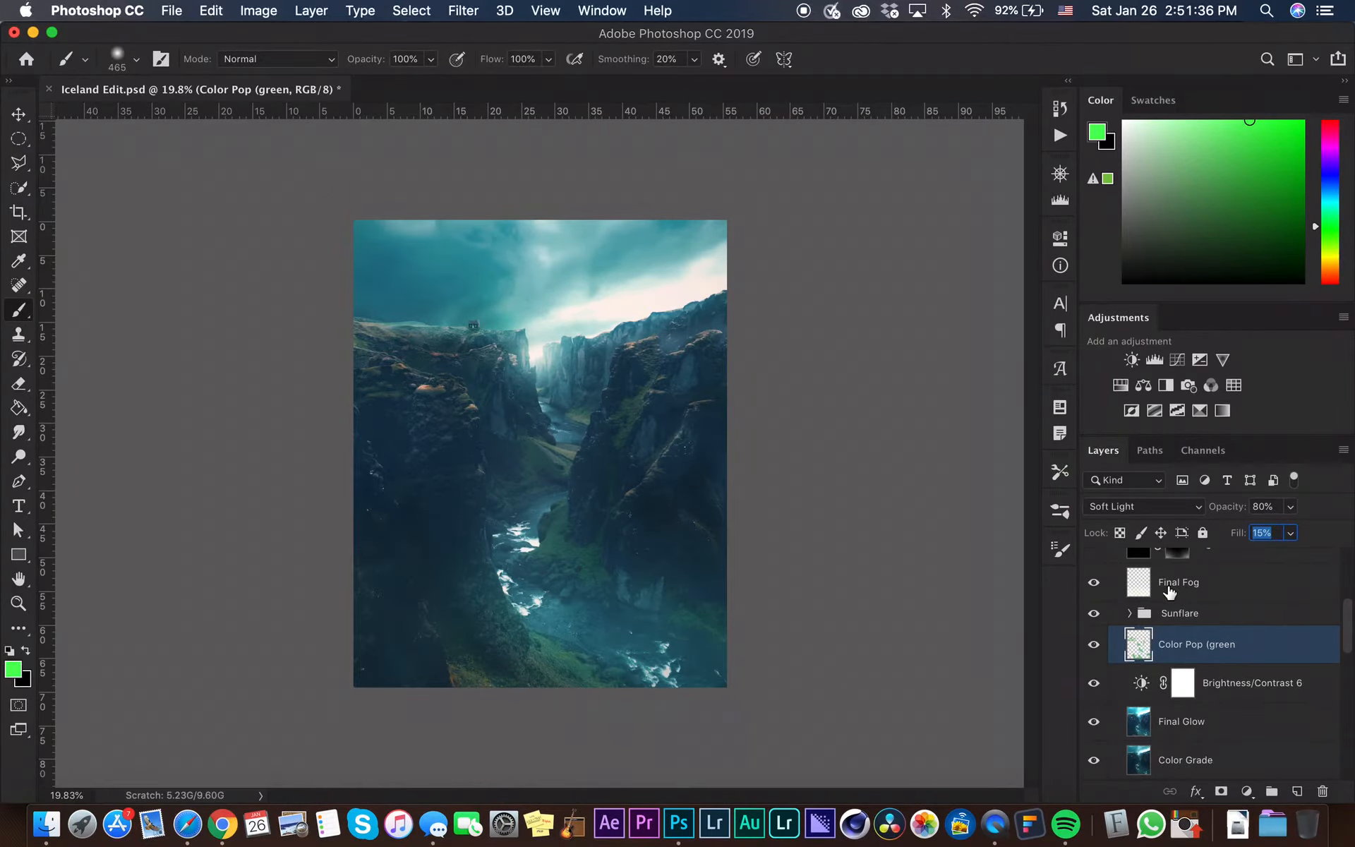
scroll(1136, 607, up, 1)
click(1095, 583)
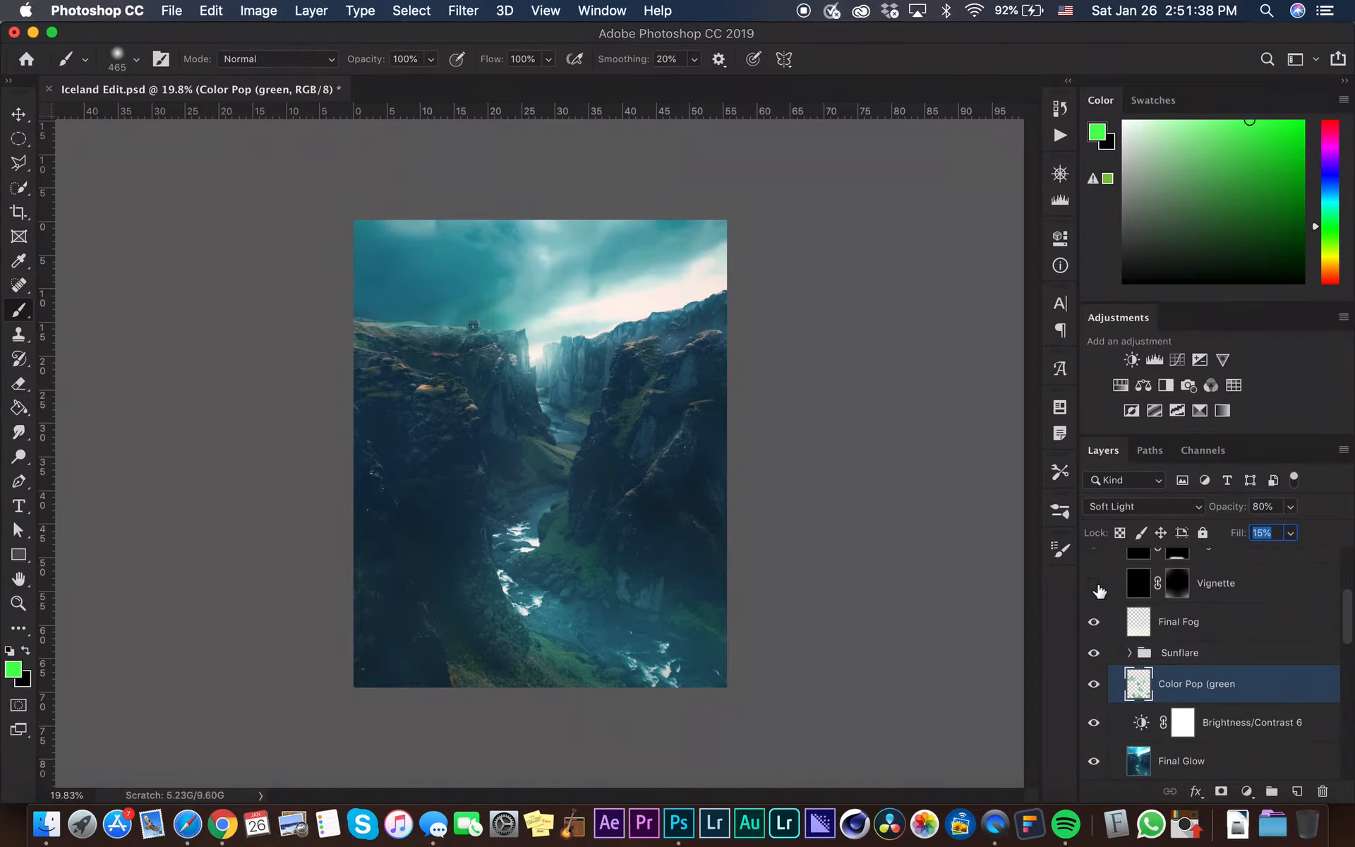
click(1095, 583)
scroll(1327, 642, up, 1)
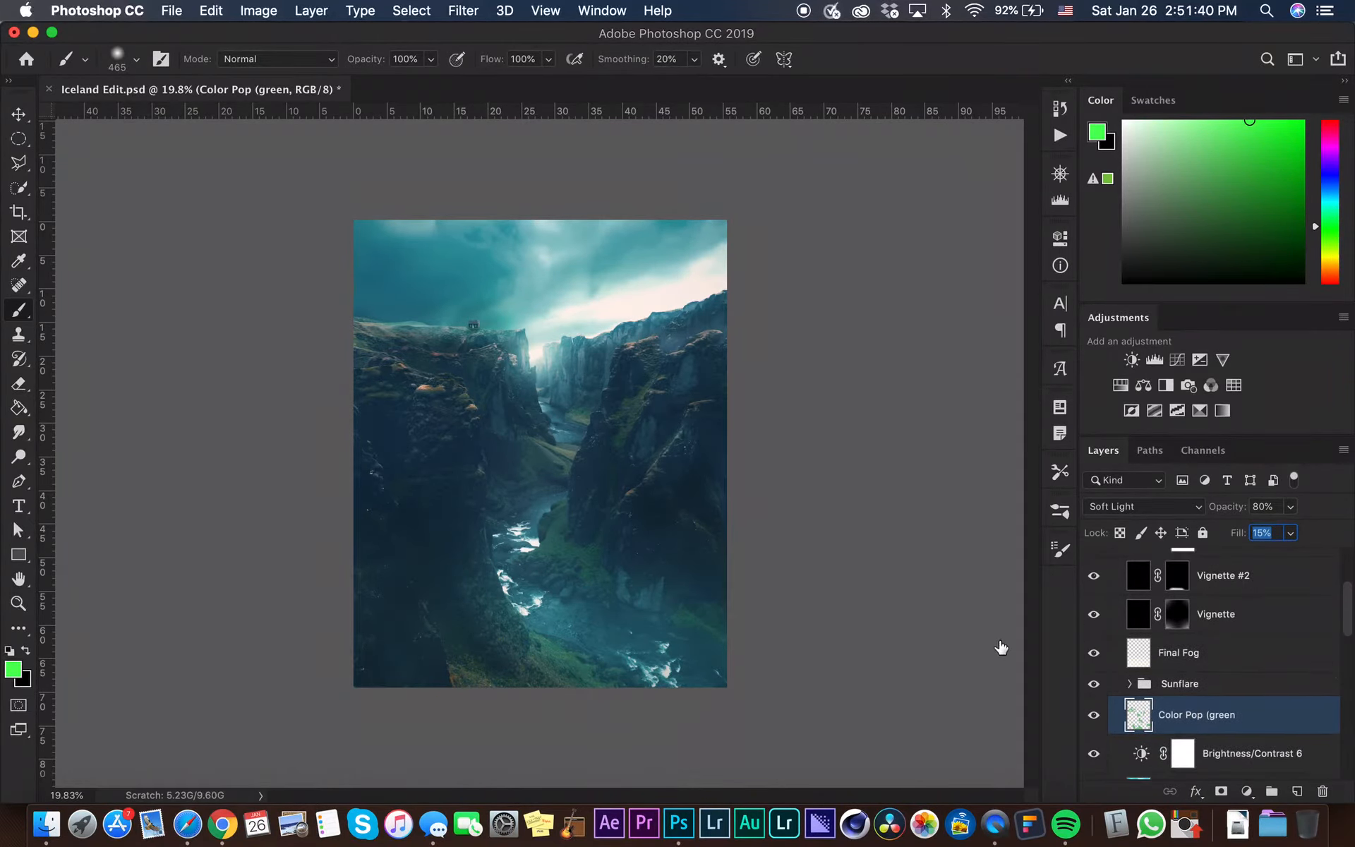
click(1094, 614)
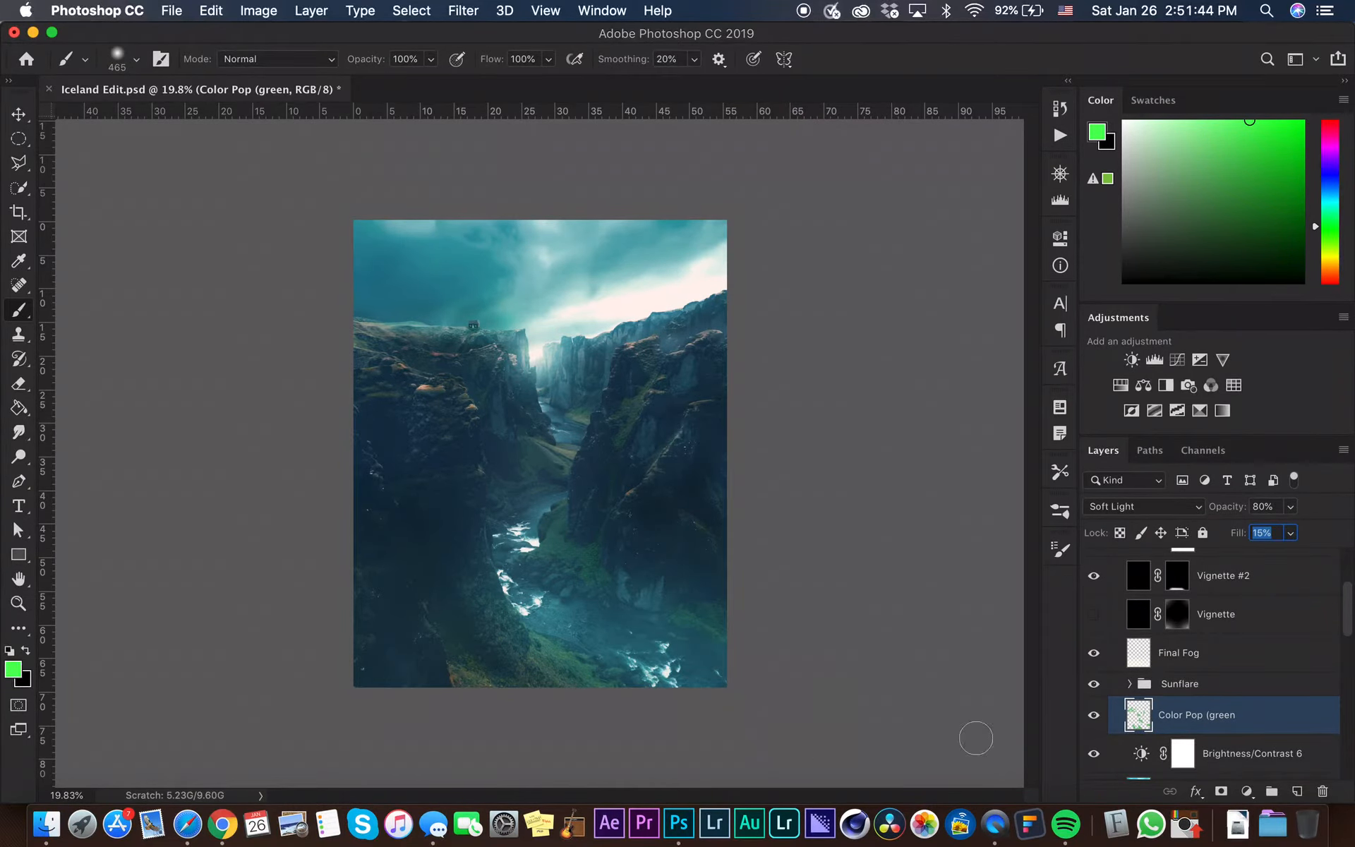
click(1094, 614)
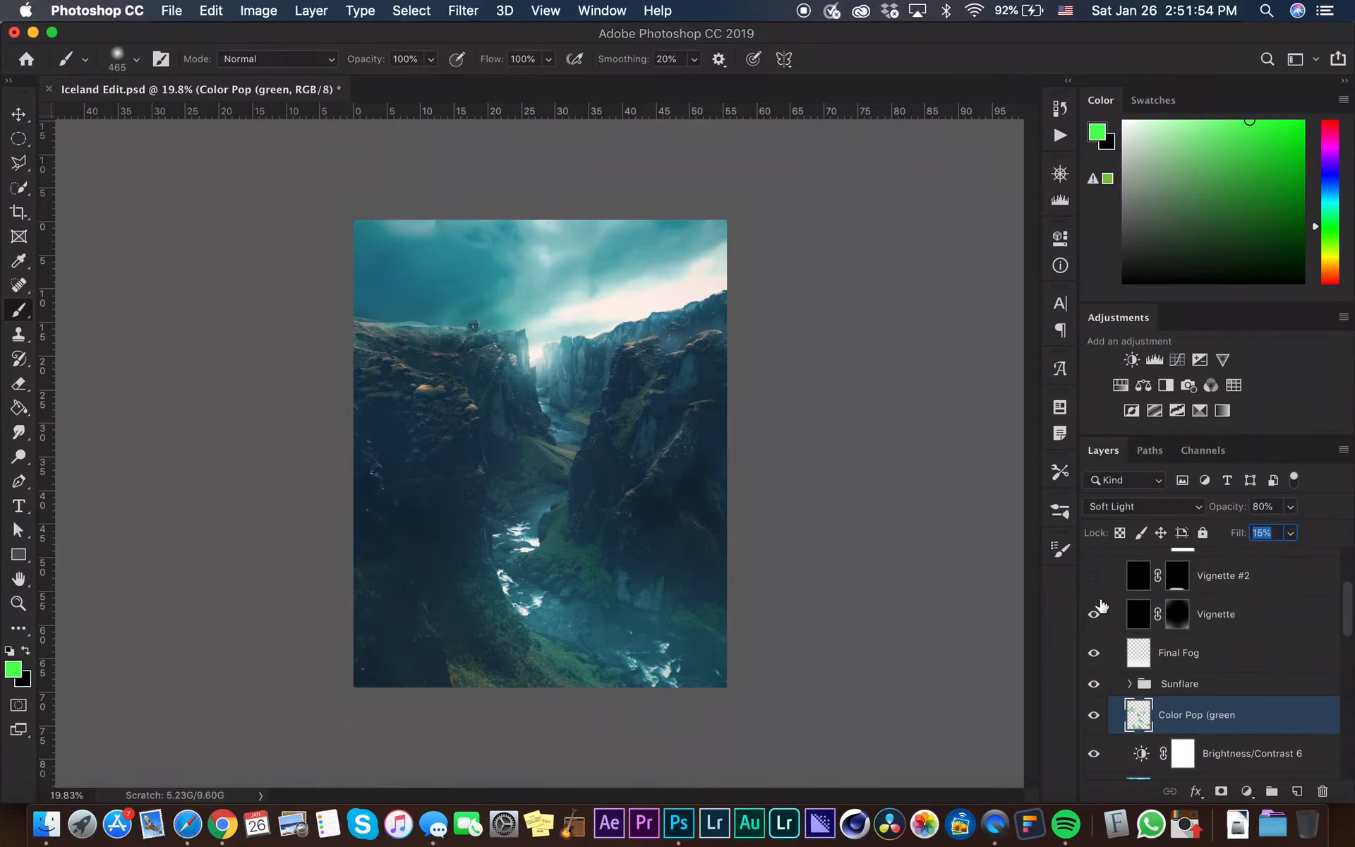
scroll(1151, 665, up, 3)
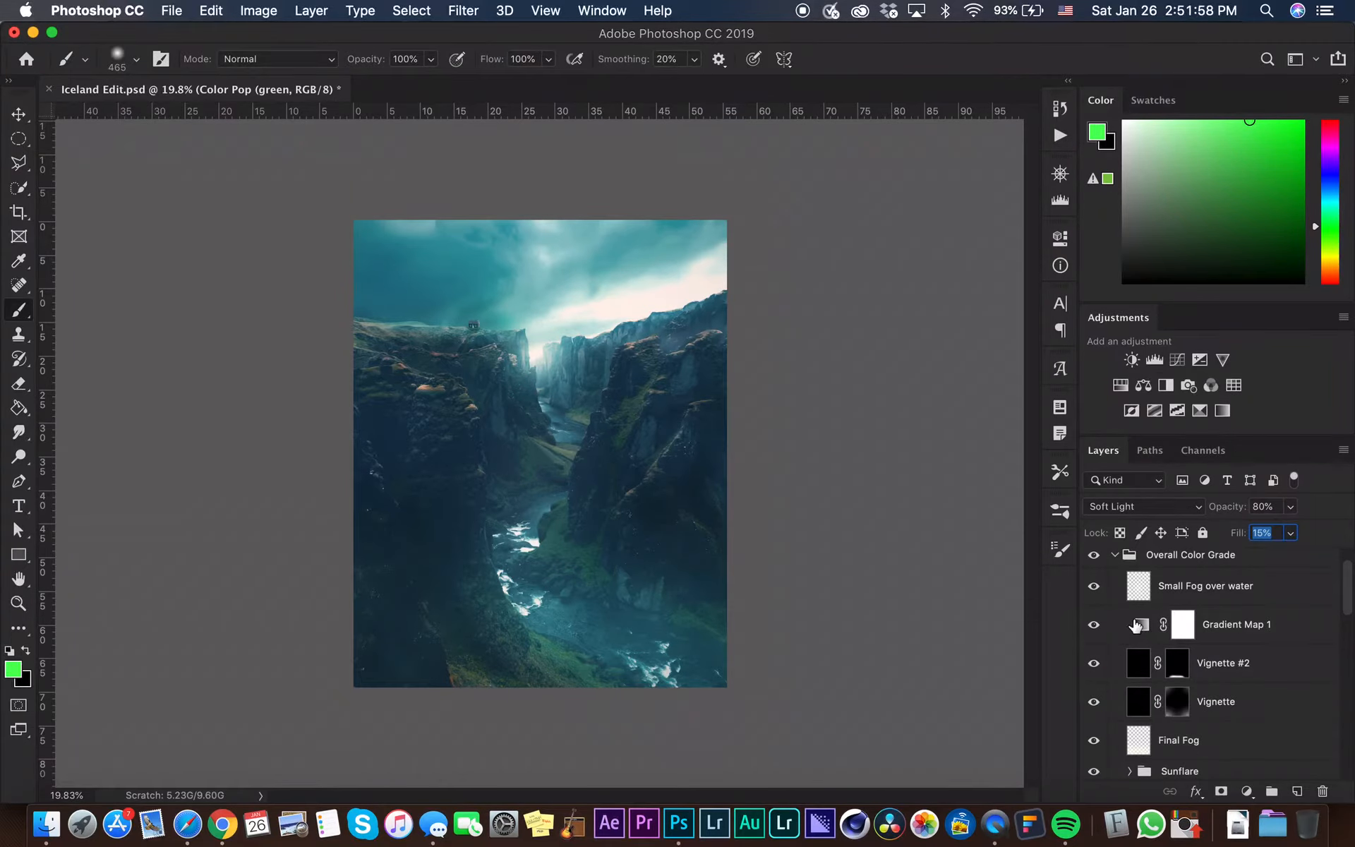
click(1094, 624)
click(1094, 624)
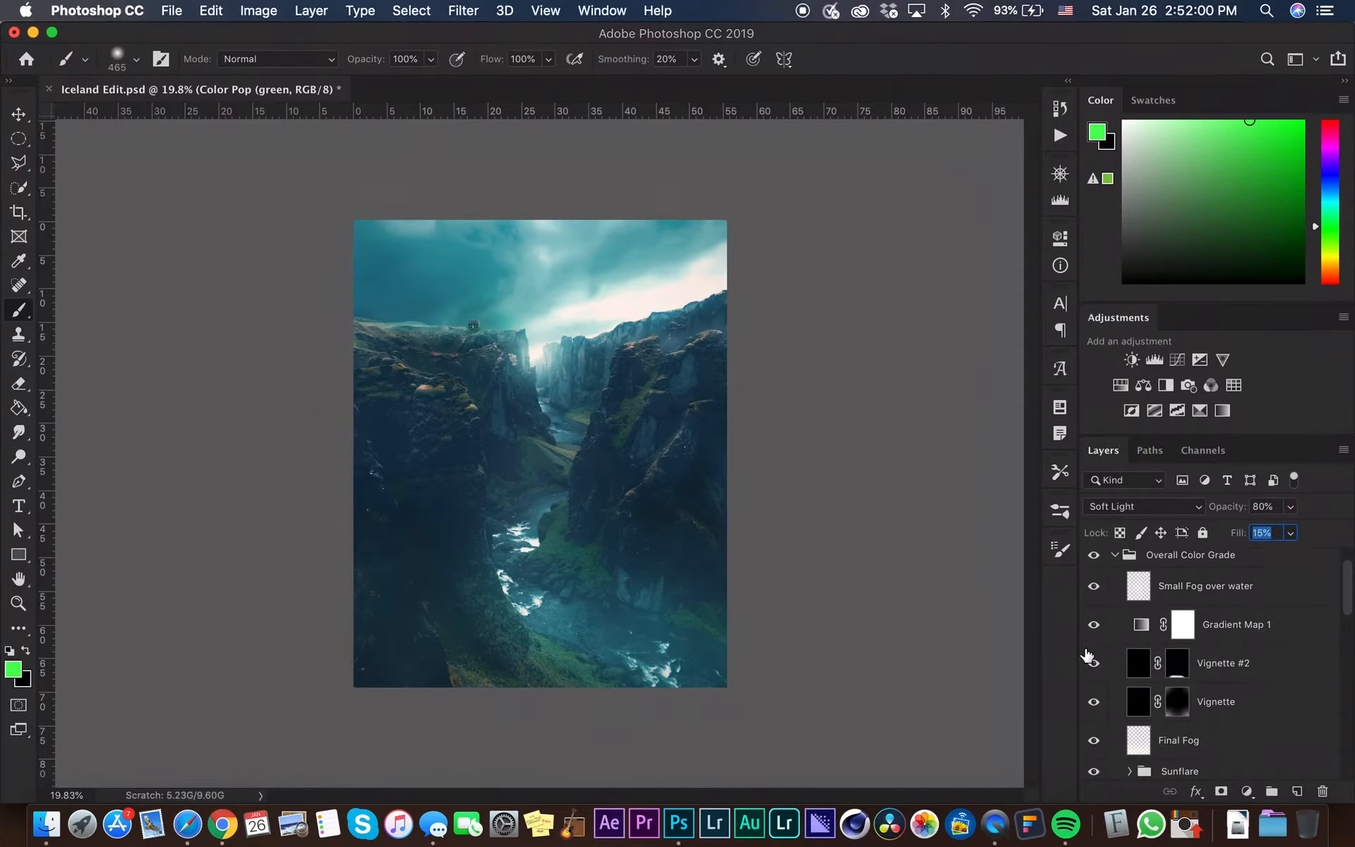
Edit Gradient Map 1 to use the Violet, Orange preset with its left stop changed to light blue 46bcff
double_click(1144, 628)
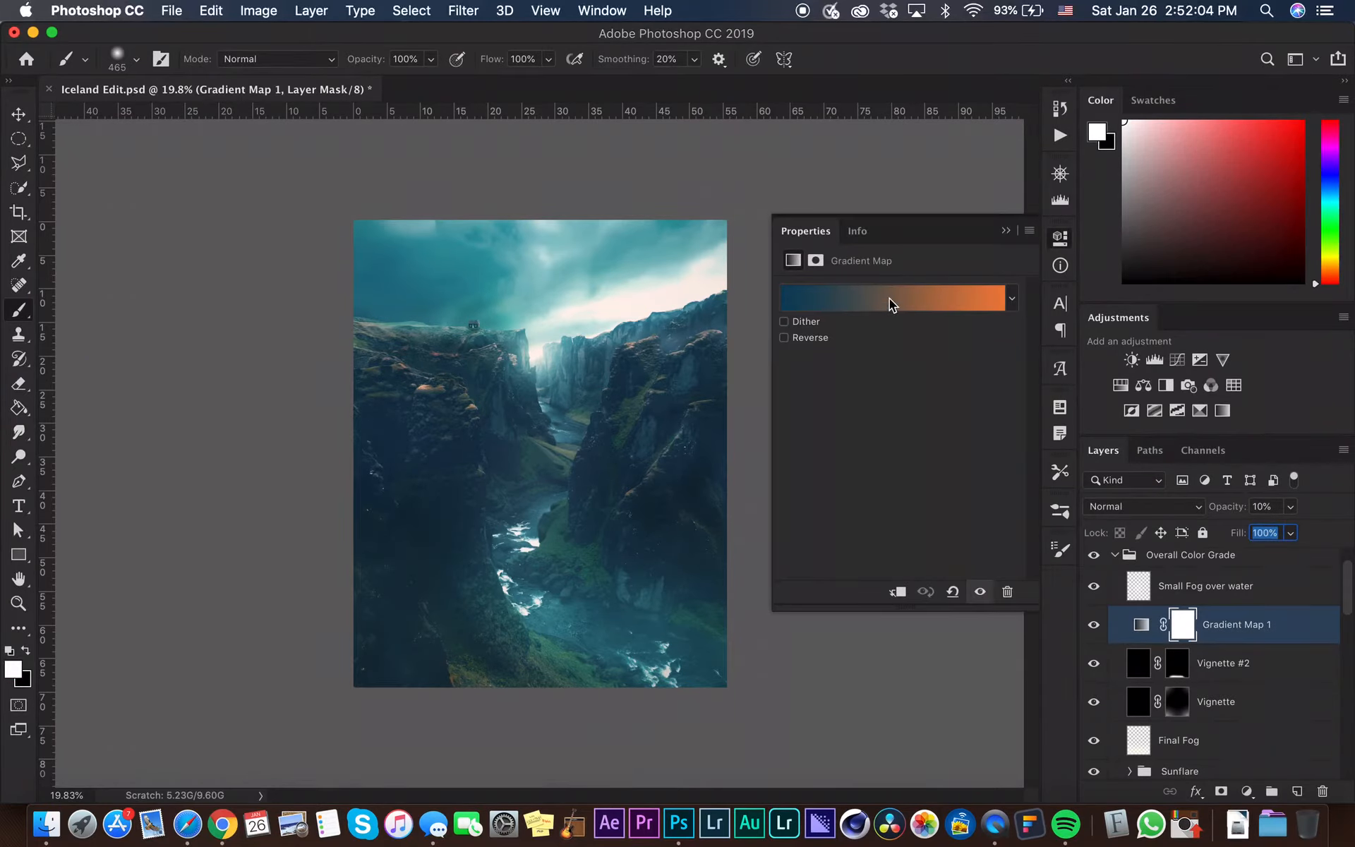
click(890, 299)
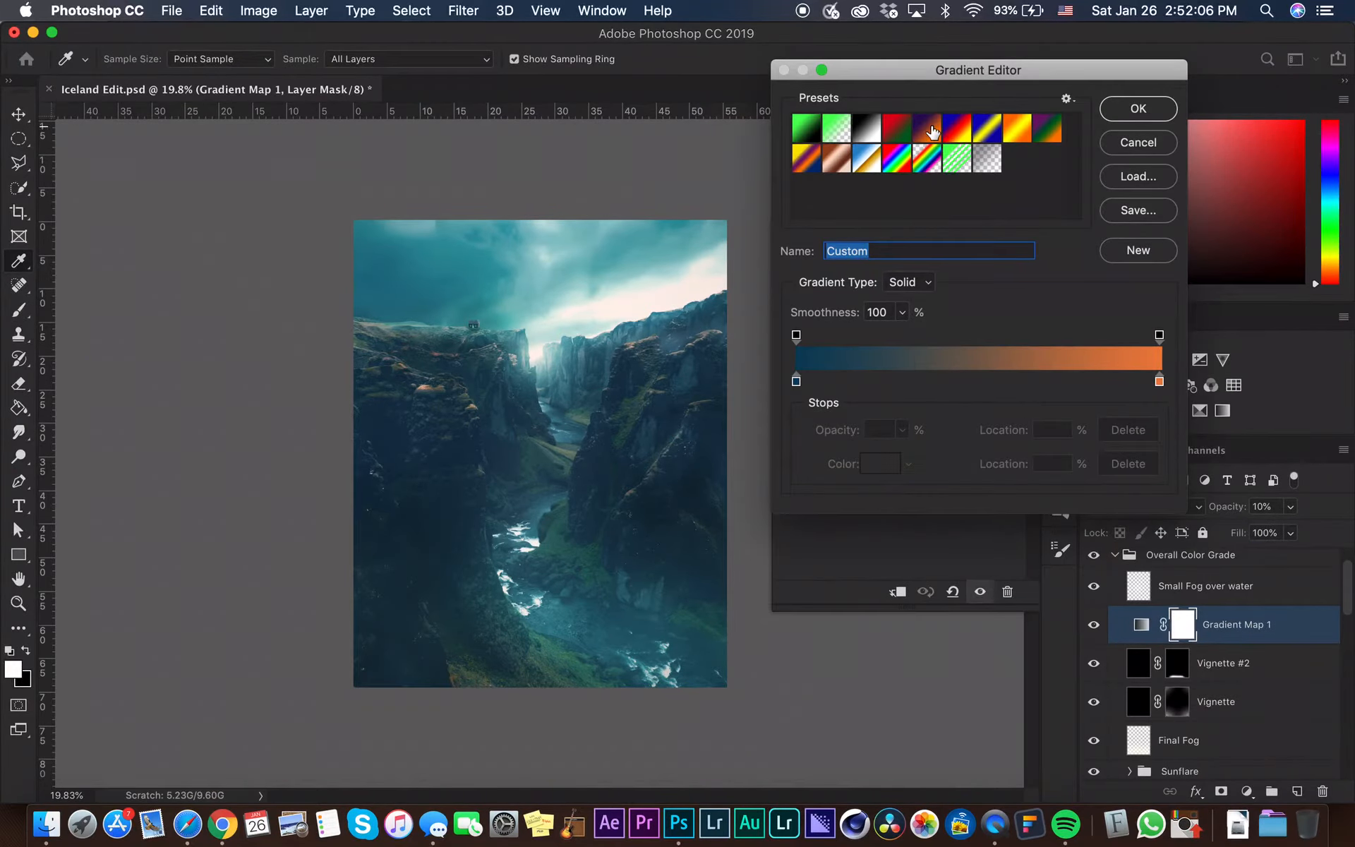
click(926, 133)
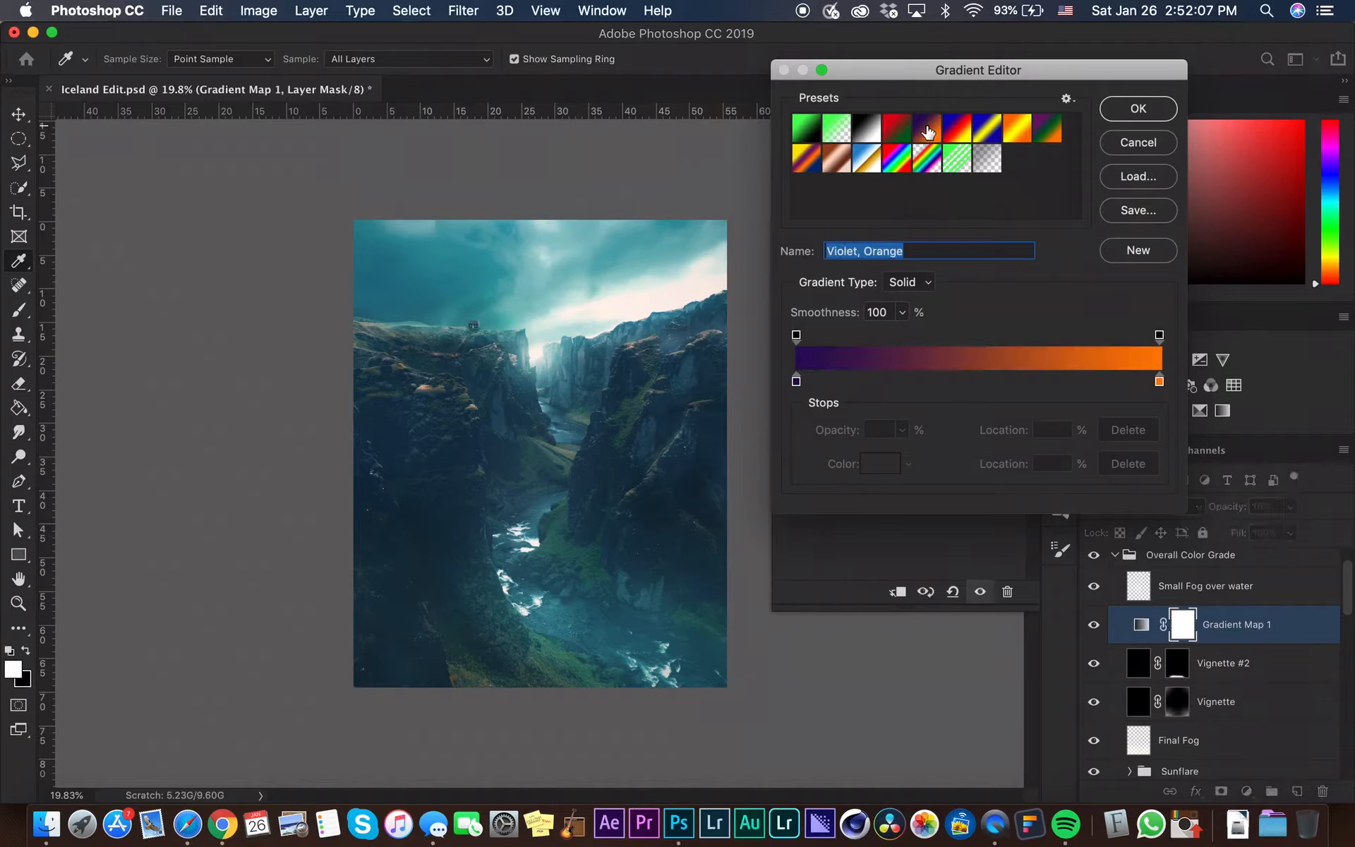
double_click(797, 379)
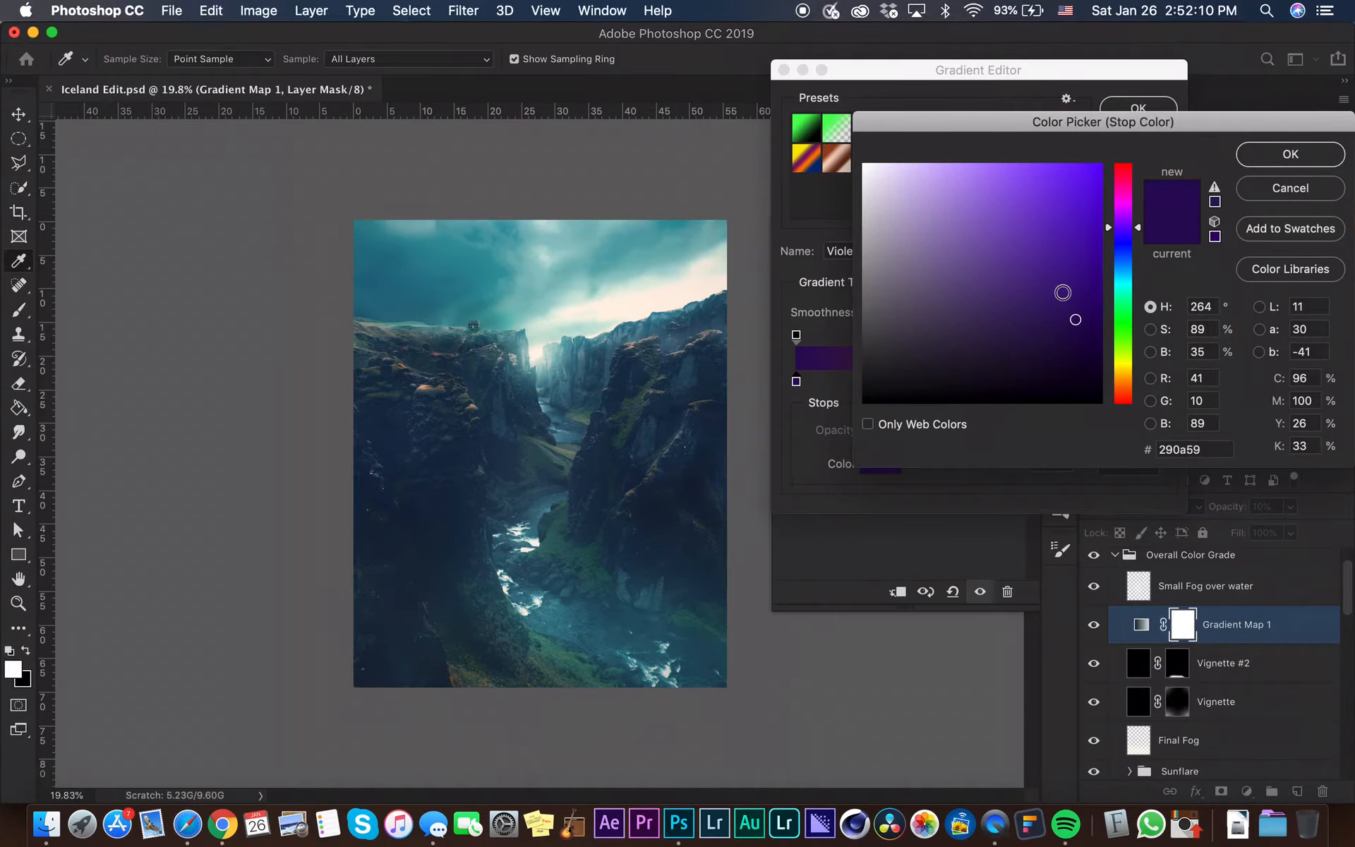
drag(1122, 240, 1122, 274)
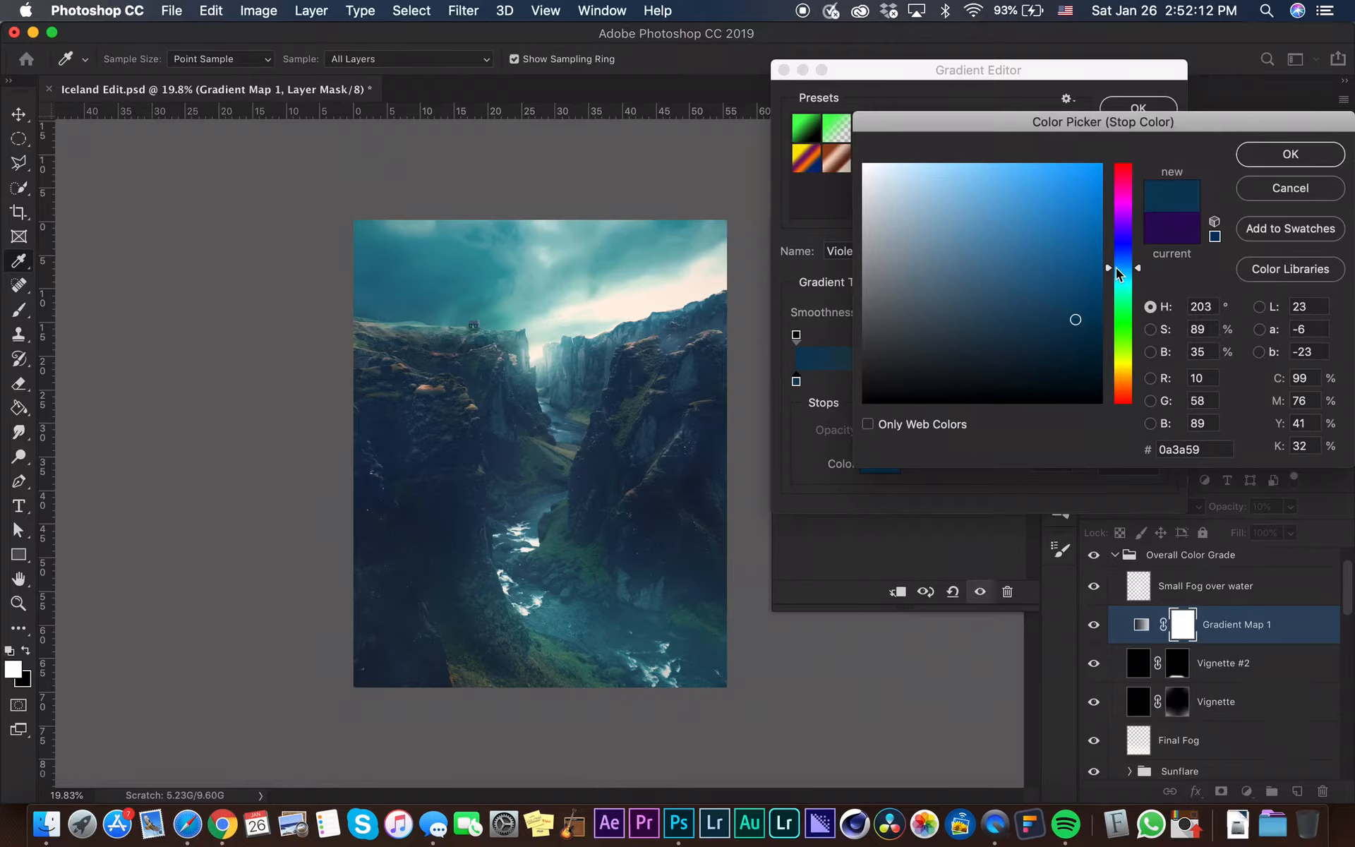
drag(1055, 181, 1036, 159)
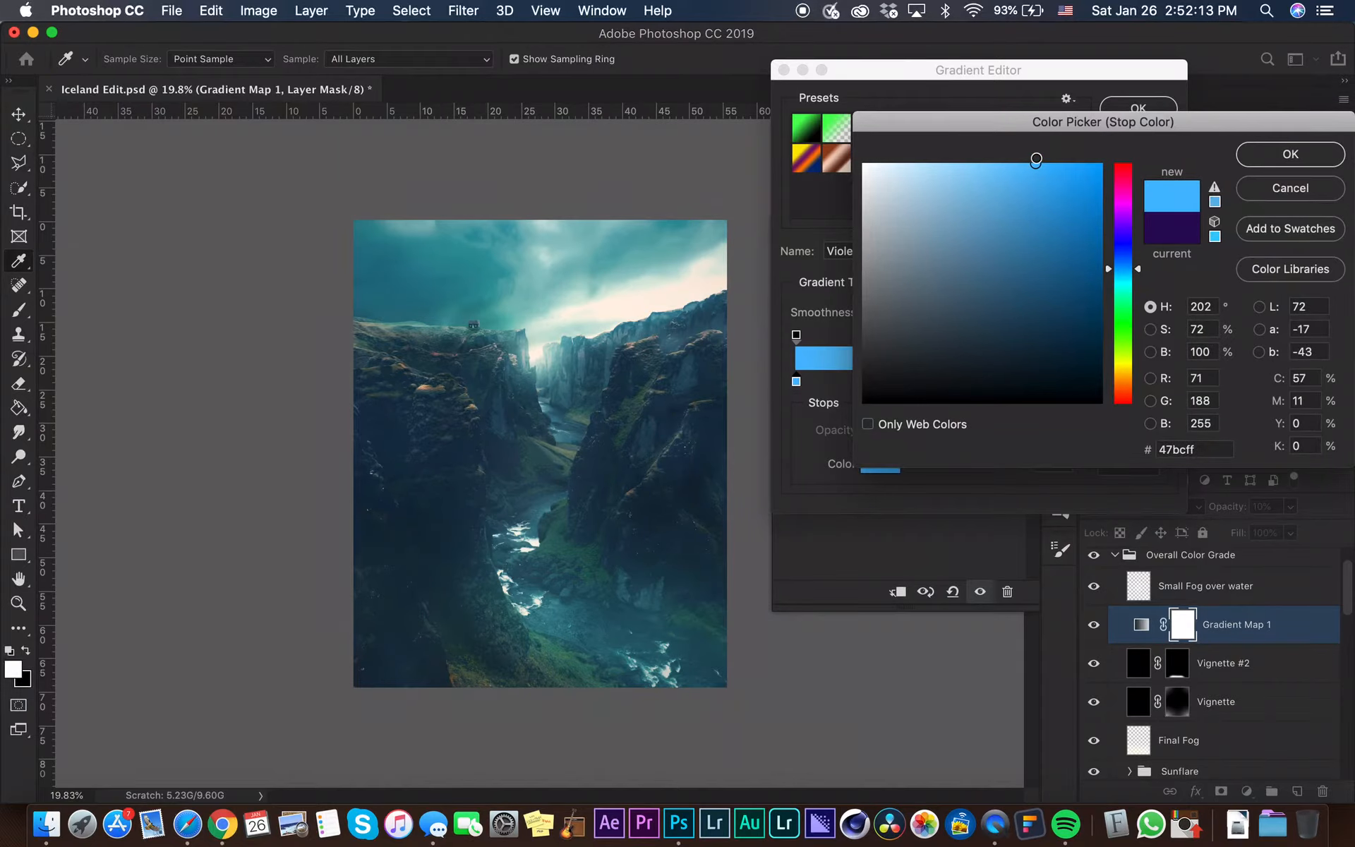
click(1278, 159)
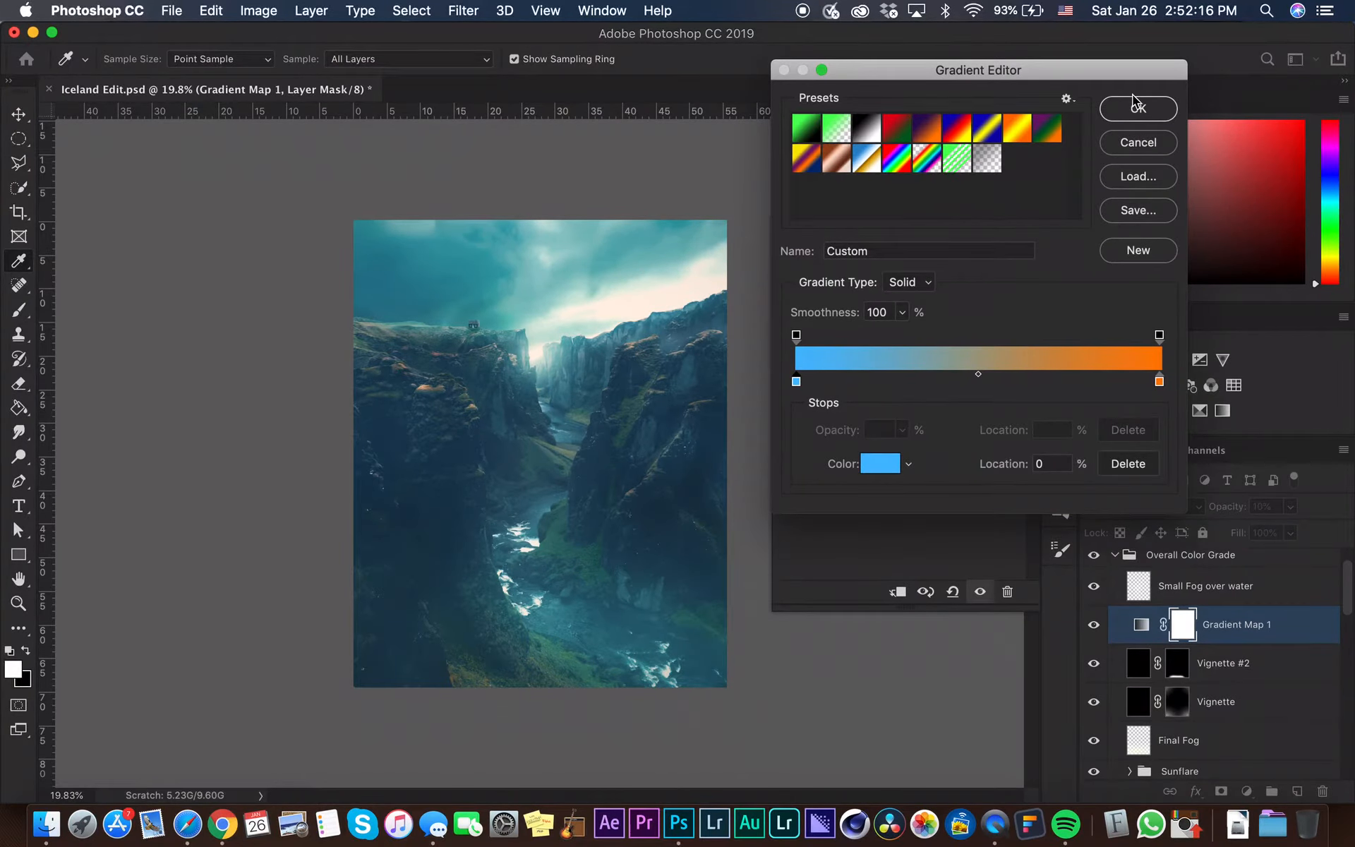
click(1136, 107)
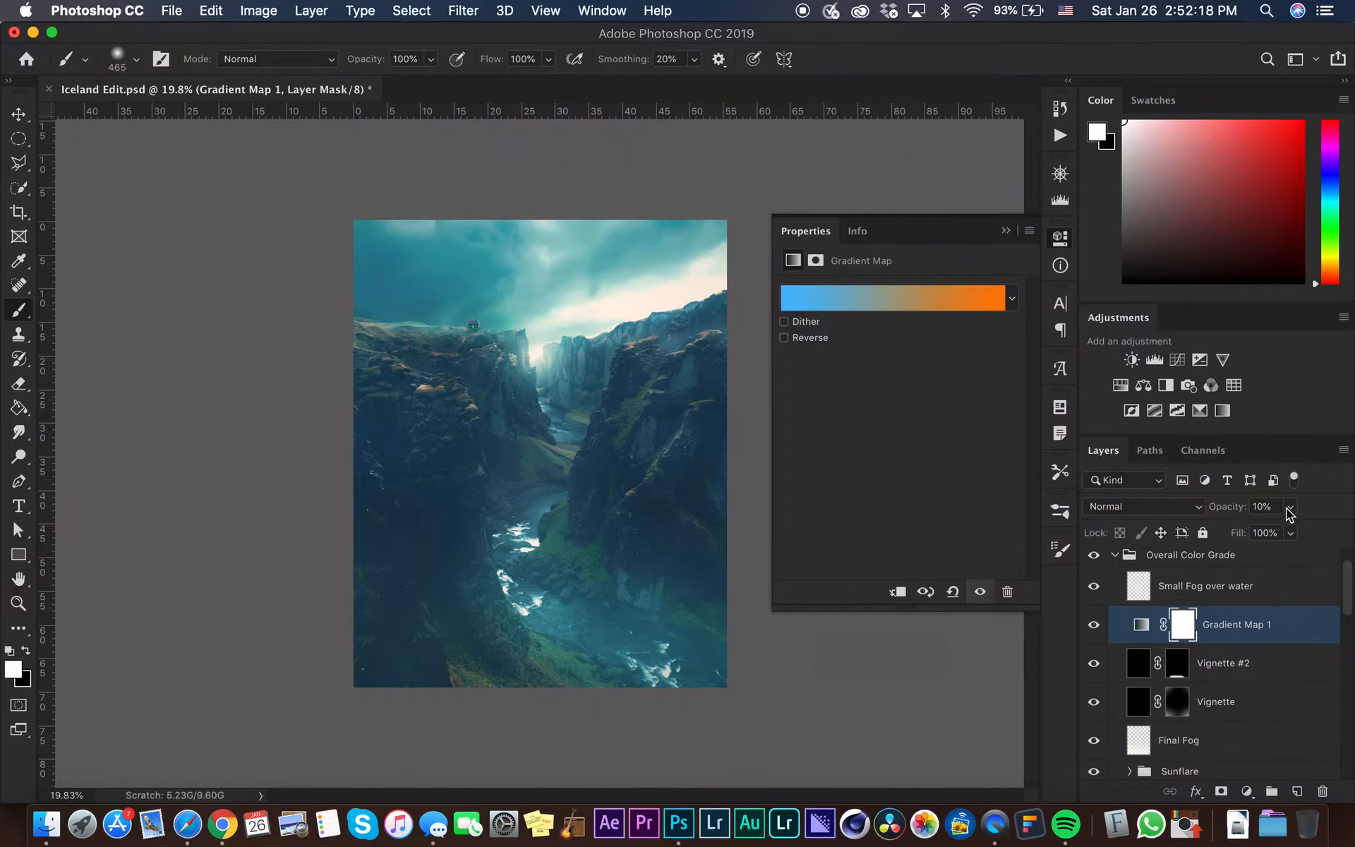
Preview Gradient Map 1 at 100% opacity and set its opacity to 10%
drag(1293, 529, 1351, 529)
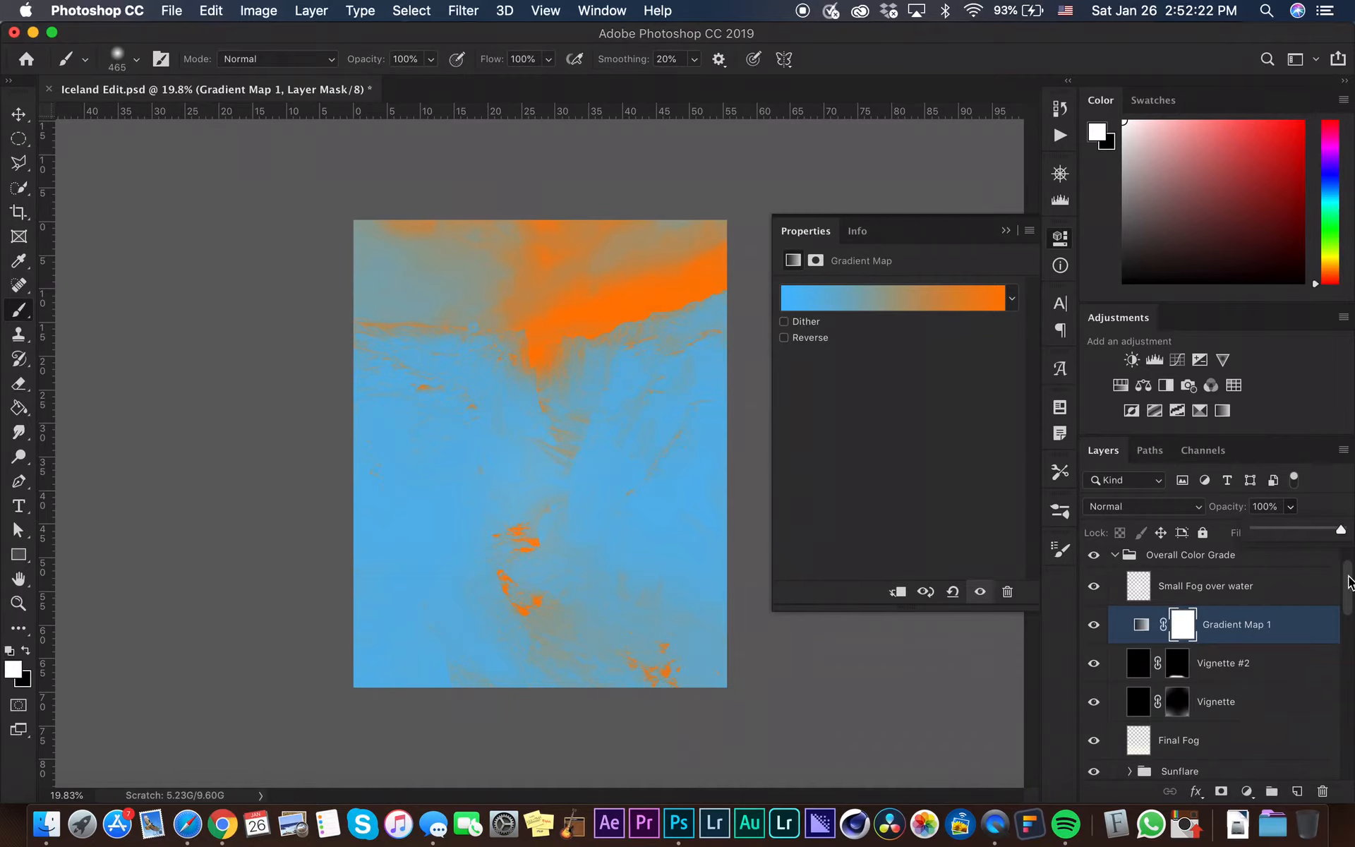
click(1312, 620)
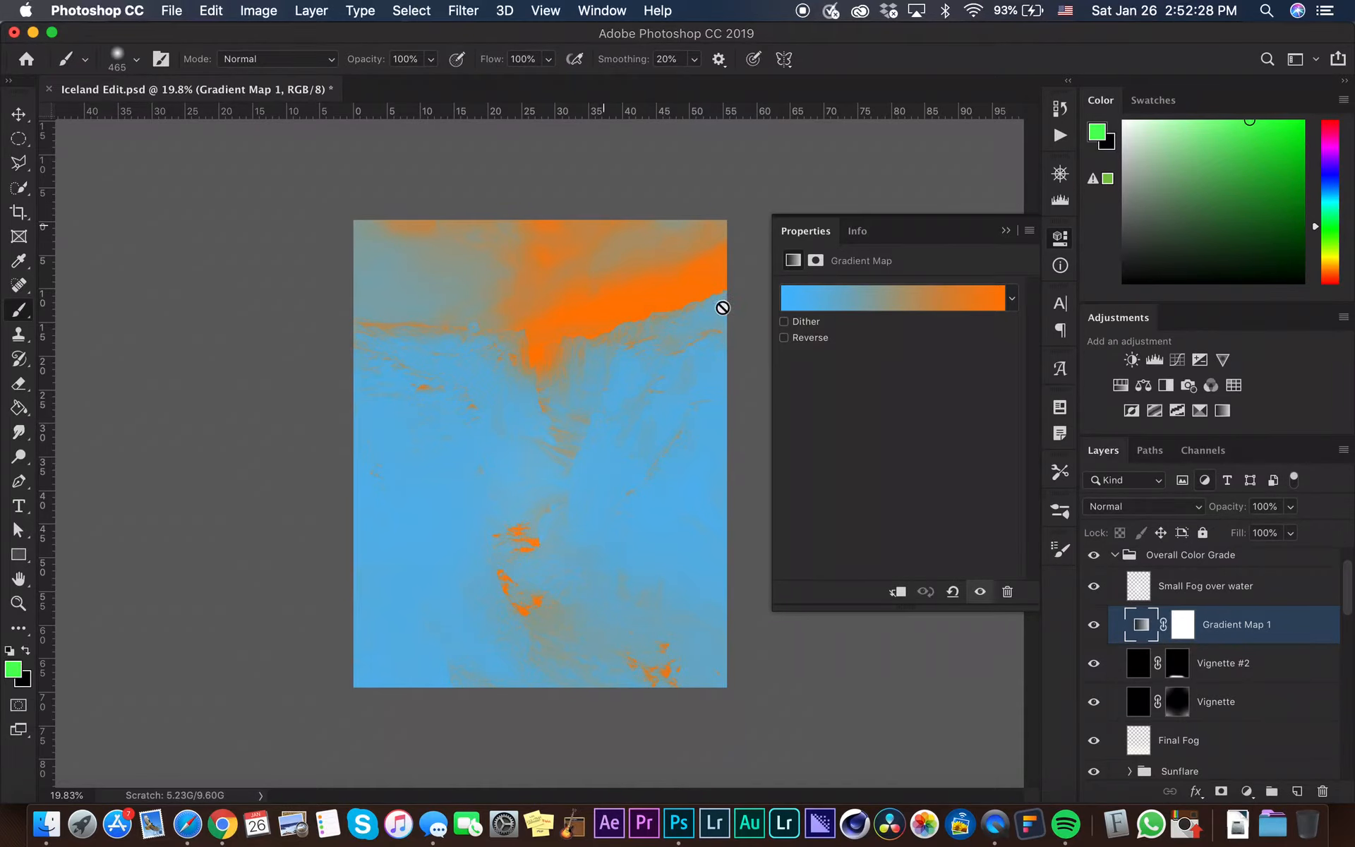
click(1278, 511)
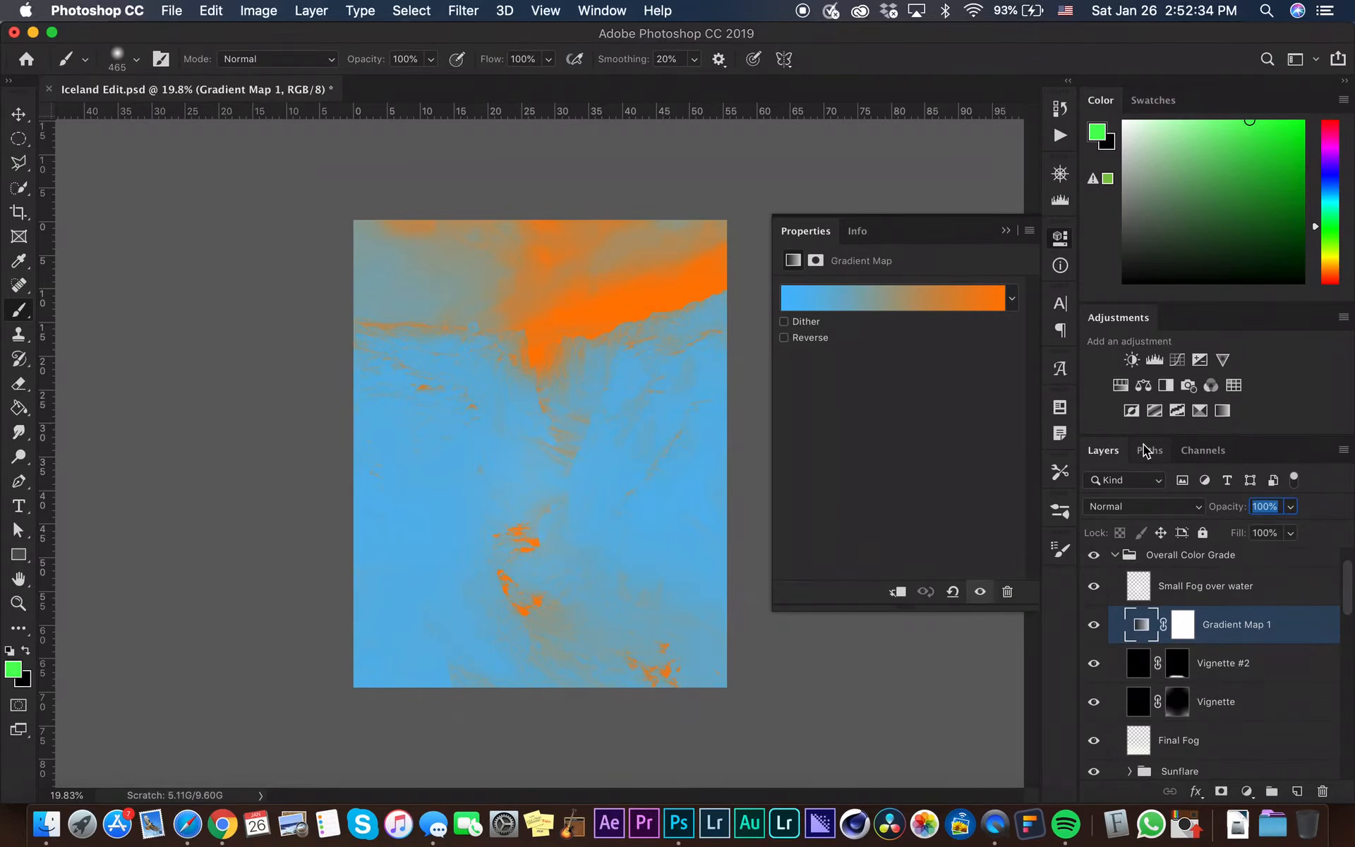
text(20)
key(BackSpace)
key(BackSpace)
text(10)
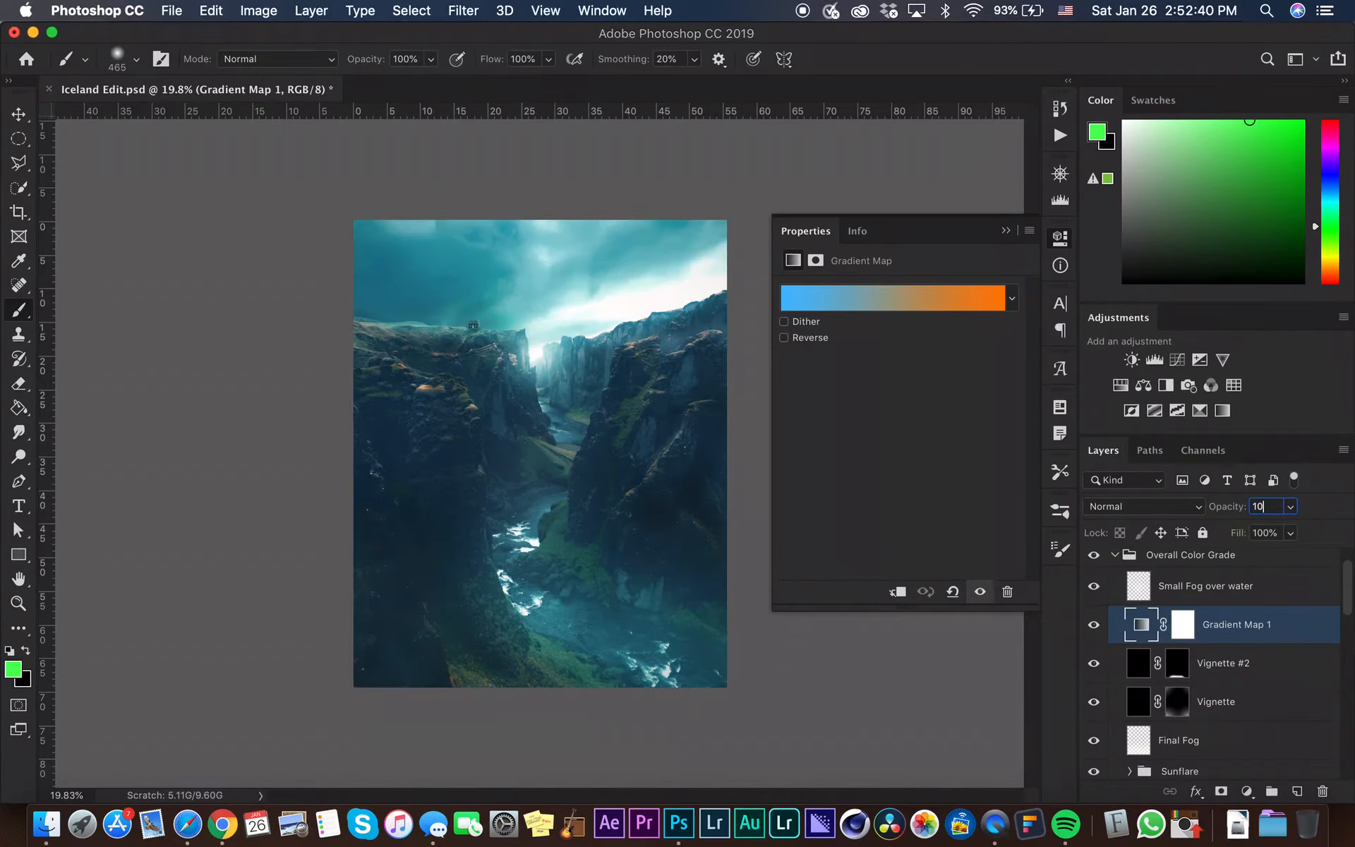
key(Return)
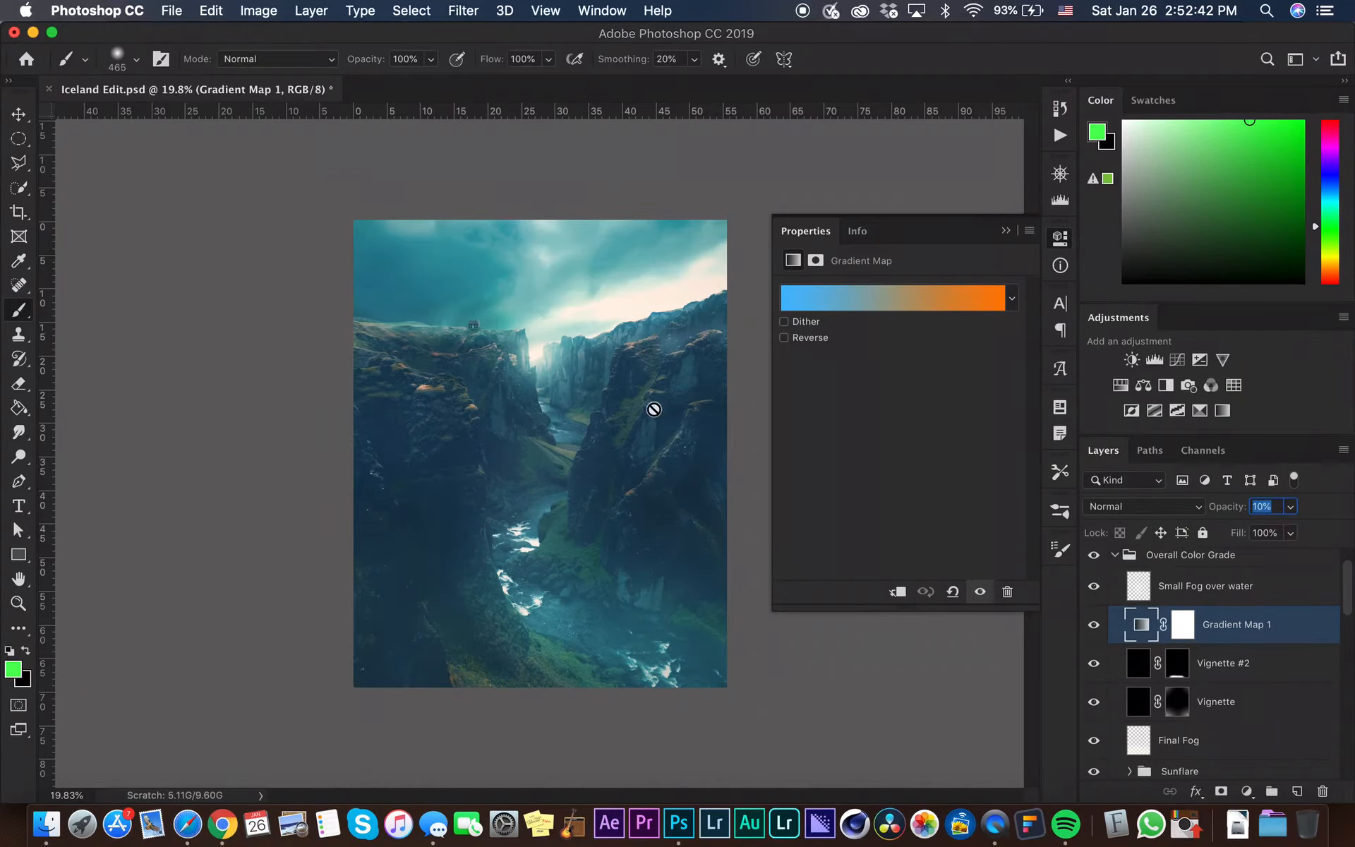
Select the Small Fog over water layer and toggle its visibility to compare
click(1007, 231)
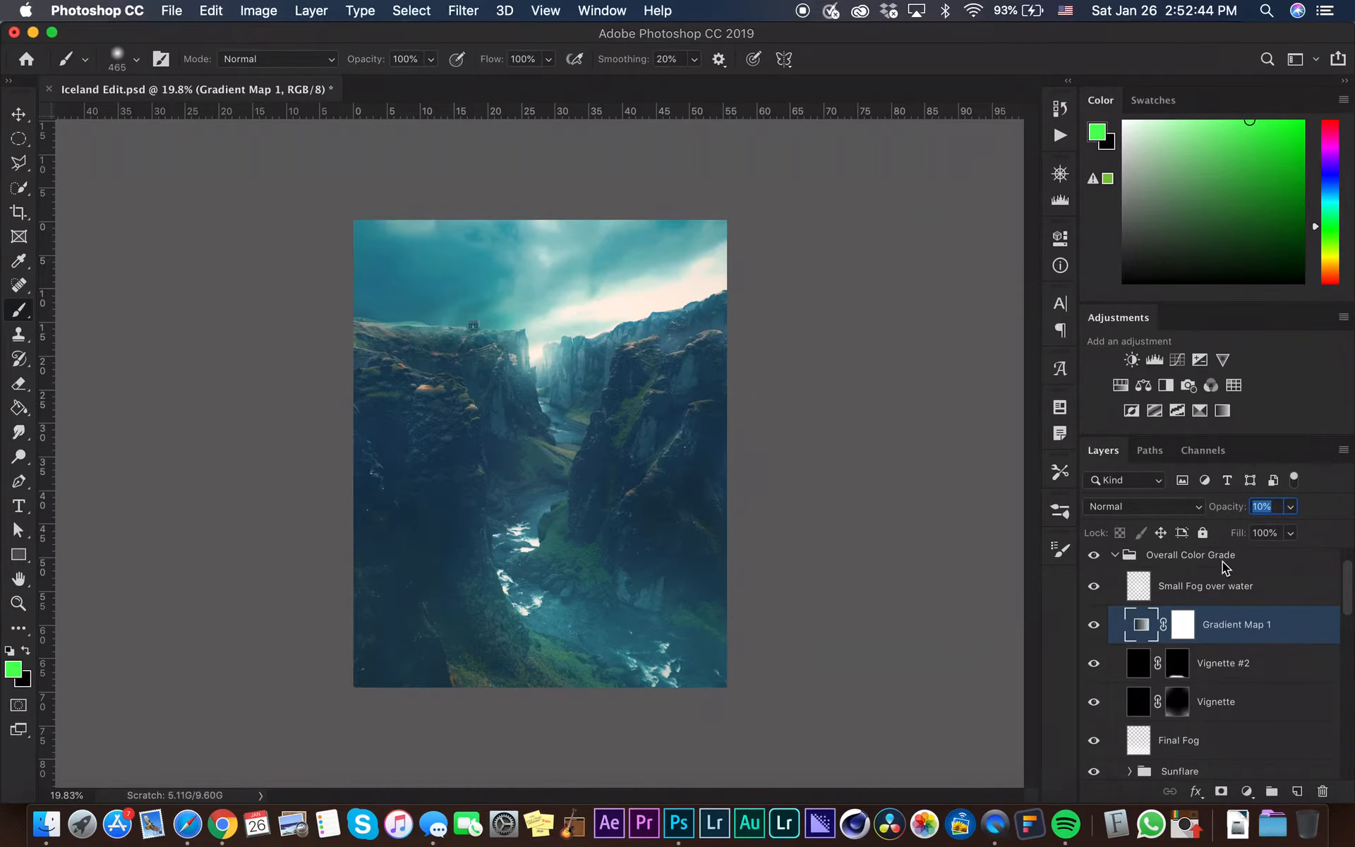
click(1133, 592)
click(1095, 587)
click(1096, 590)
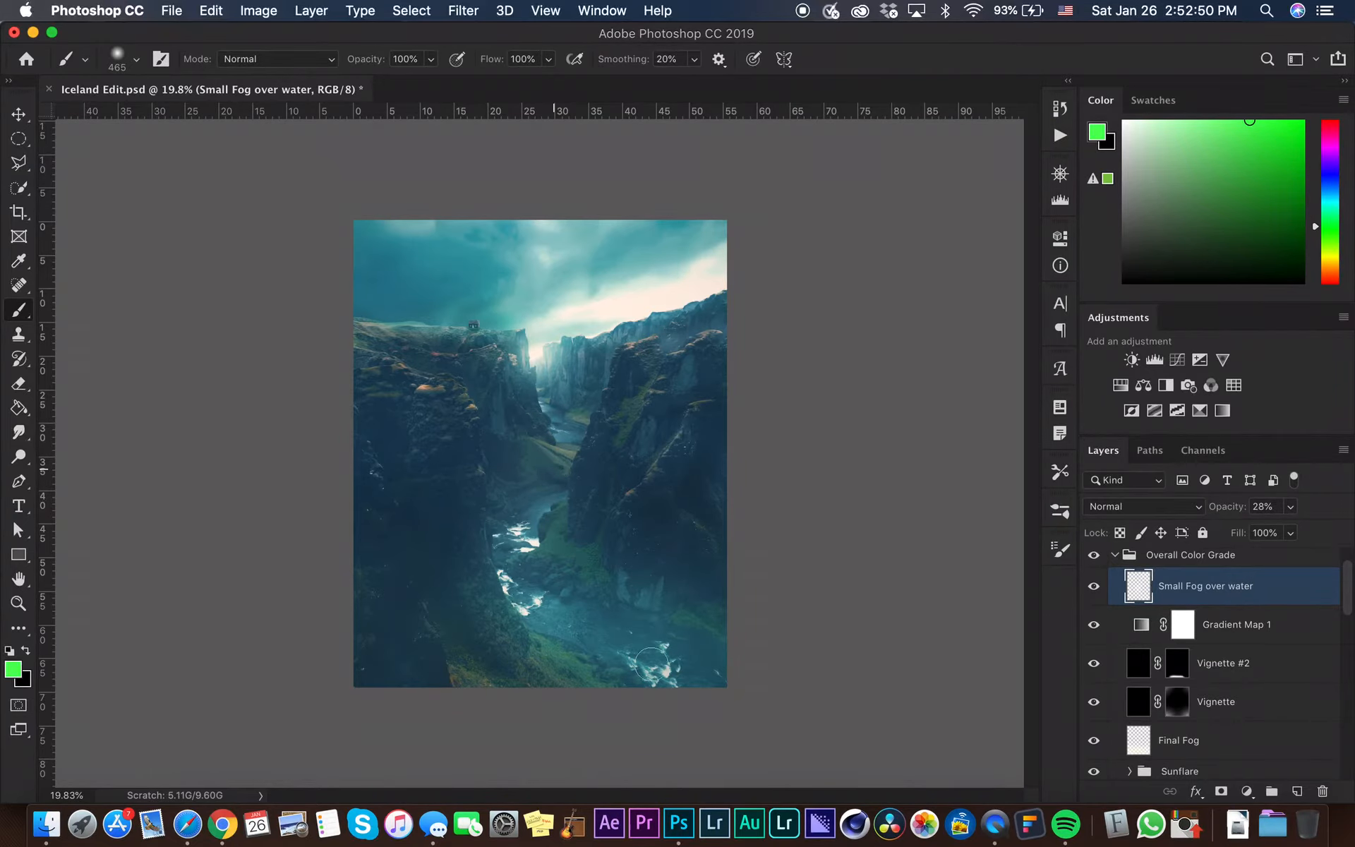
click(1096, 595)
click(1096, 597)
Collapse the Overall Color Grade group and stamp all visible layers onto a new layer above it
click(1109, 558)
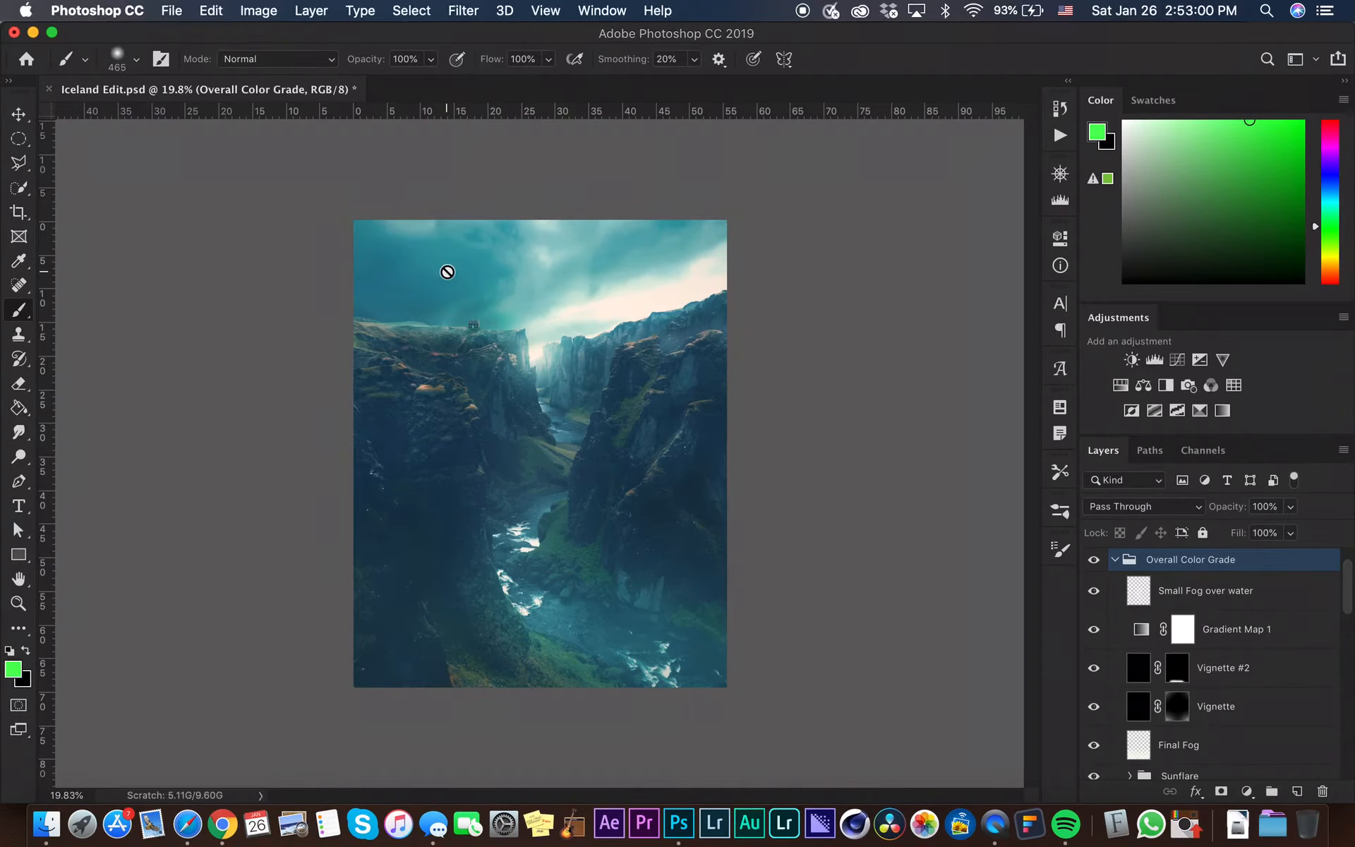
click(1116, 559)
click(1093, 567)
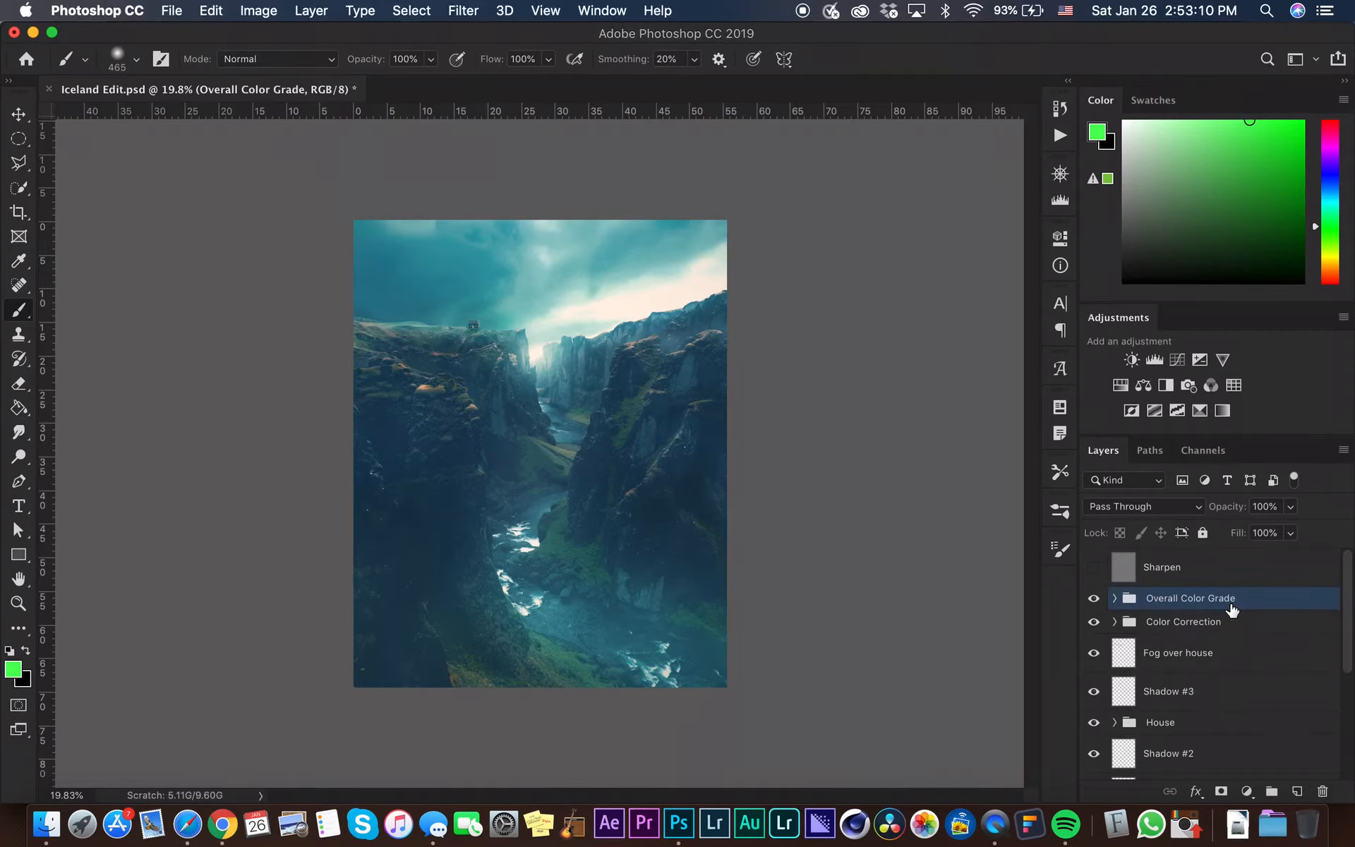
key(alt+shift+super+n)
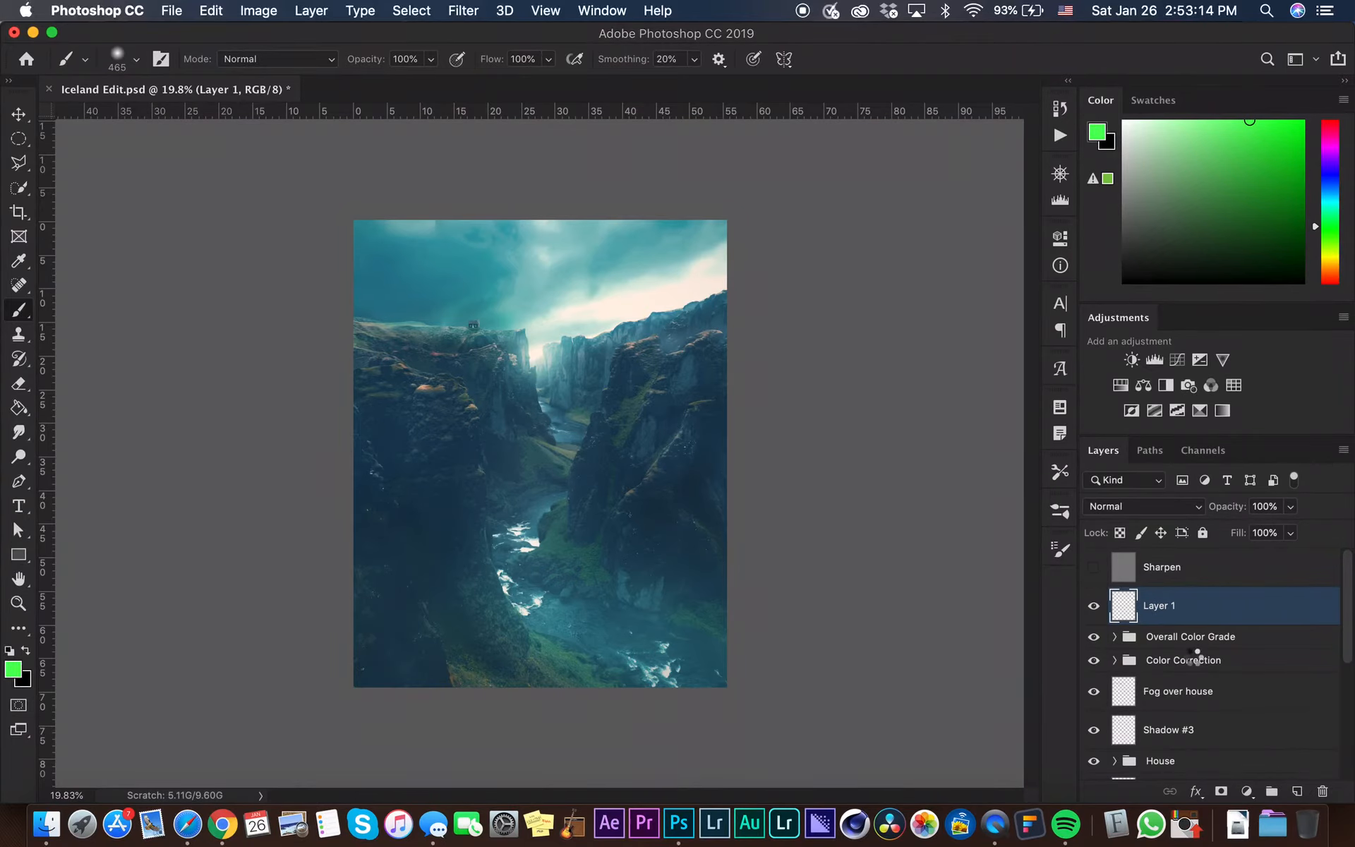
key(super+alt+shift+e)
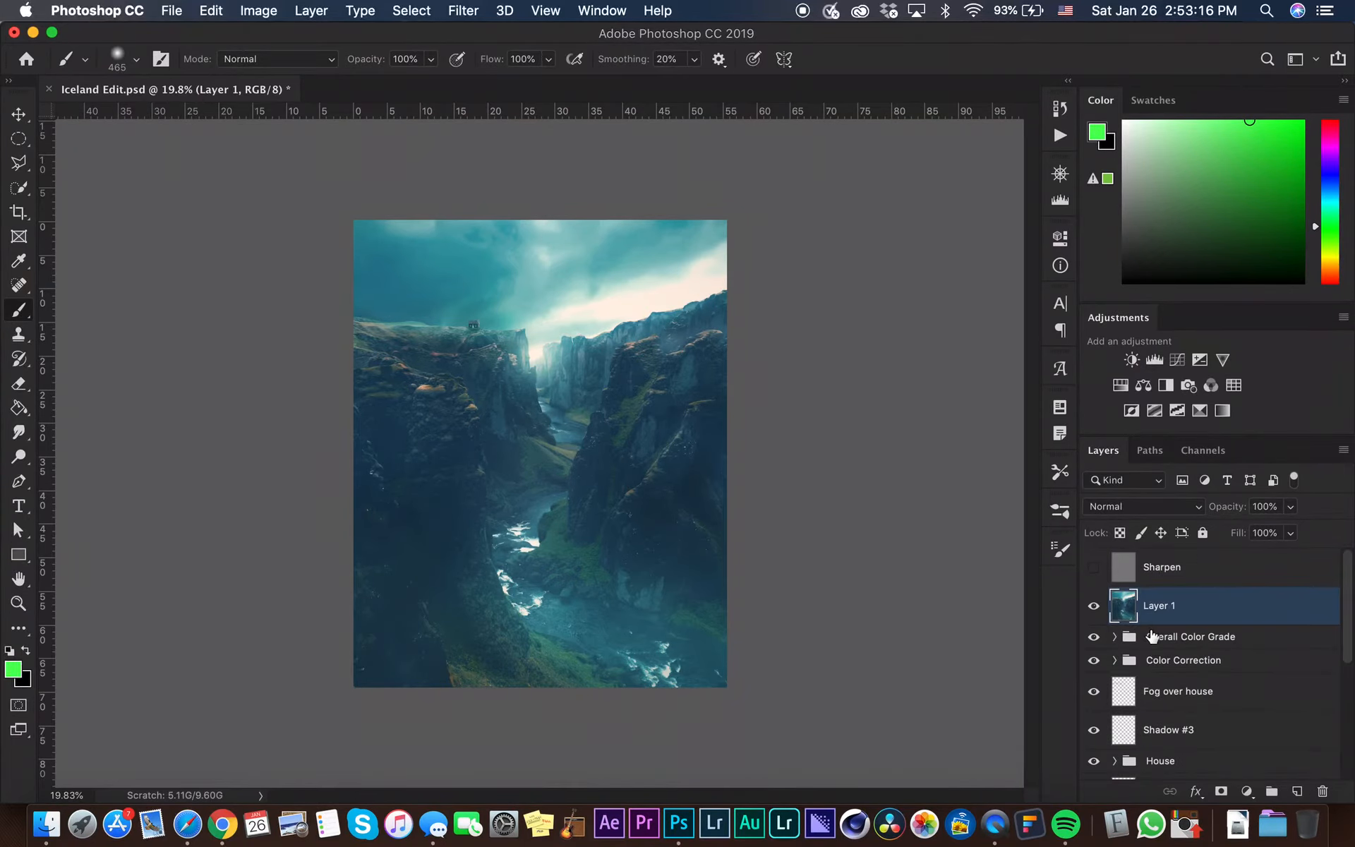
Rename the stamped layer to Sharpen
double_click(1159, 605)
text(Sha)
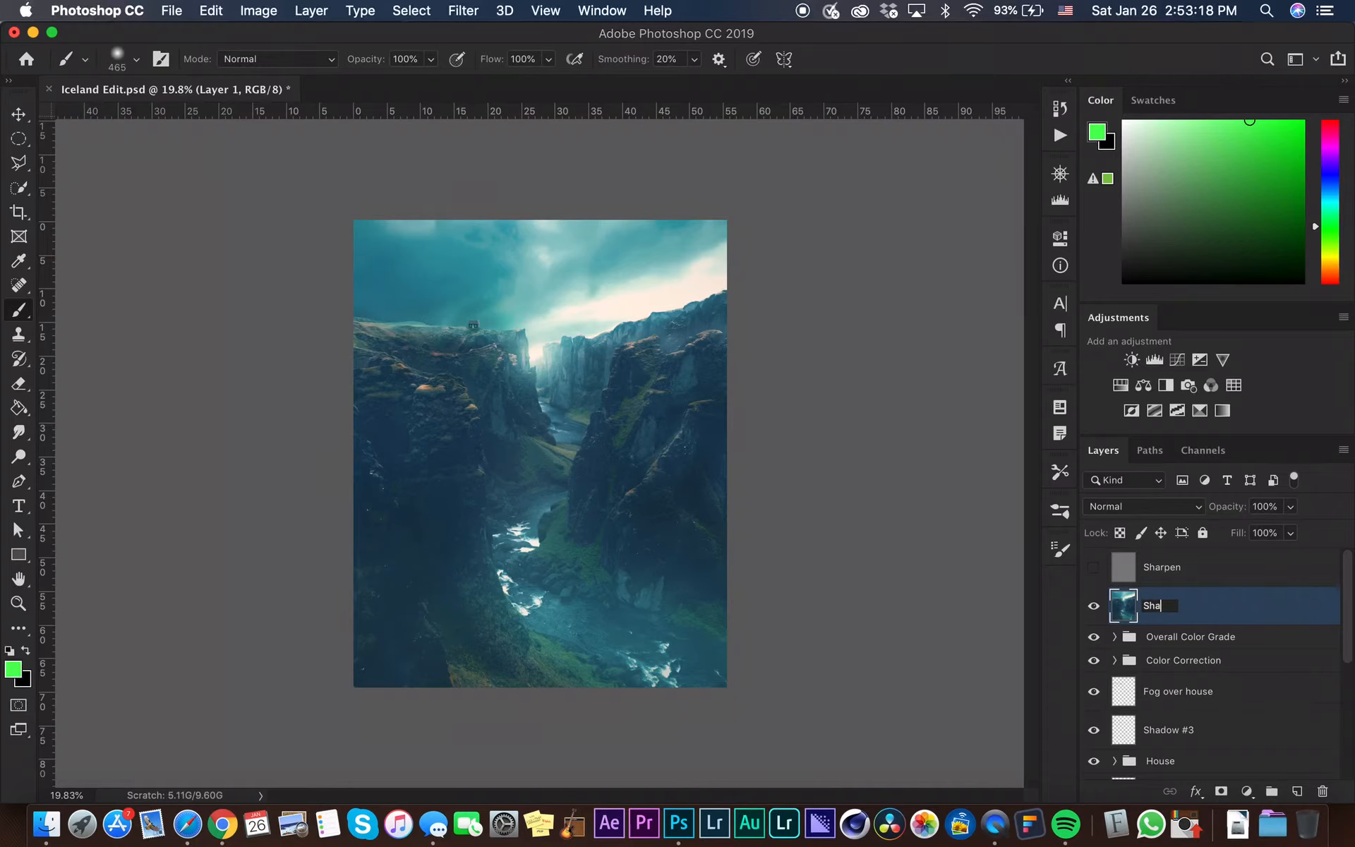
text(rpen)
key(Return)
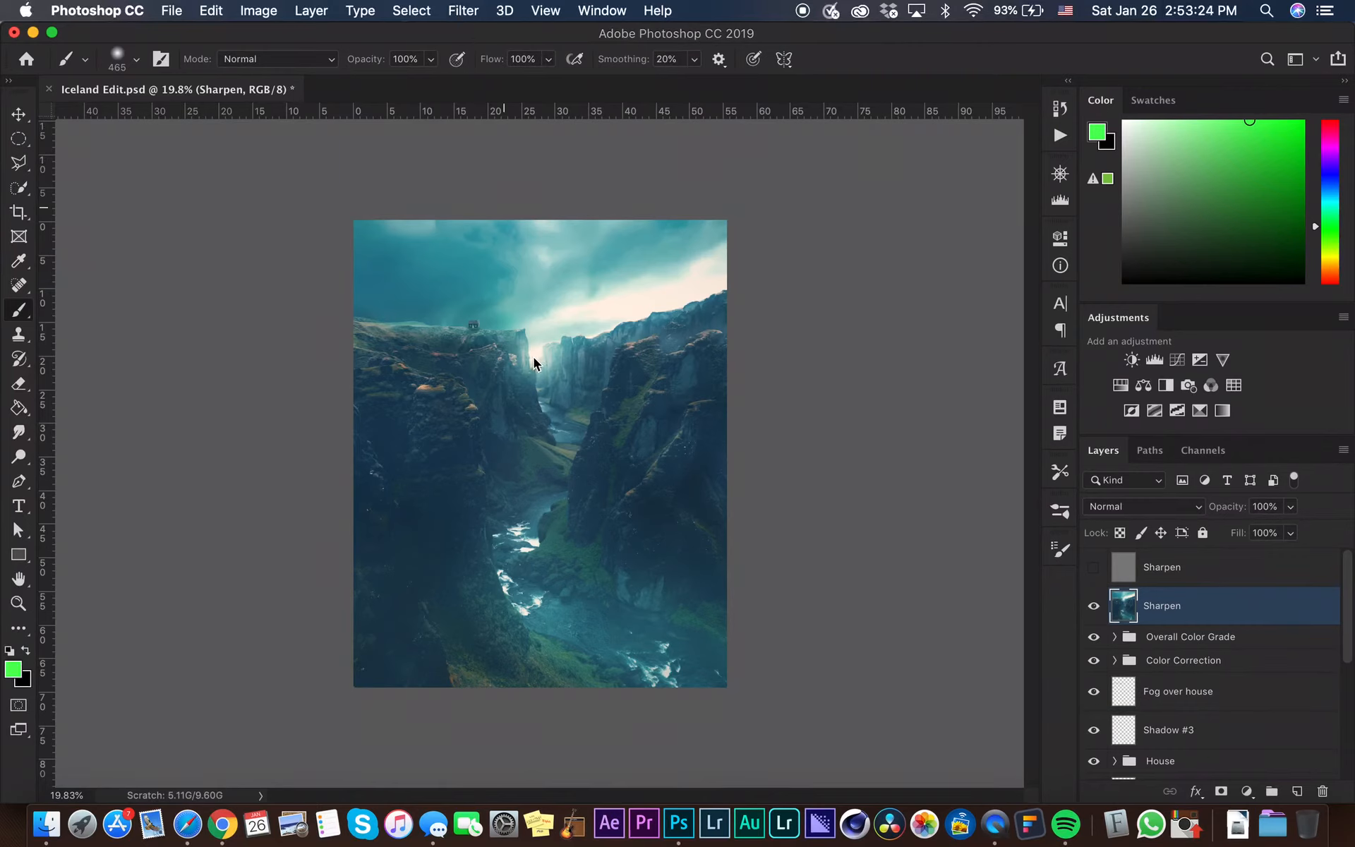
Apply a High Pass filter to the Sharpen layer with a radius of 1.7 pixels
click(463, 10)
mouse_move(594, 393)
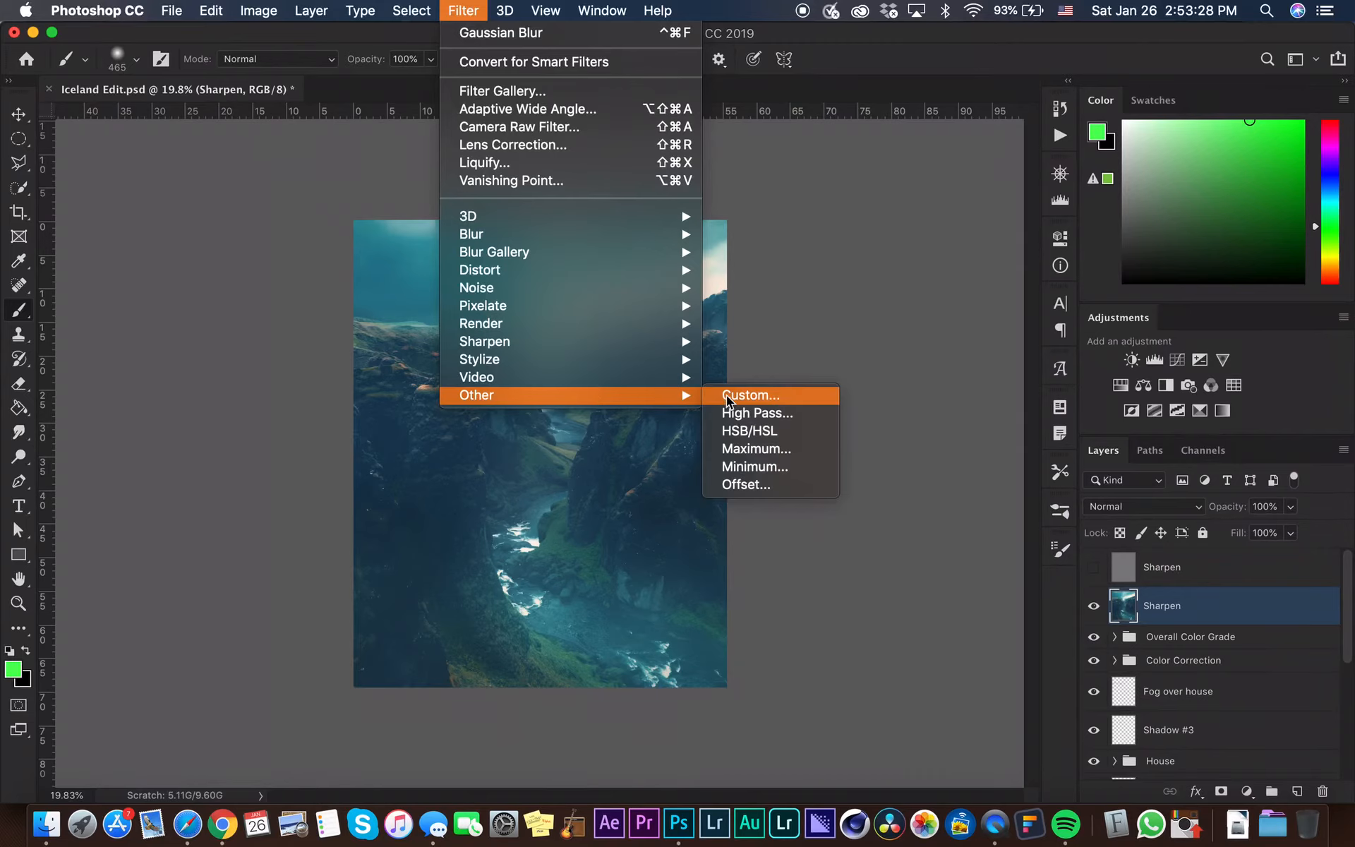
click(749, 414)
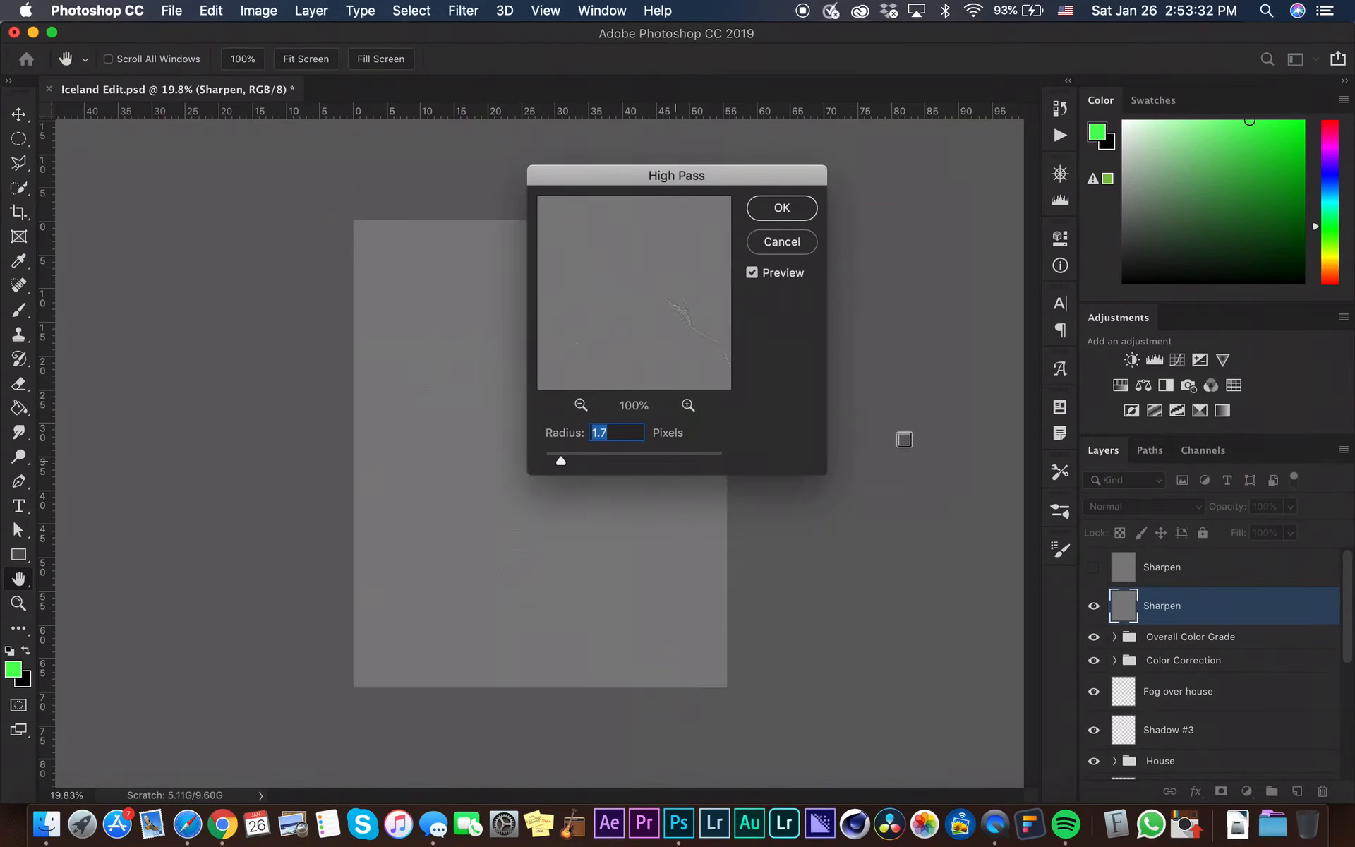
text(158.9)
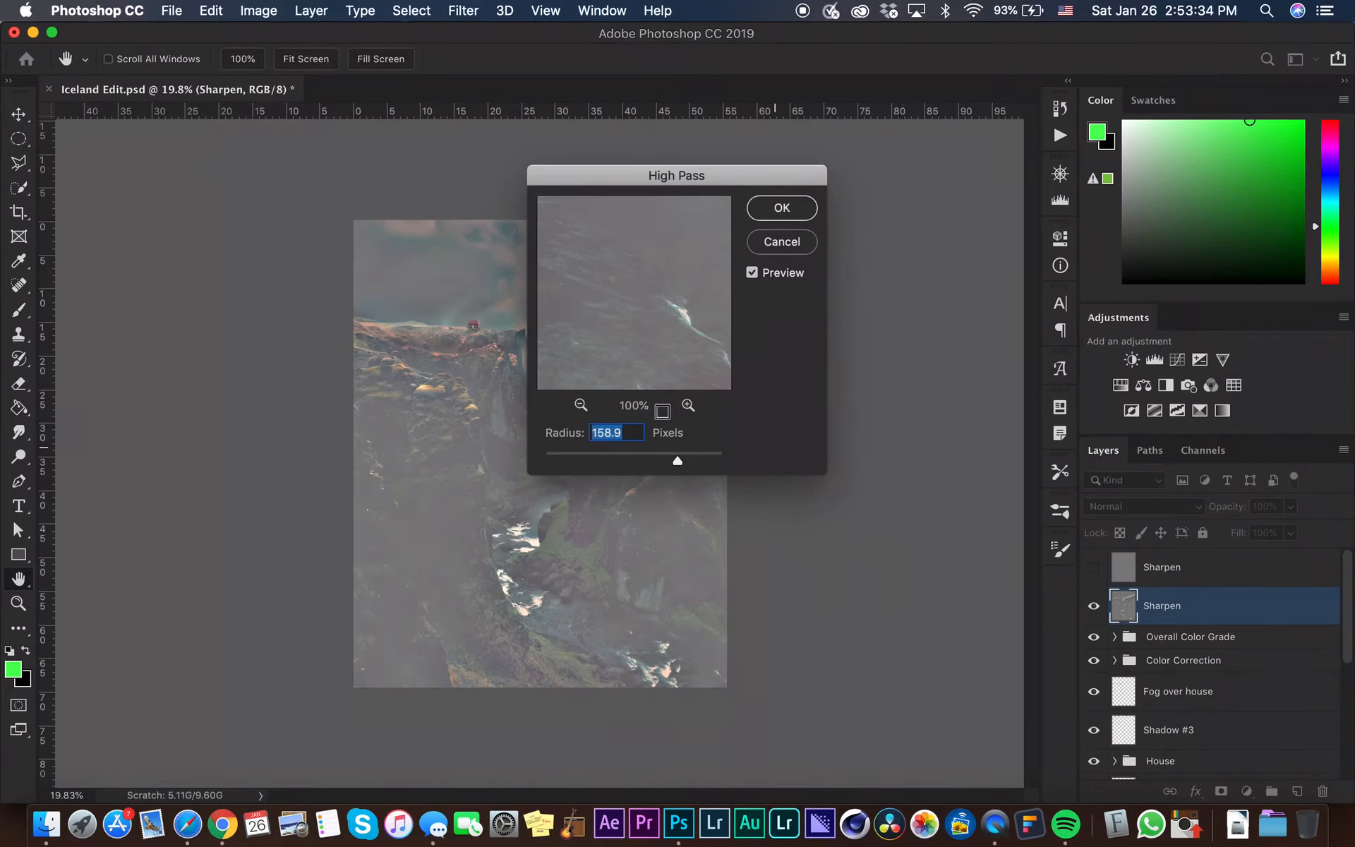
click(615, 454)
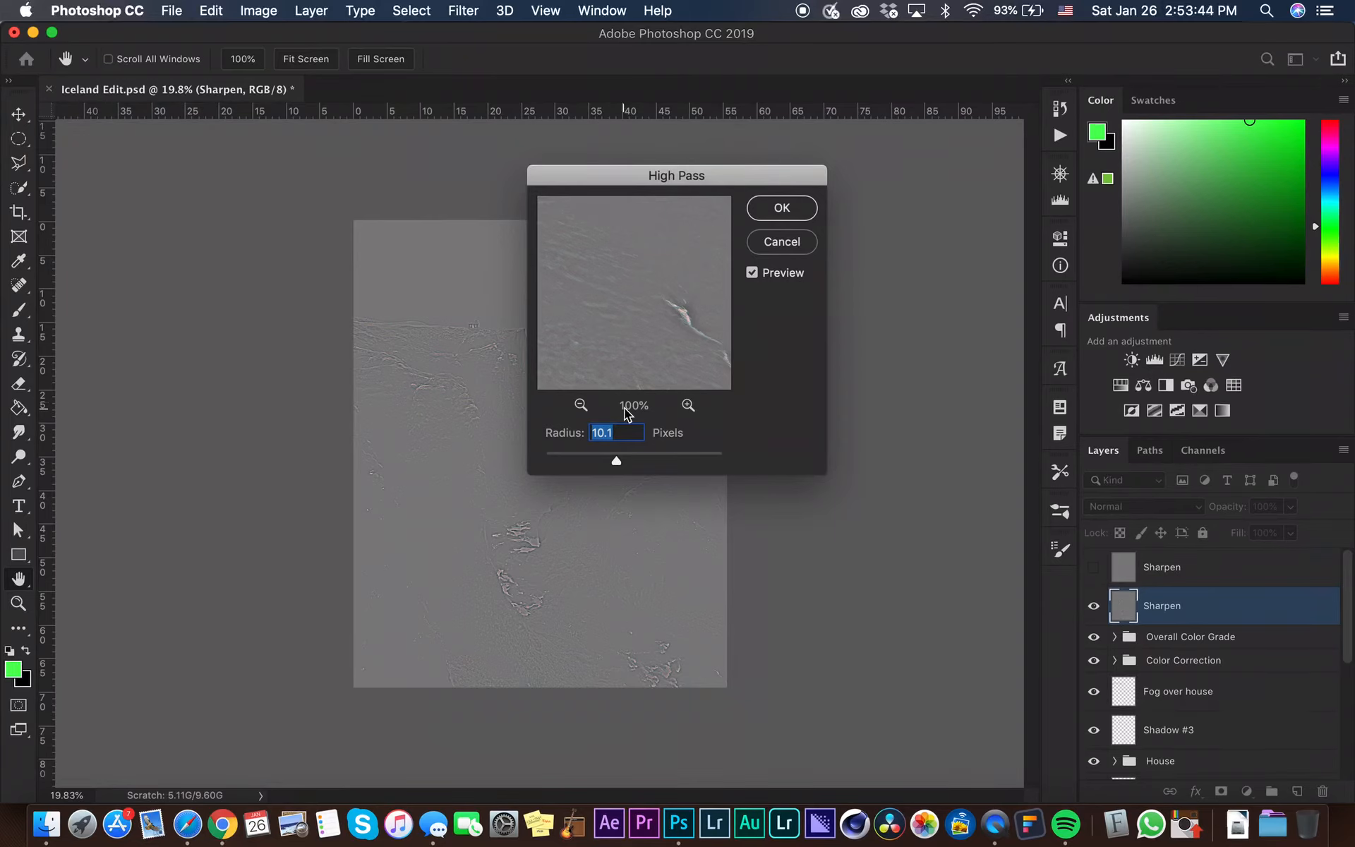
text(1.7)
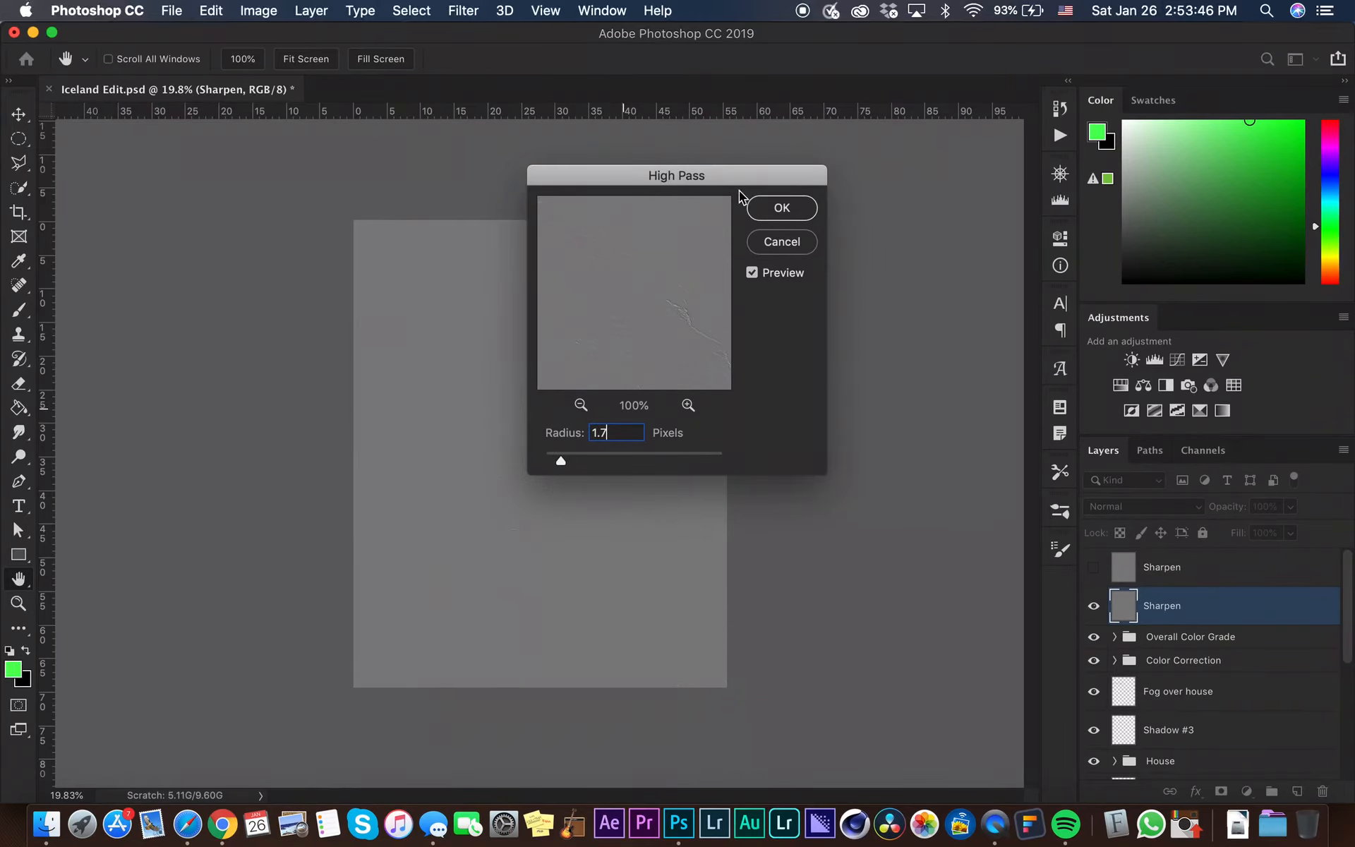
key(Return)
Set the Sharpen layer's blend mode to Overlay
key(b)
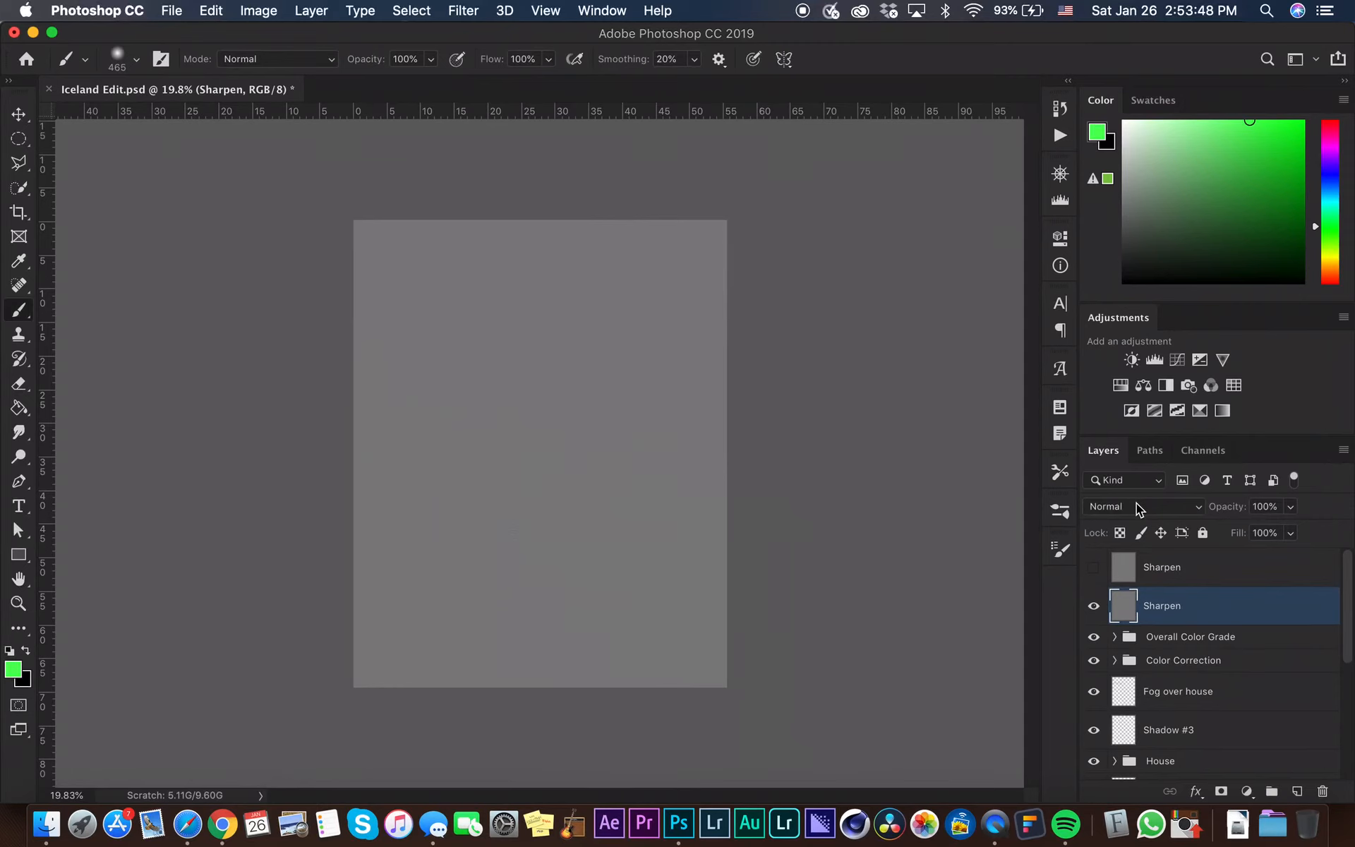
click(1137, 505)
click(1142, 706)
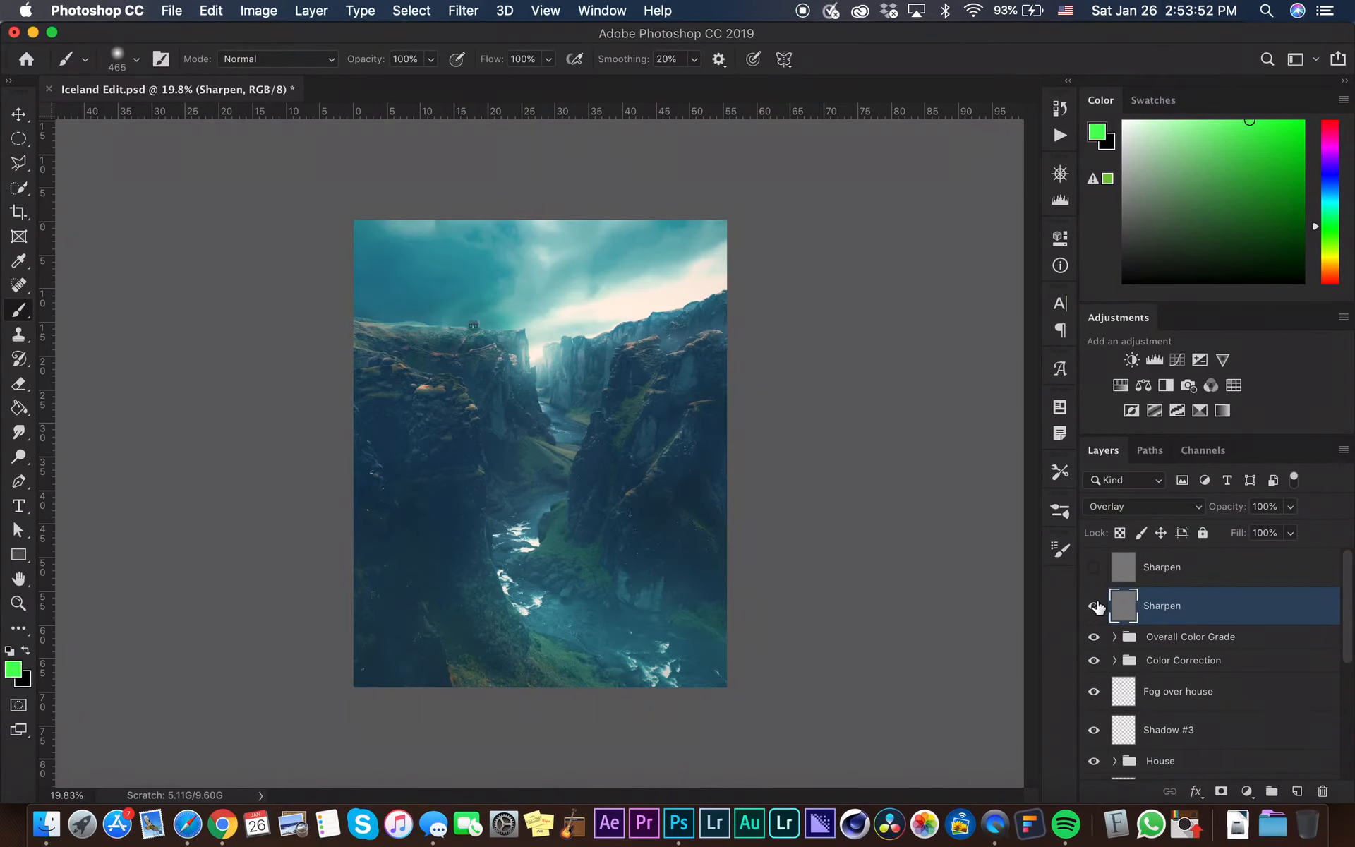
Toggle visibility of the Sharpen, Overall Color Grade and Color Correction layers to compare the image before and after
mouse_move(1095, 607)
mouse_down()
mouse_move(1092, 657)
mouse_move(1088, 614)
mouse_up()
click(1093, 606)
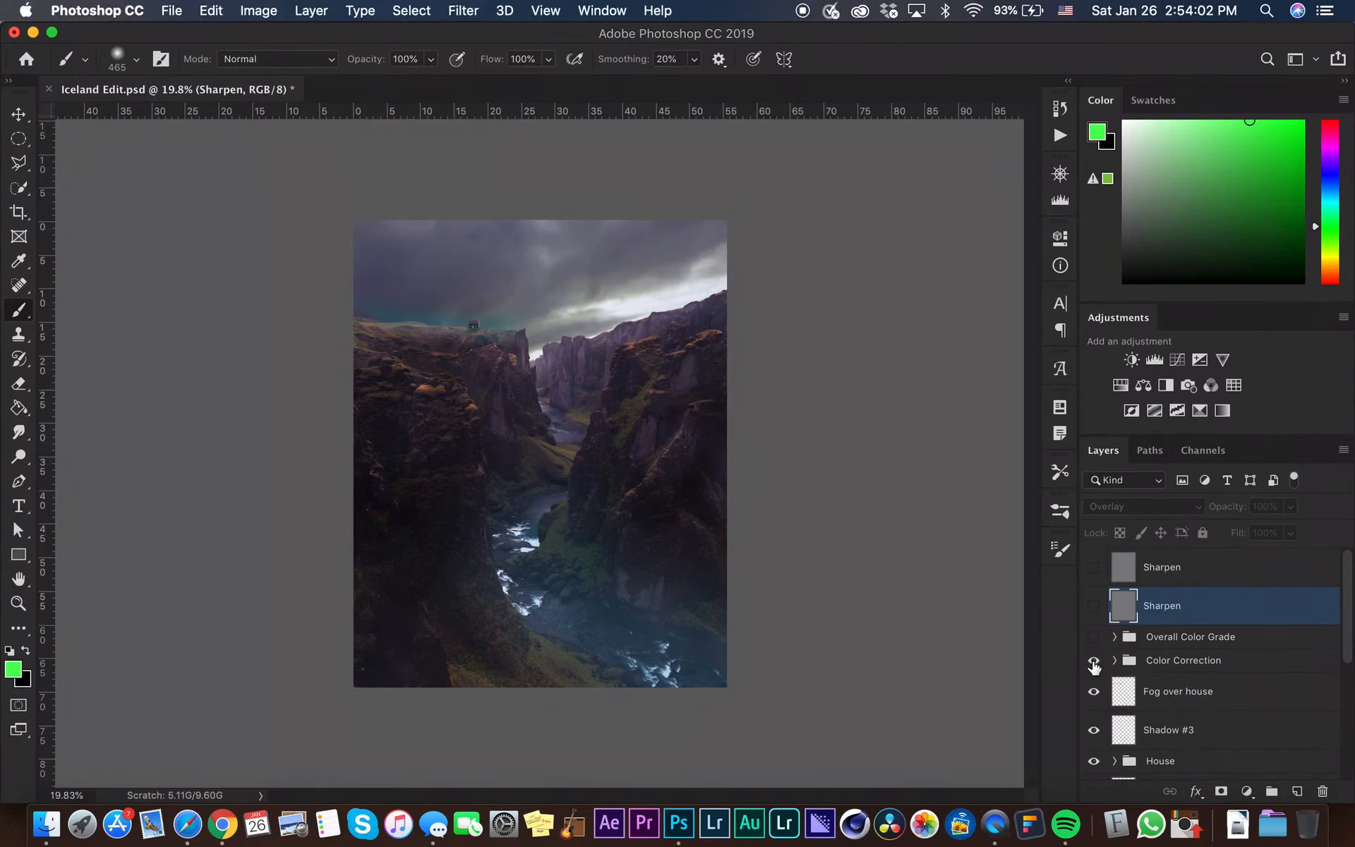
click(1093, 662)
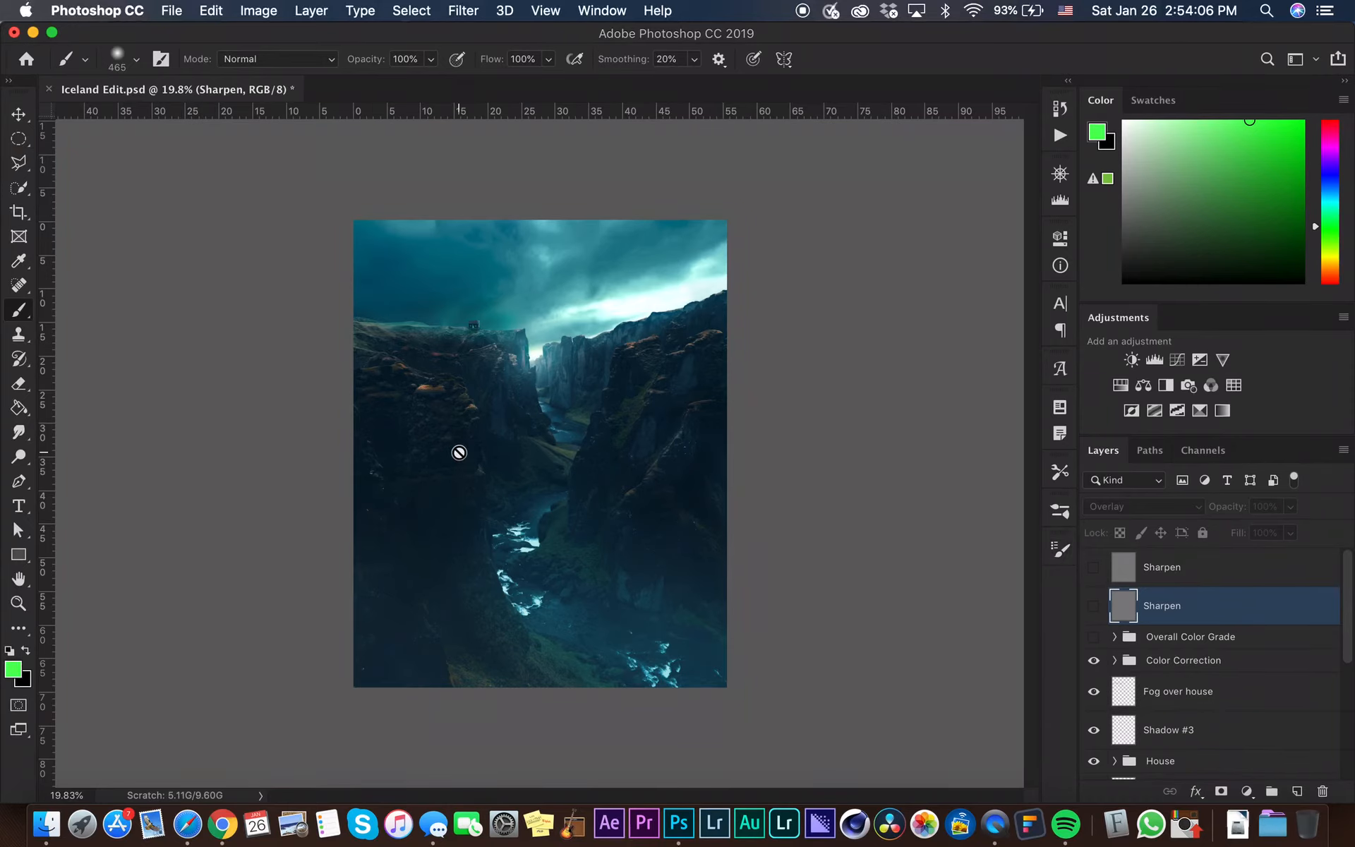
scroll(458, 452, down, 5)
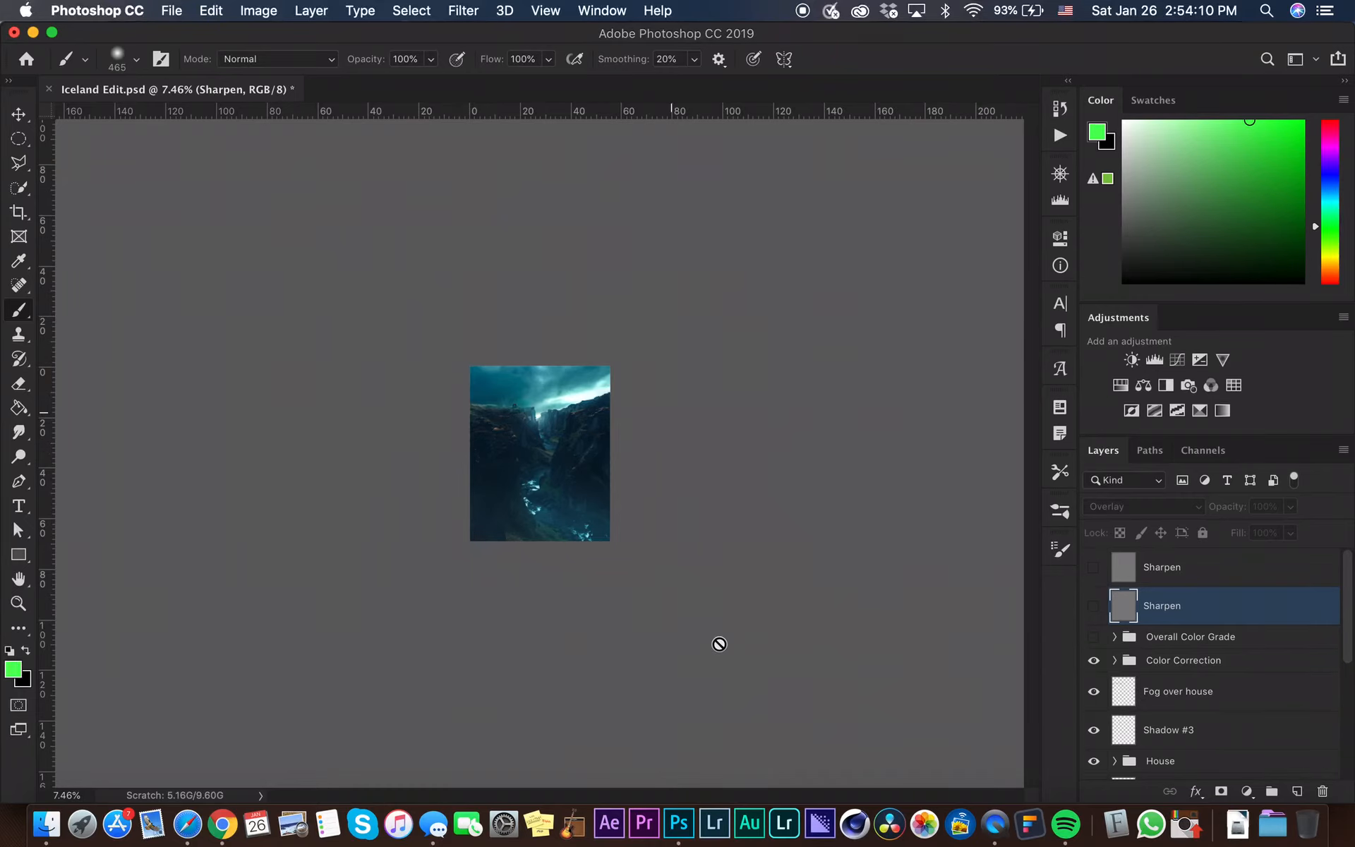
click(1095, 636)
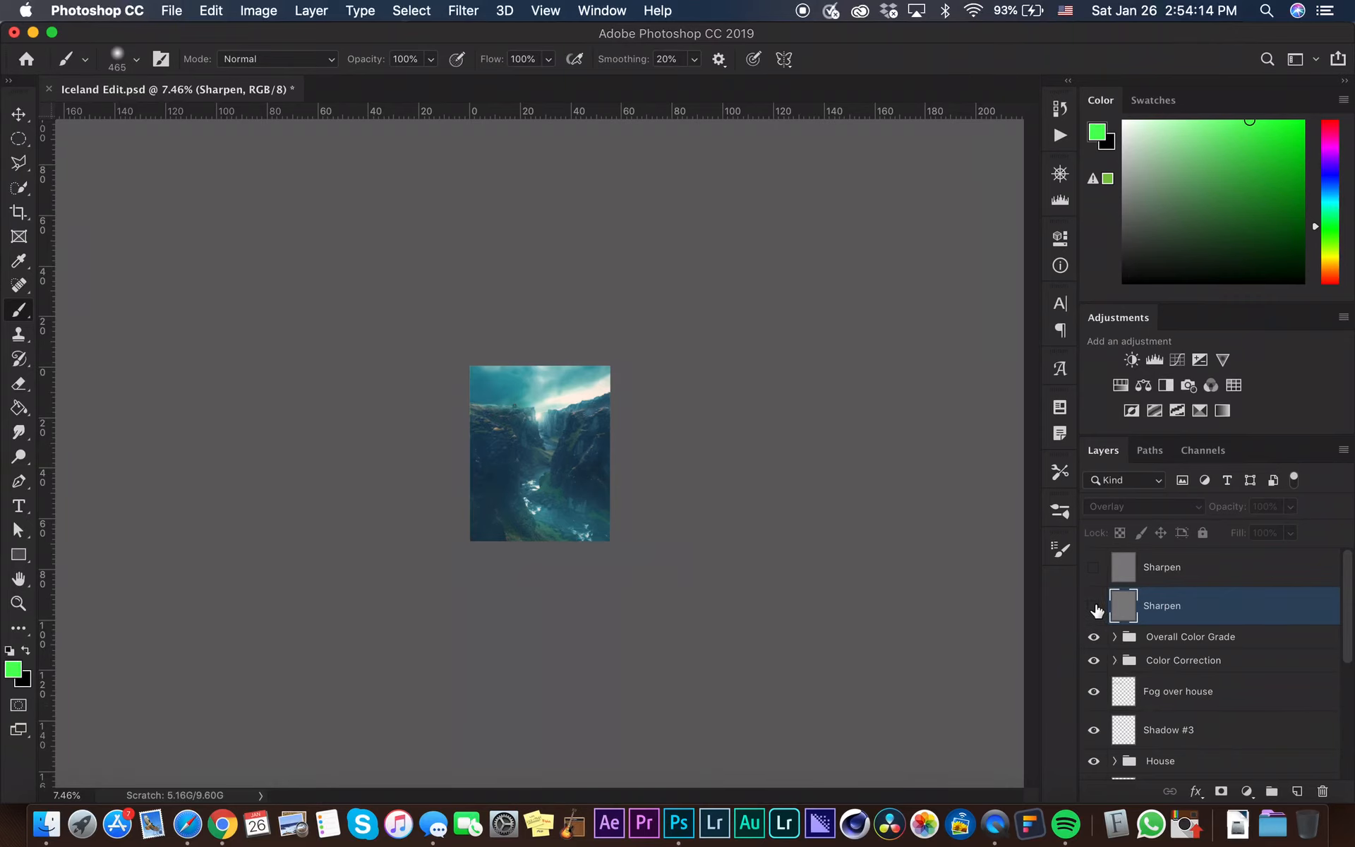
click(1095, 607)
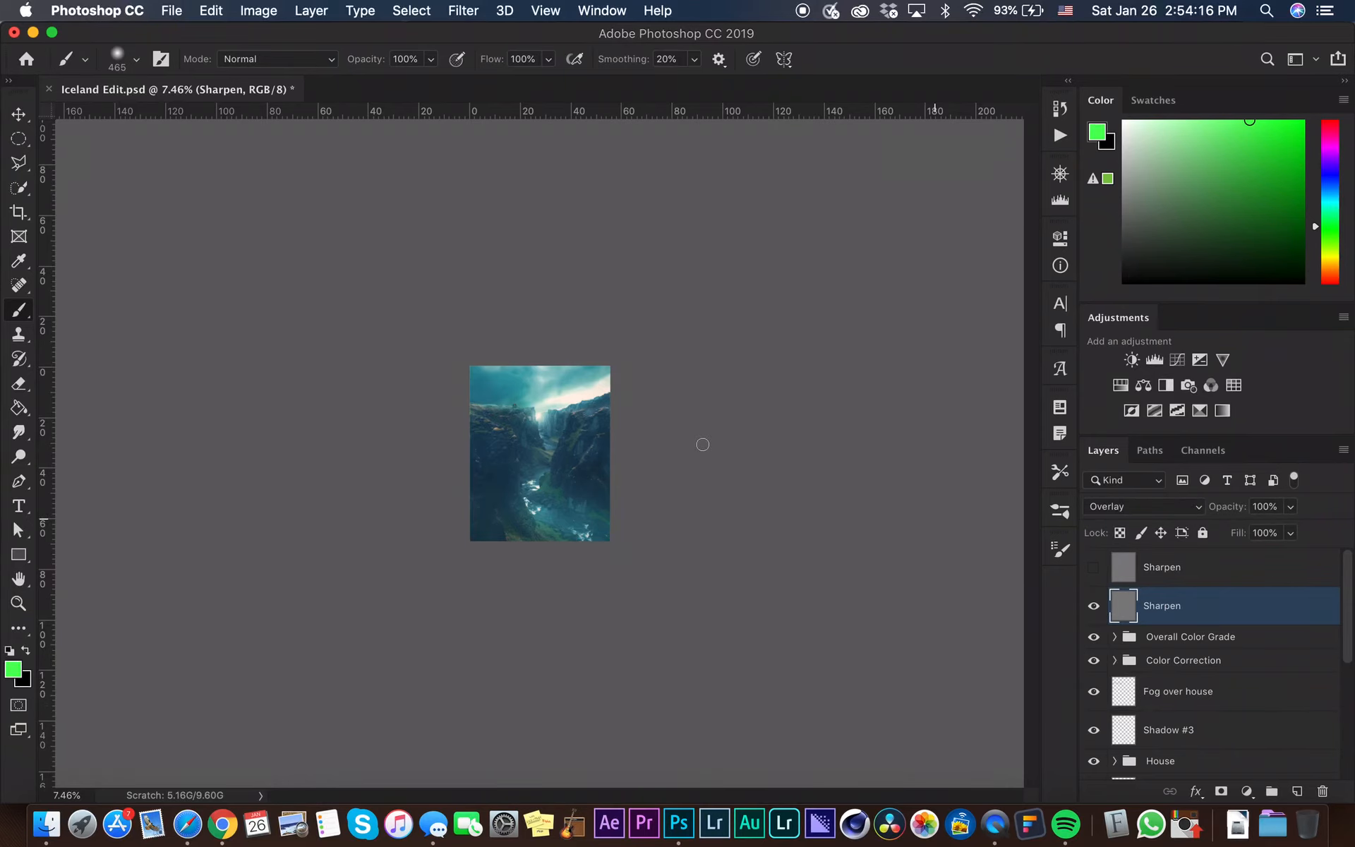
scroll(702, 445, up, 3)
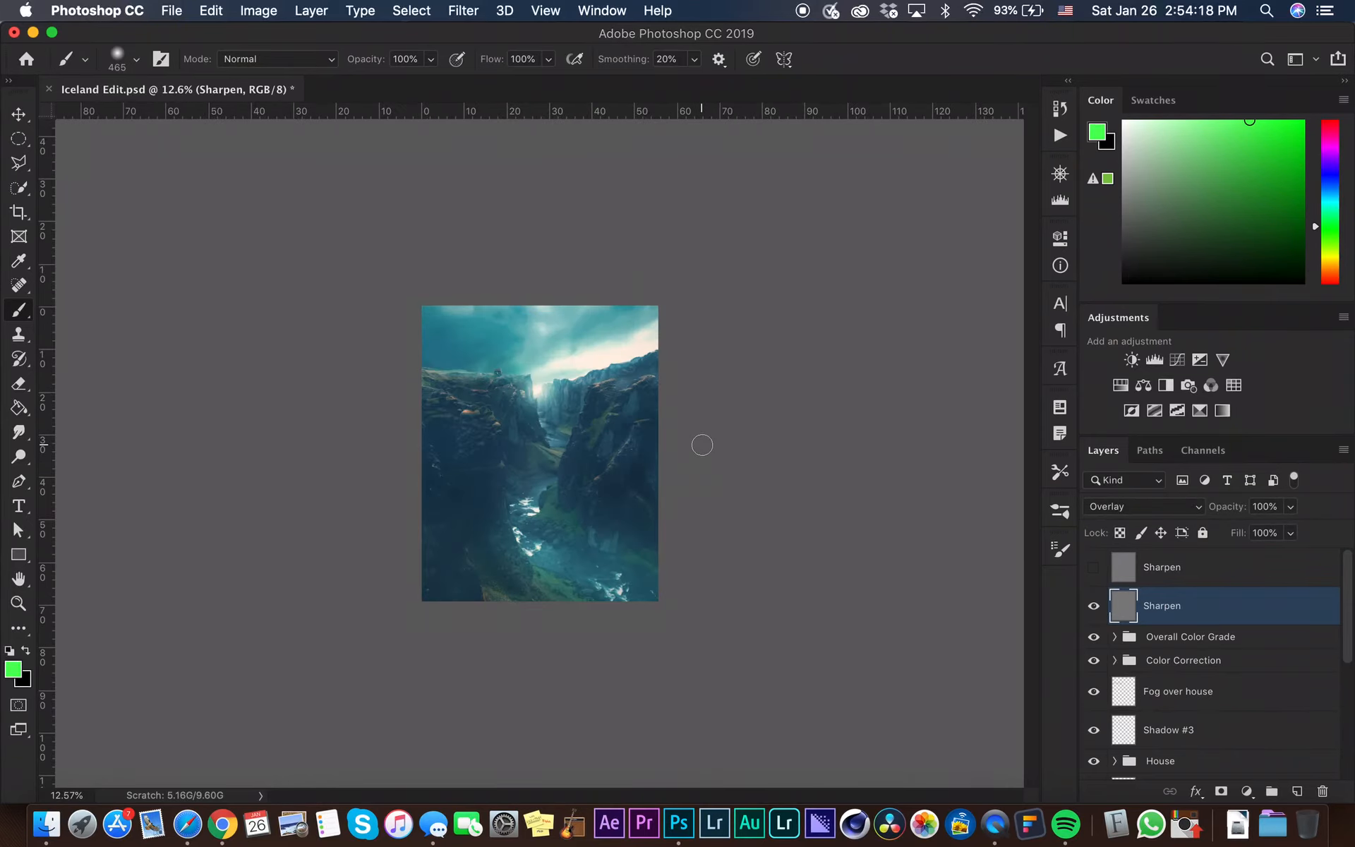
scroll(702, 444, up, 2)
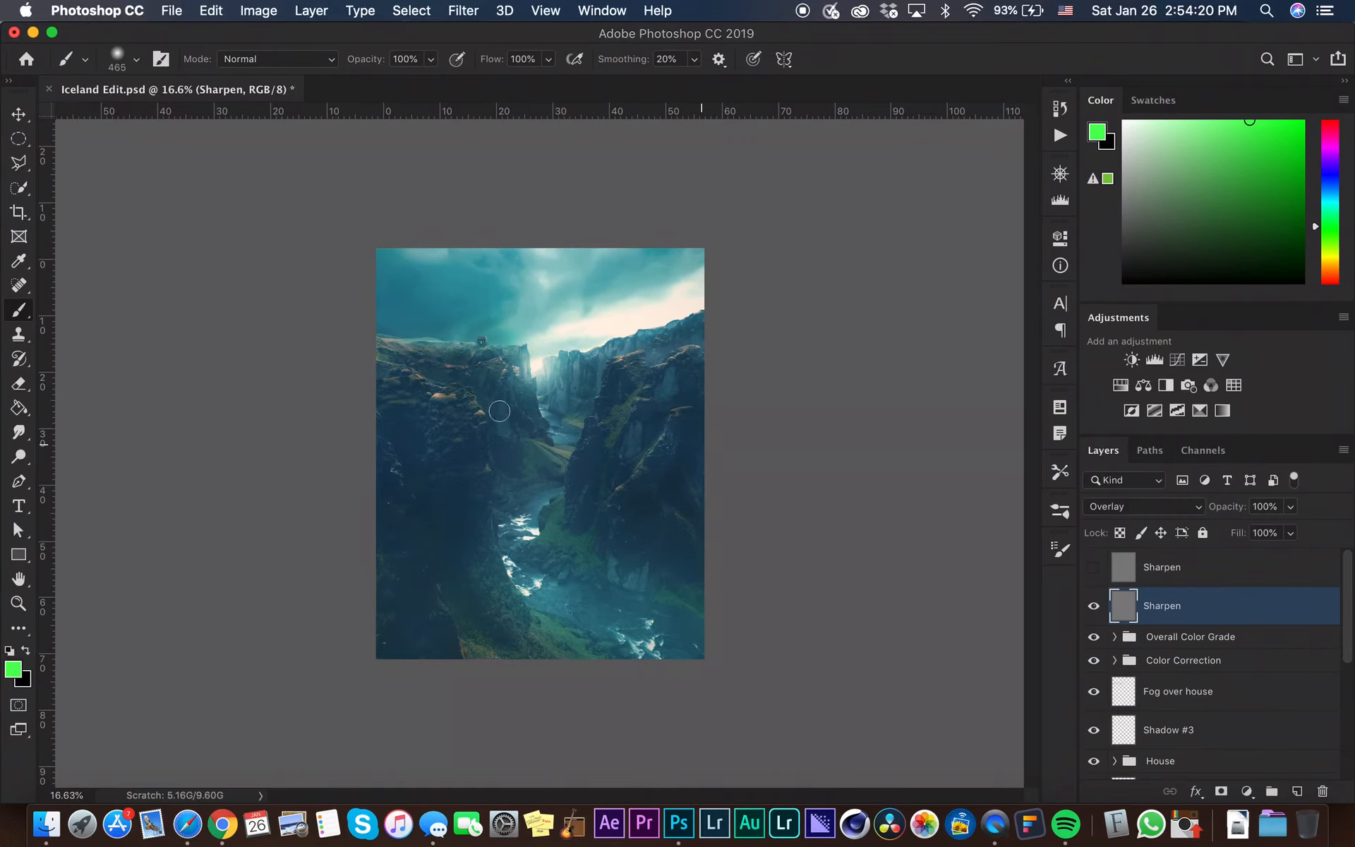
scroll(499, 410, up, 1)
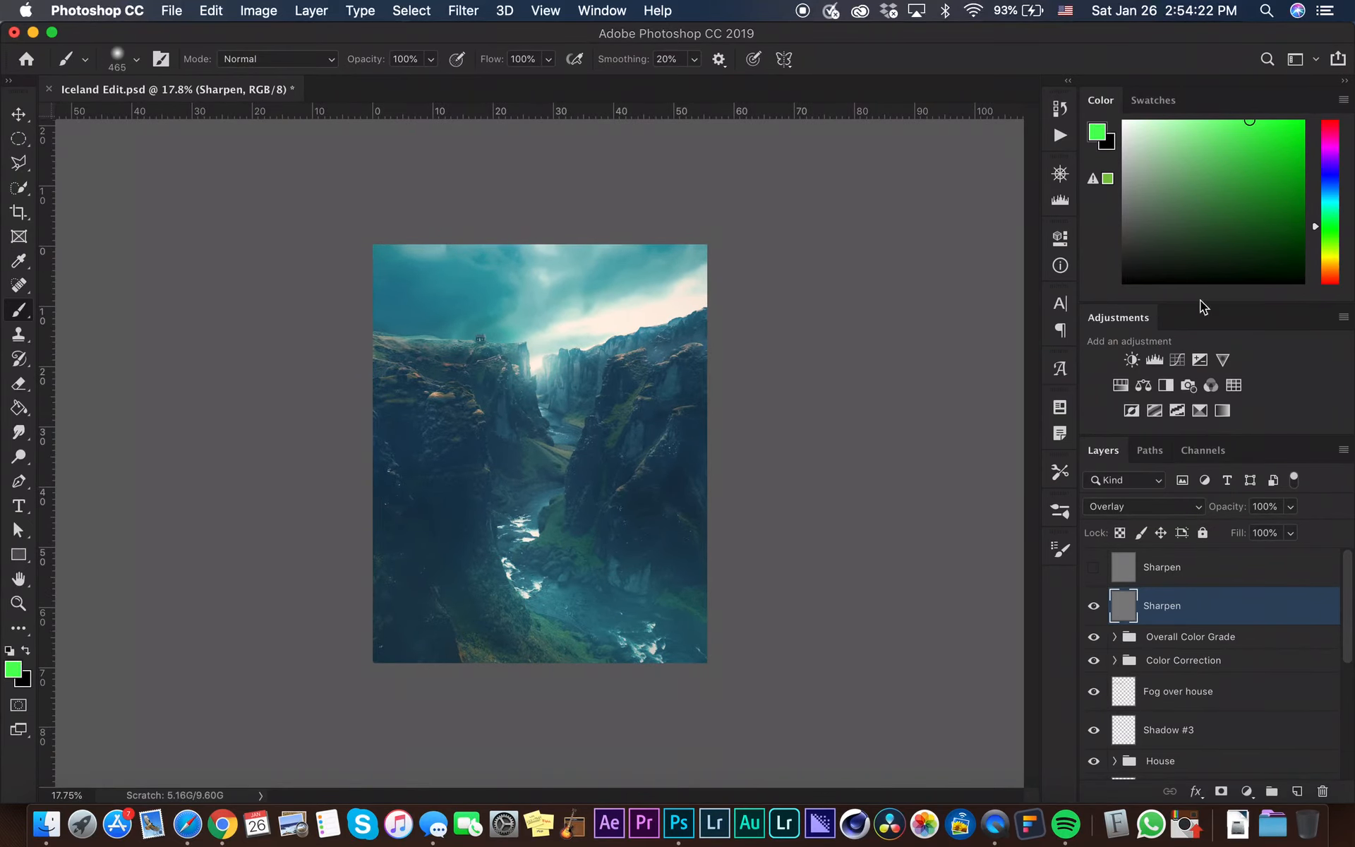